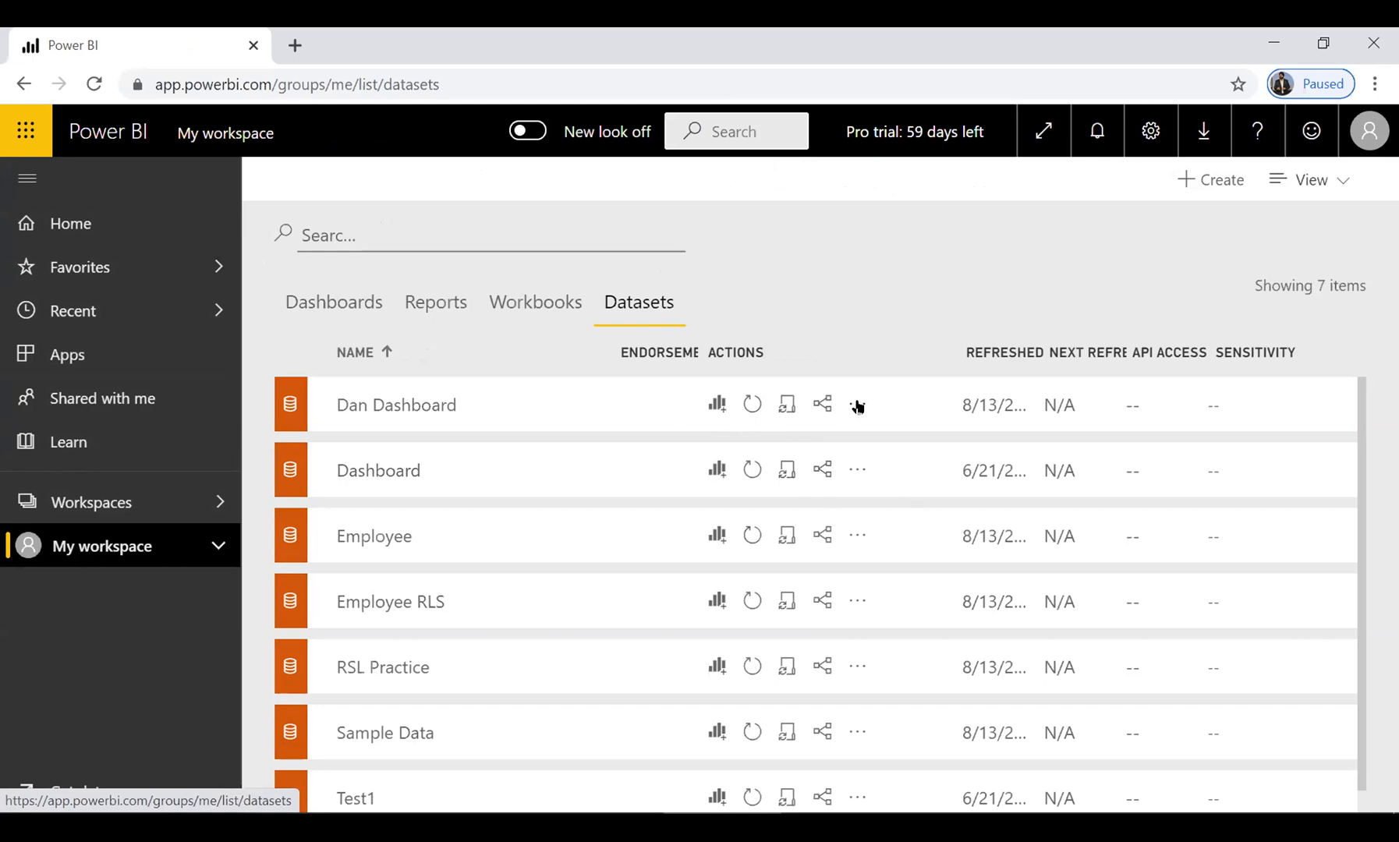
# - Delete the Dashboard, Employee and Test1 datasets from My workspace
pyautogui.click(854, 469)
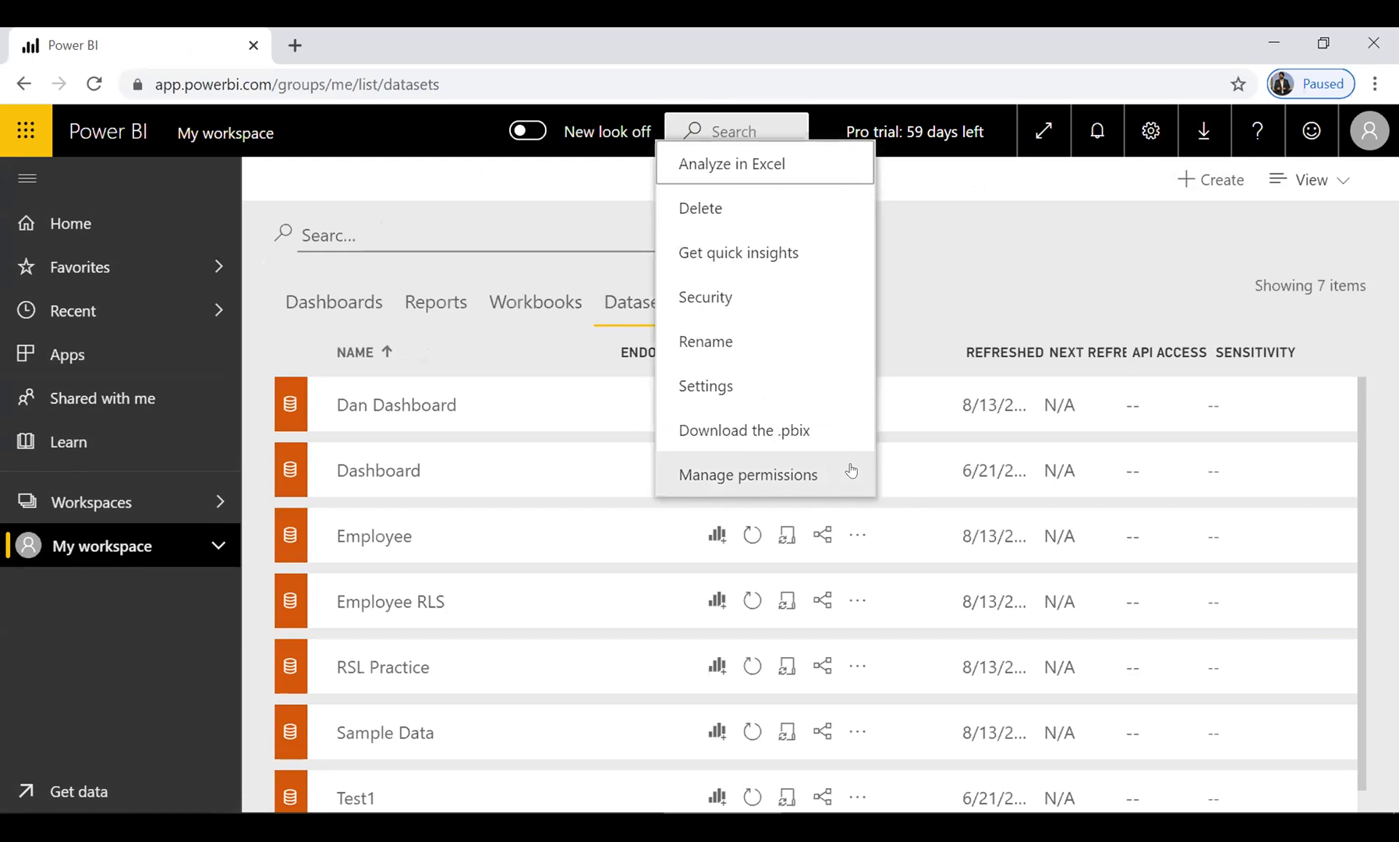
pyautogui.click(787, 214)
pyautogui.click(1048, 503)
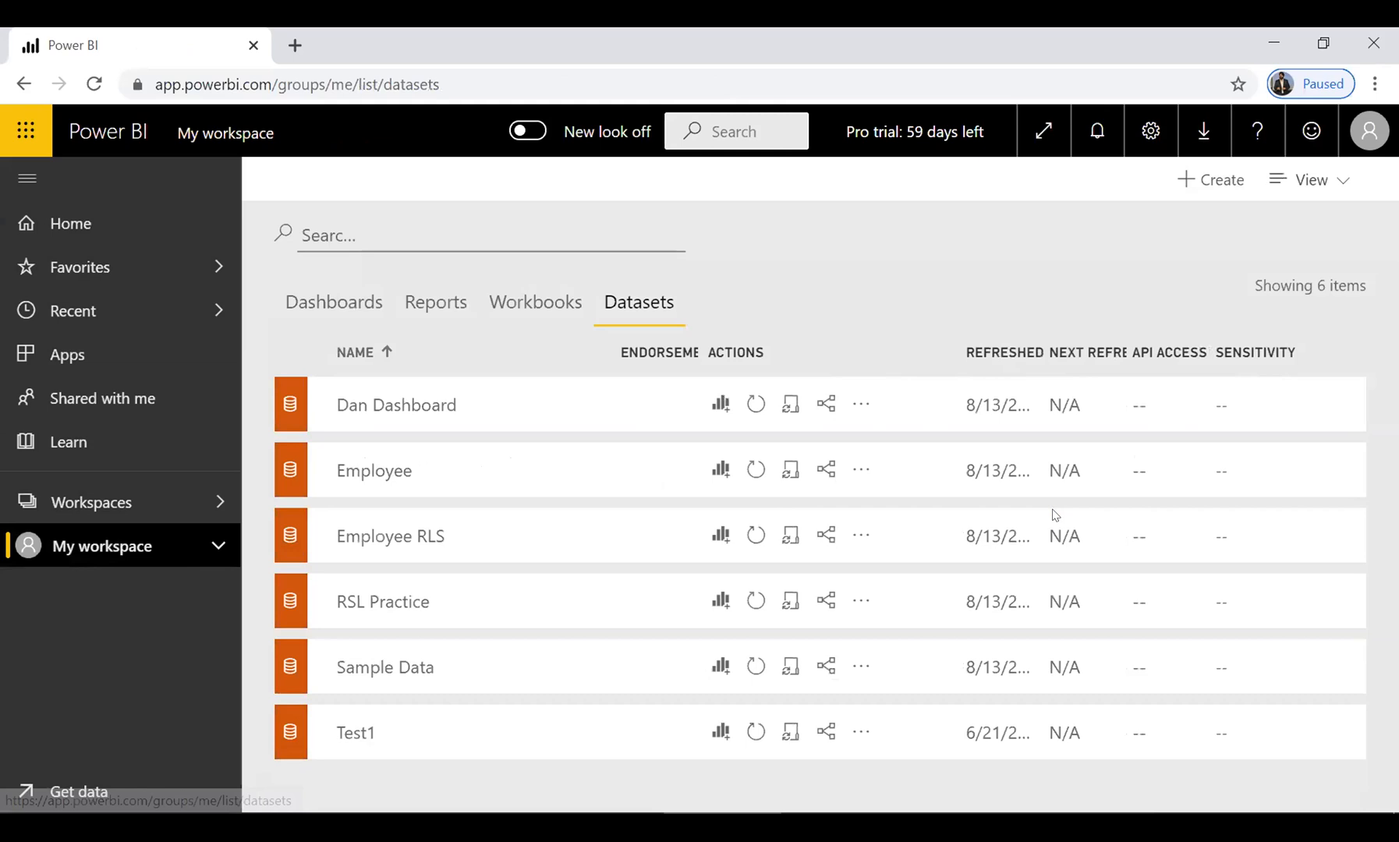
pyautogui.click(861, 469)
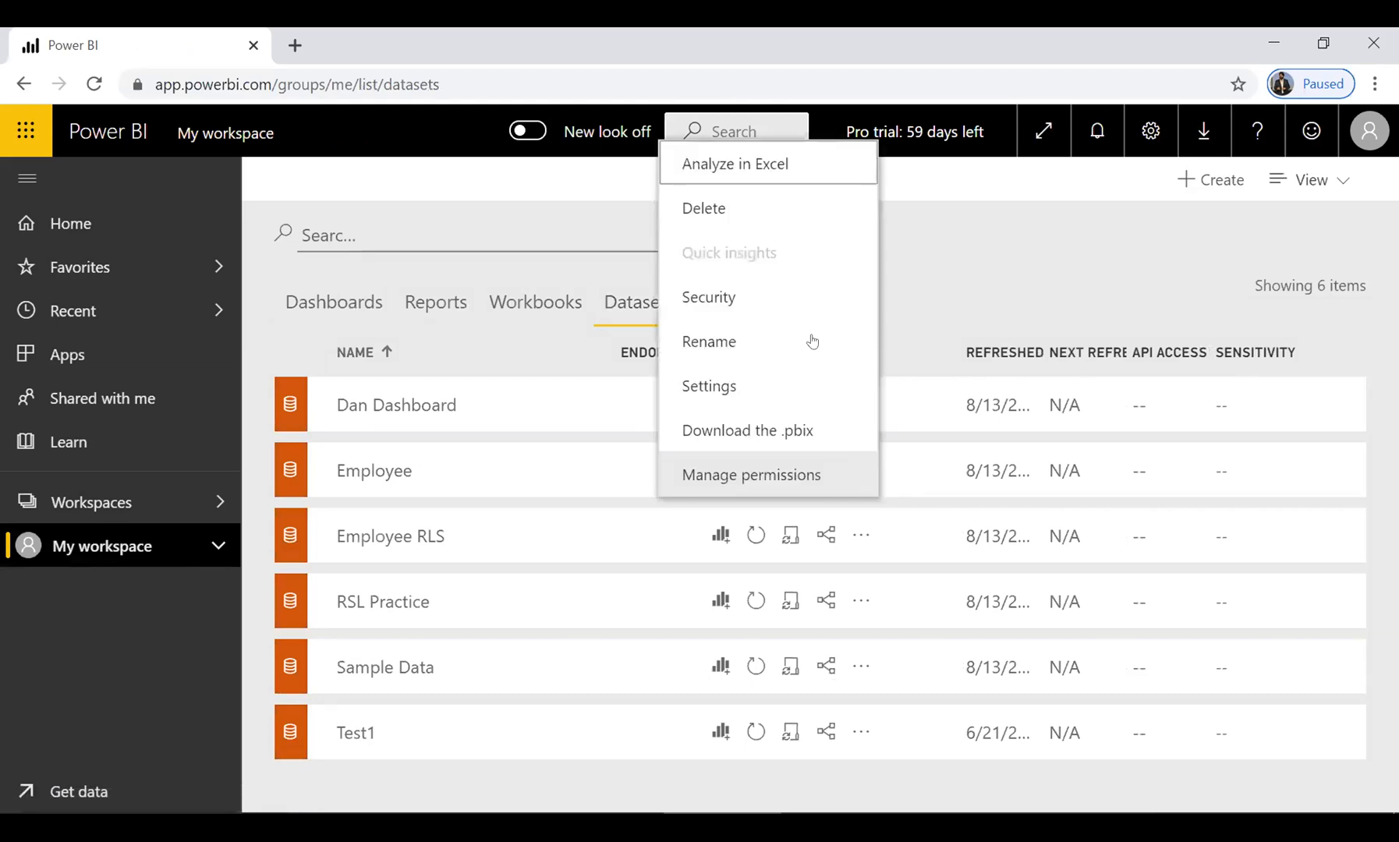
pyautogui.click(760, 207)
pyautogui.click(1033, 509)
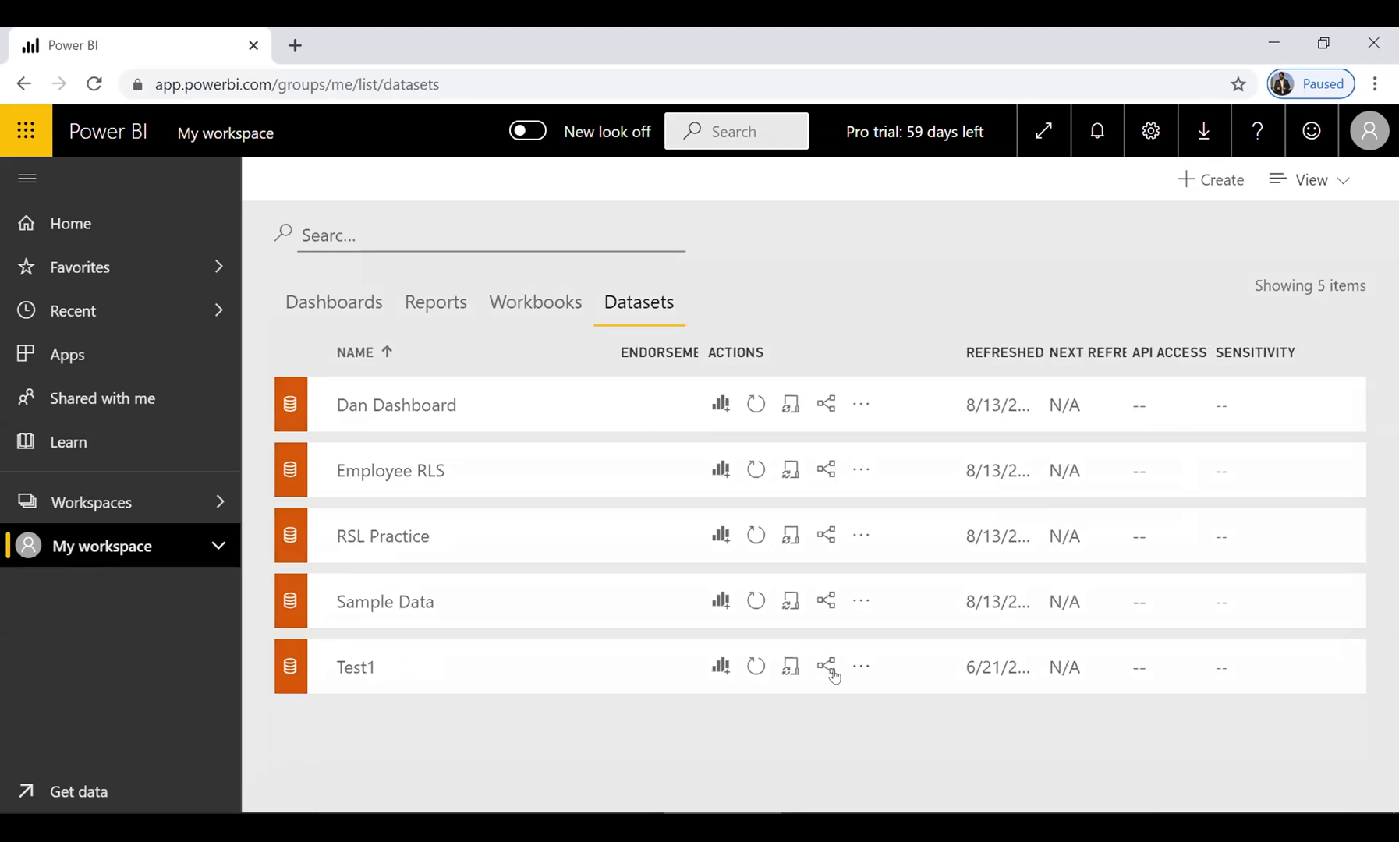
pyautogui.click(858, 668)
pyautogui.click(776, 411)
pyautogui.click(1023, 507)
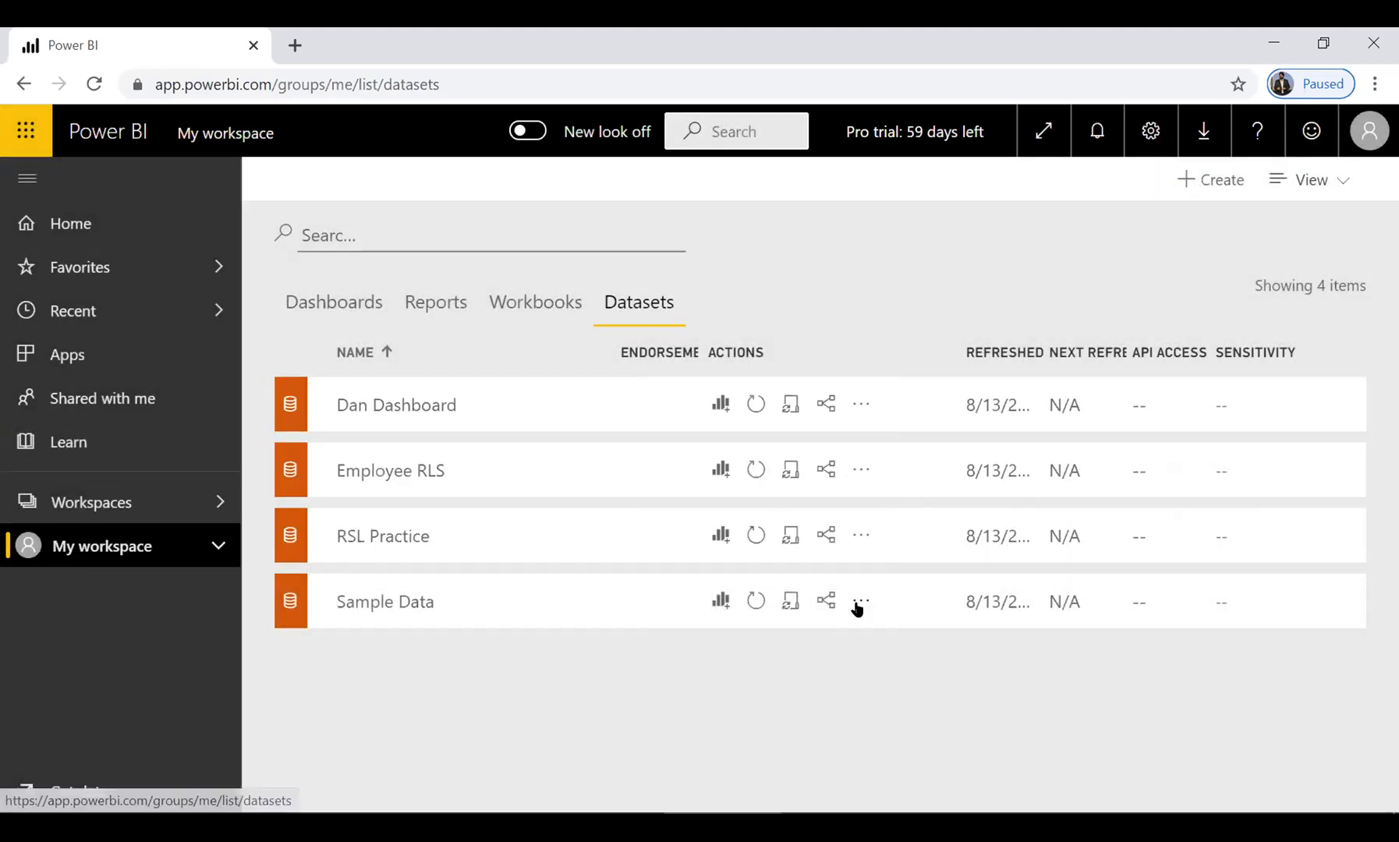
# - Delete the Sample Data and Employee RLS datasets as well
pyautogui.click(861, 601)
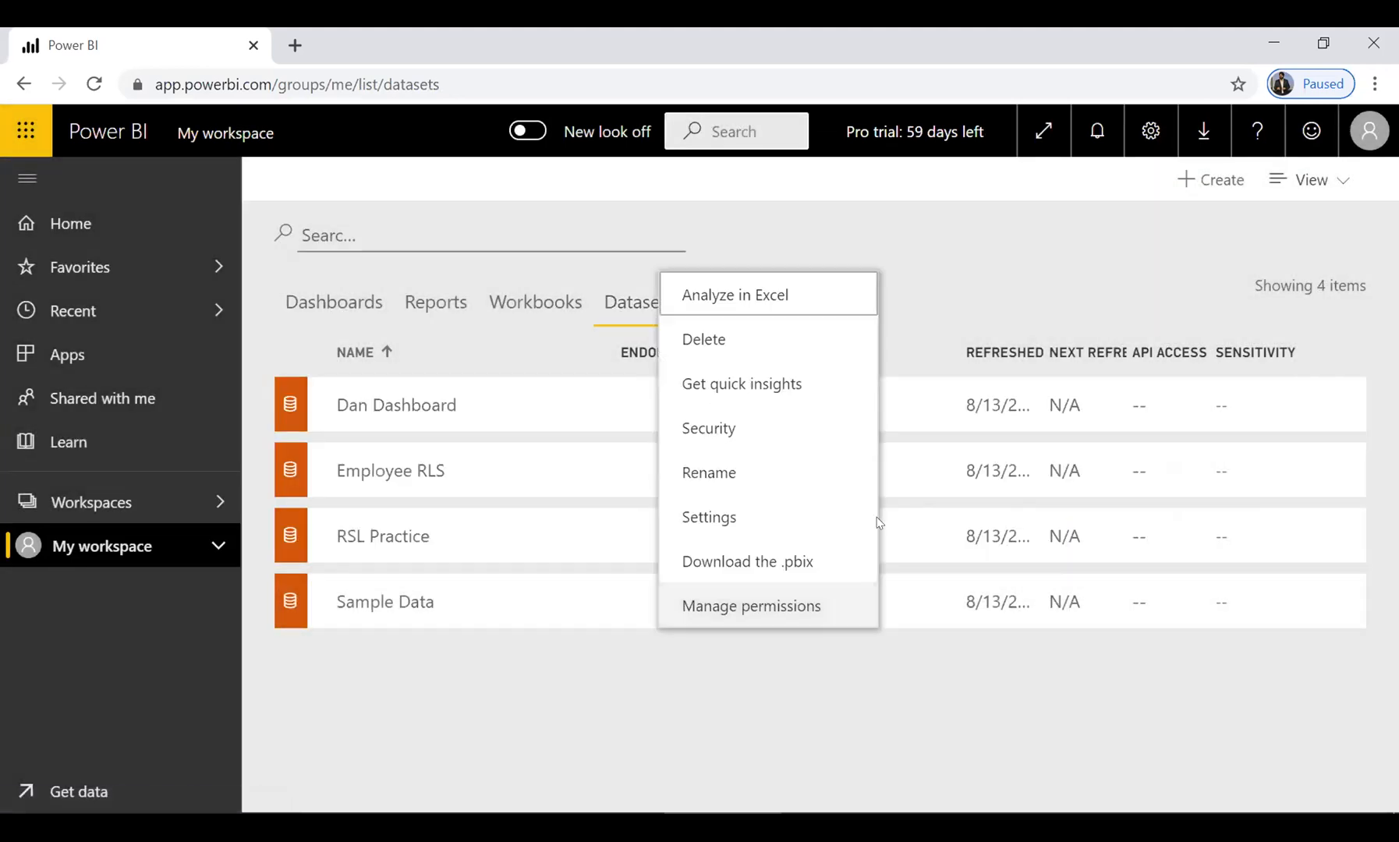
pyautogui.click(759, 340)
pyautogui.click(1082, 512)
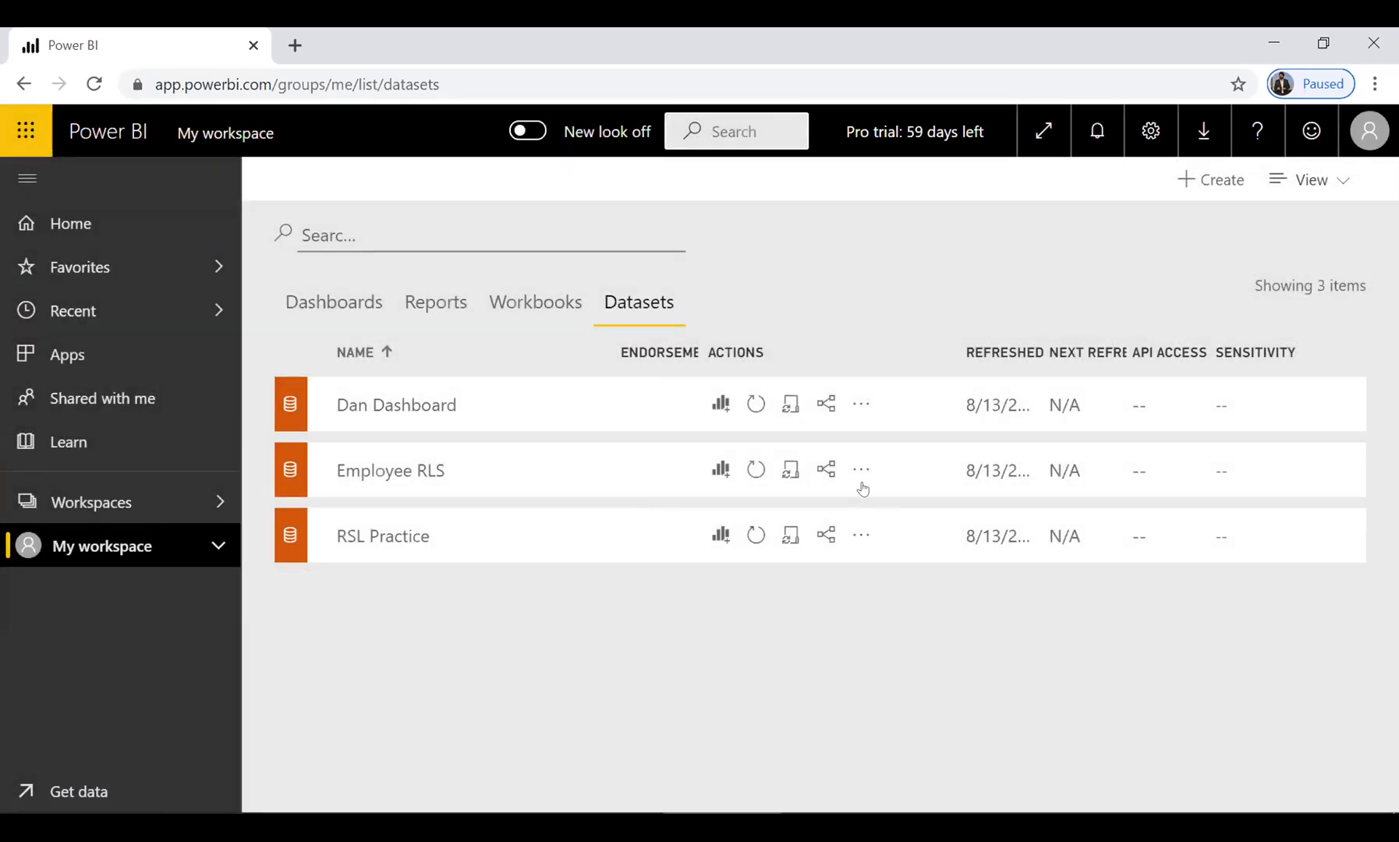
pyautogui.click(861, 471)
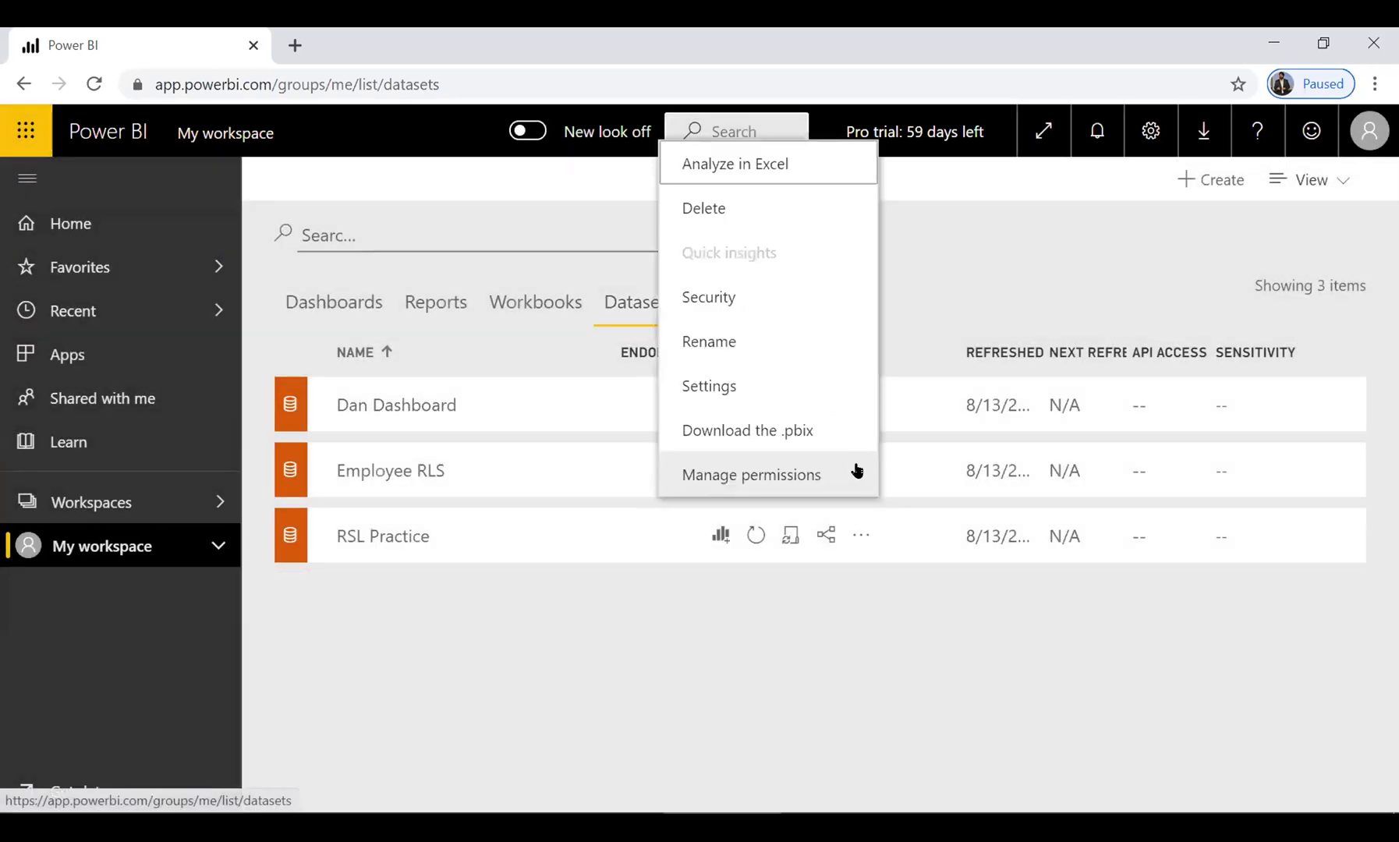
pyautogui.click(766, 218)
pyautogui.click(1074, 505)
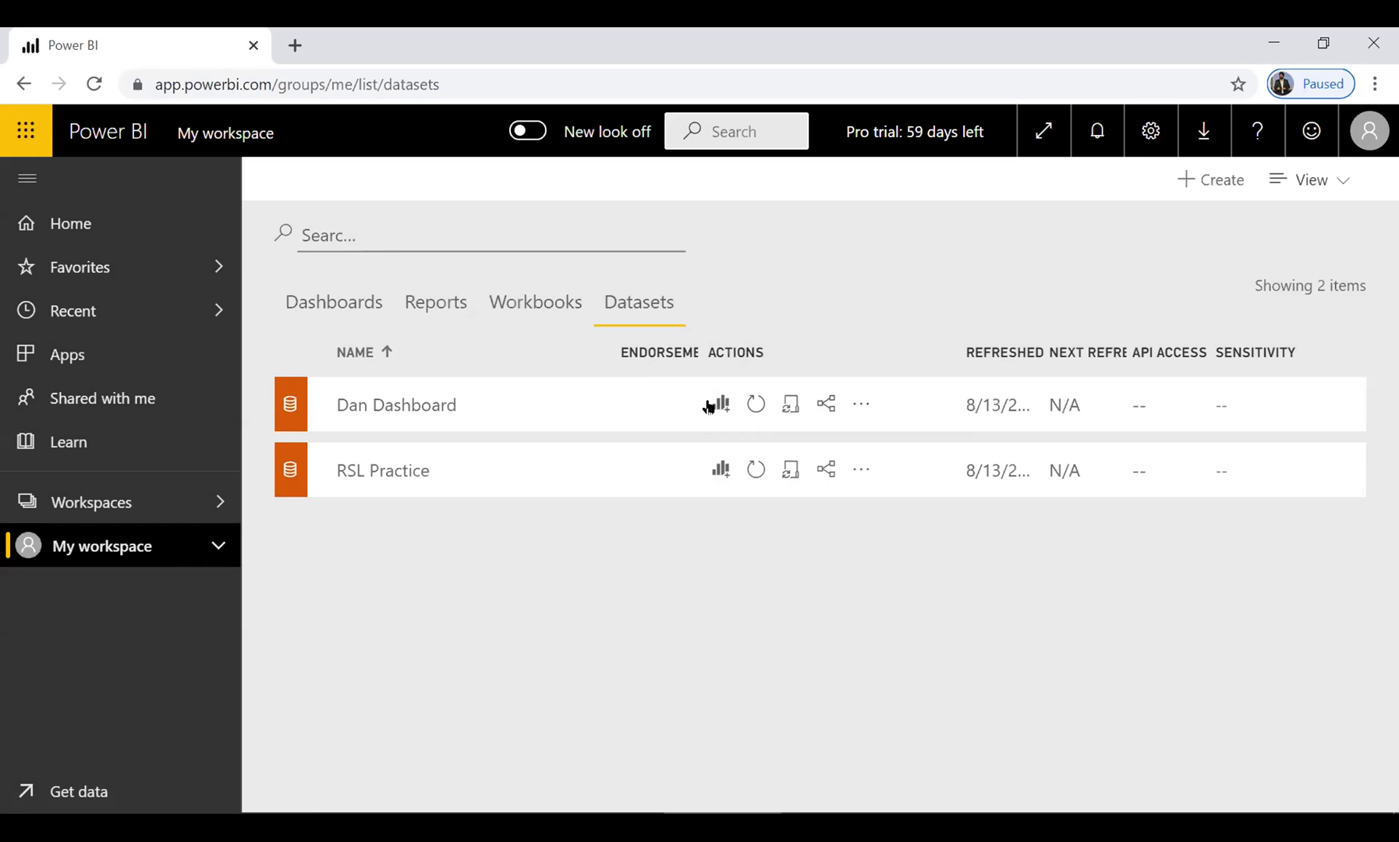
pyautogui.click(852, 411)
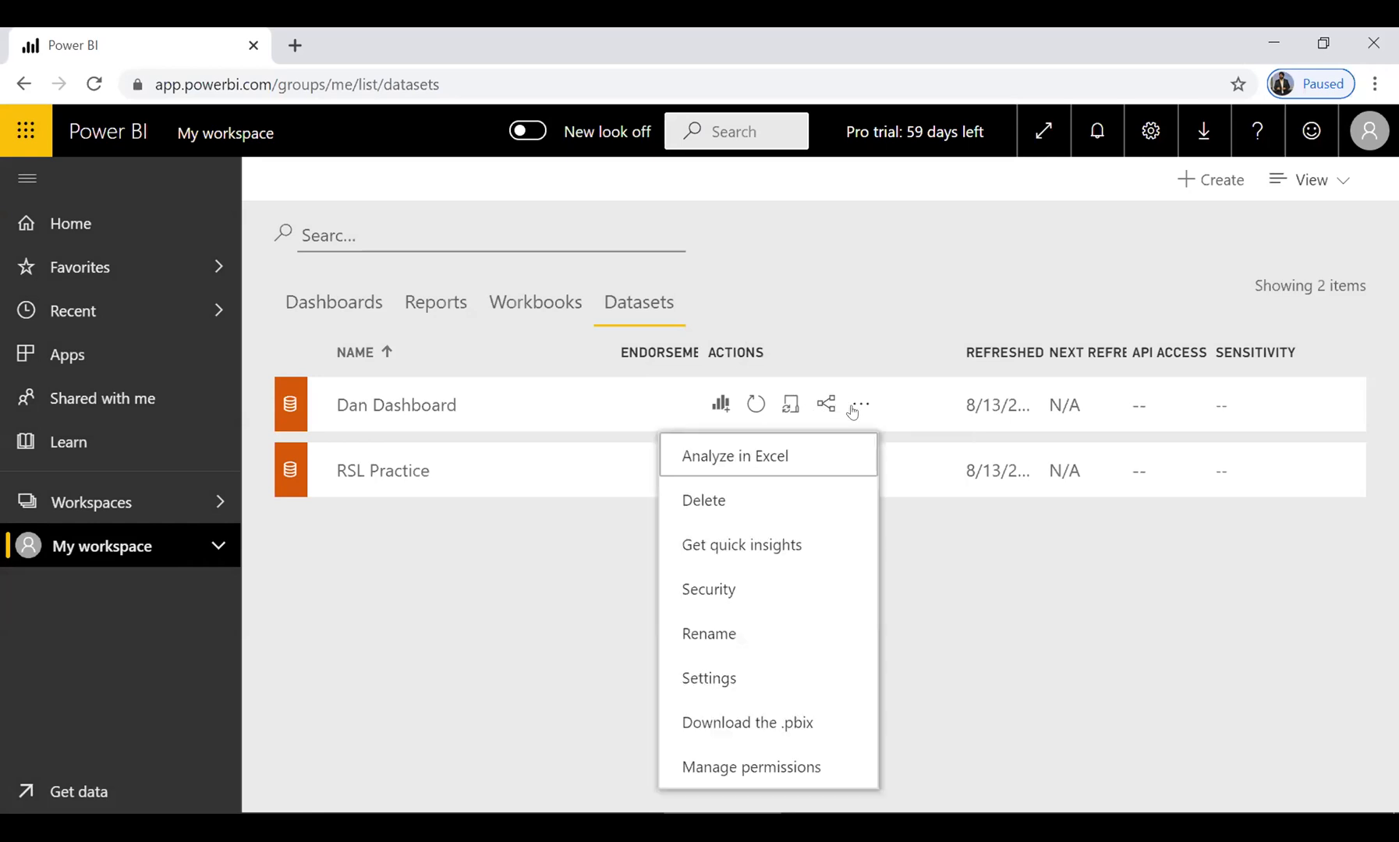
pyautogui.click(959, 527)
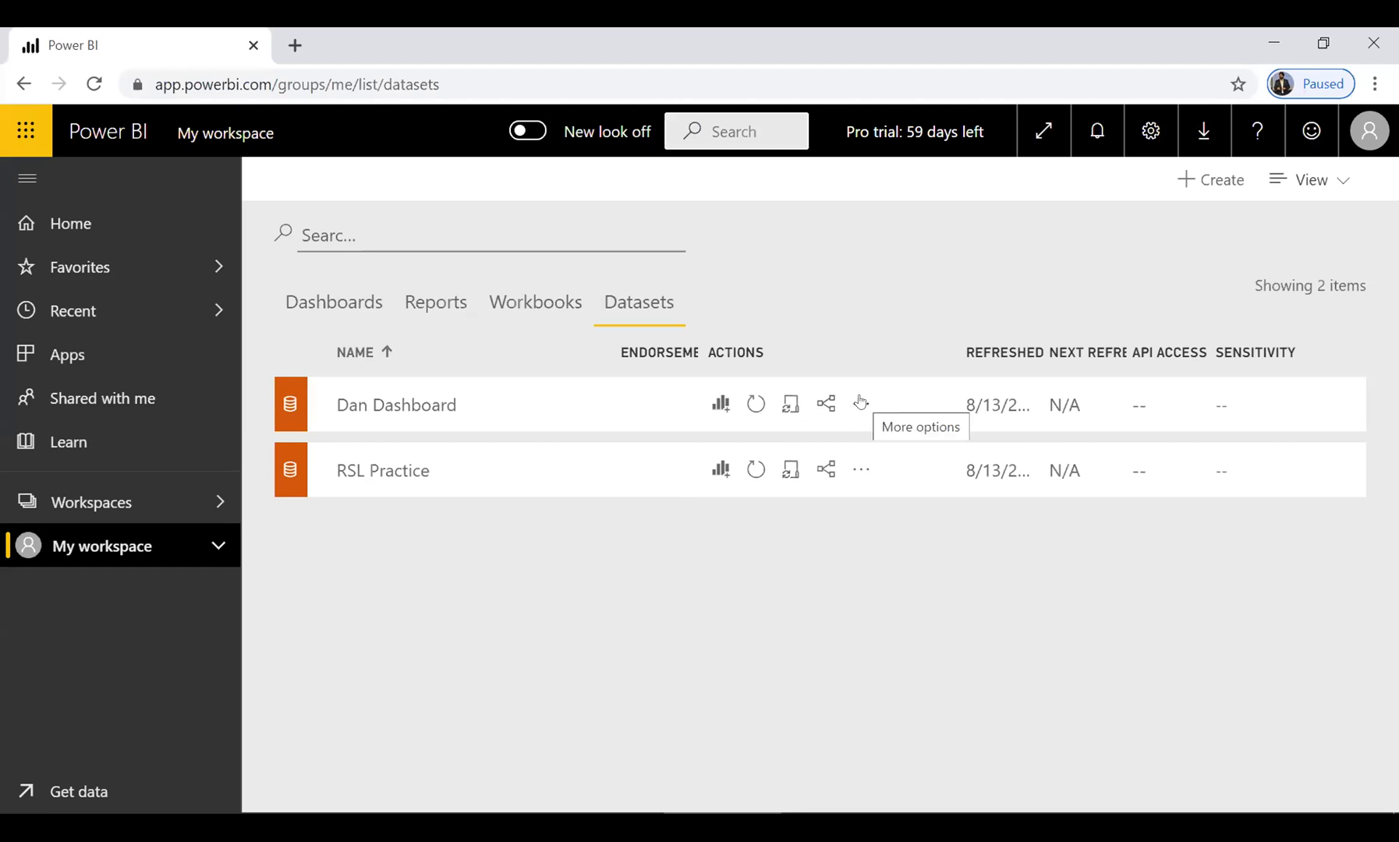
# - Refresh the Dan Dashboard dataset and close the gateway Refresh failed message
pyautogui.click(756, 404)
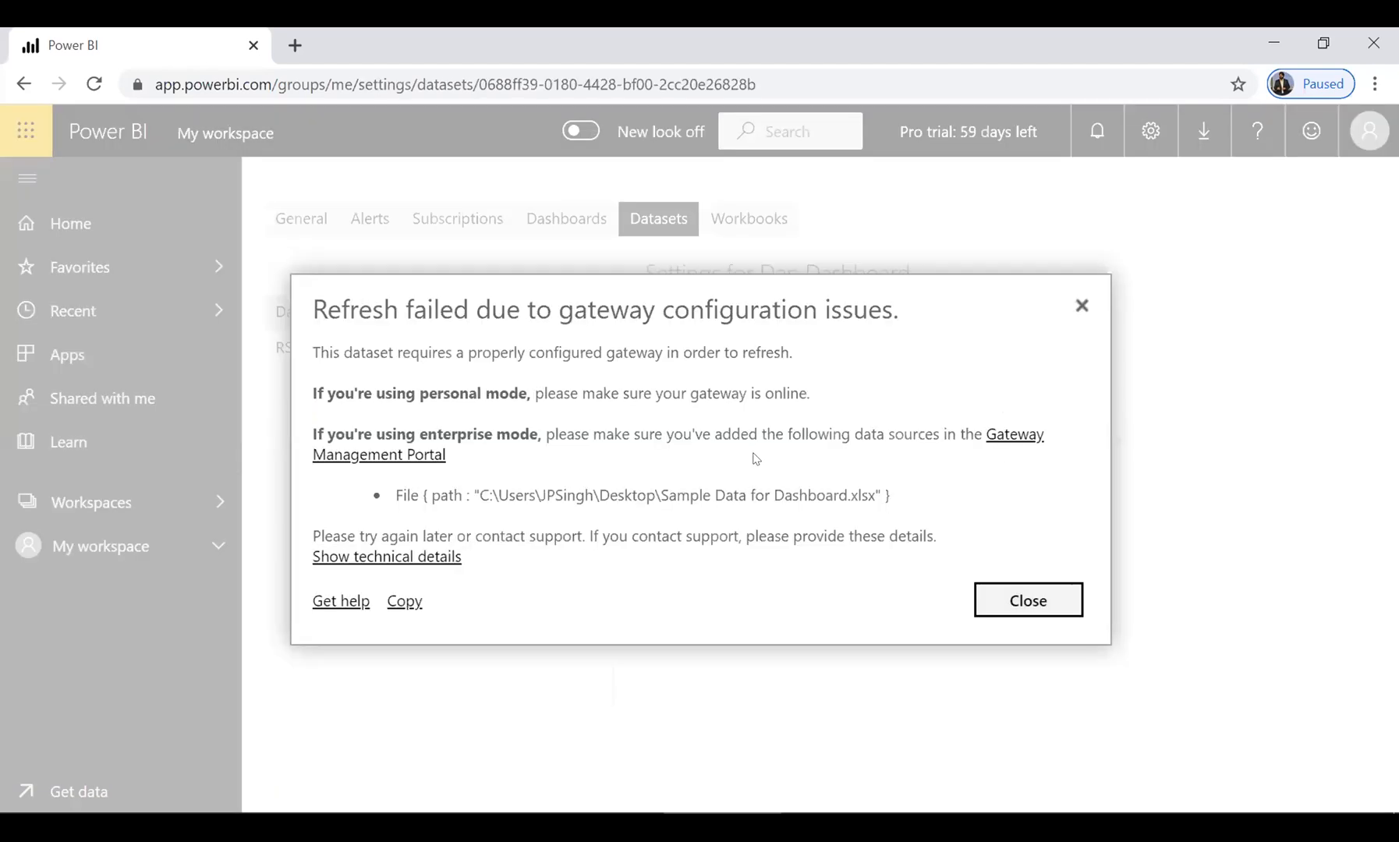
pyautogui.click(1003, 599)
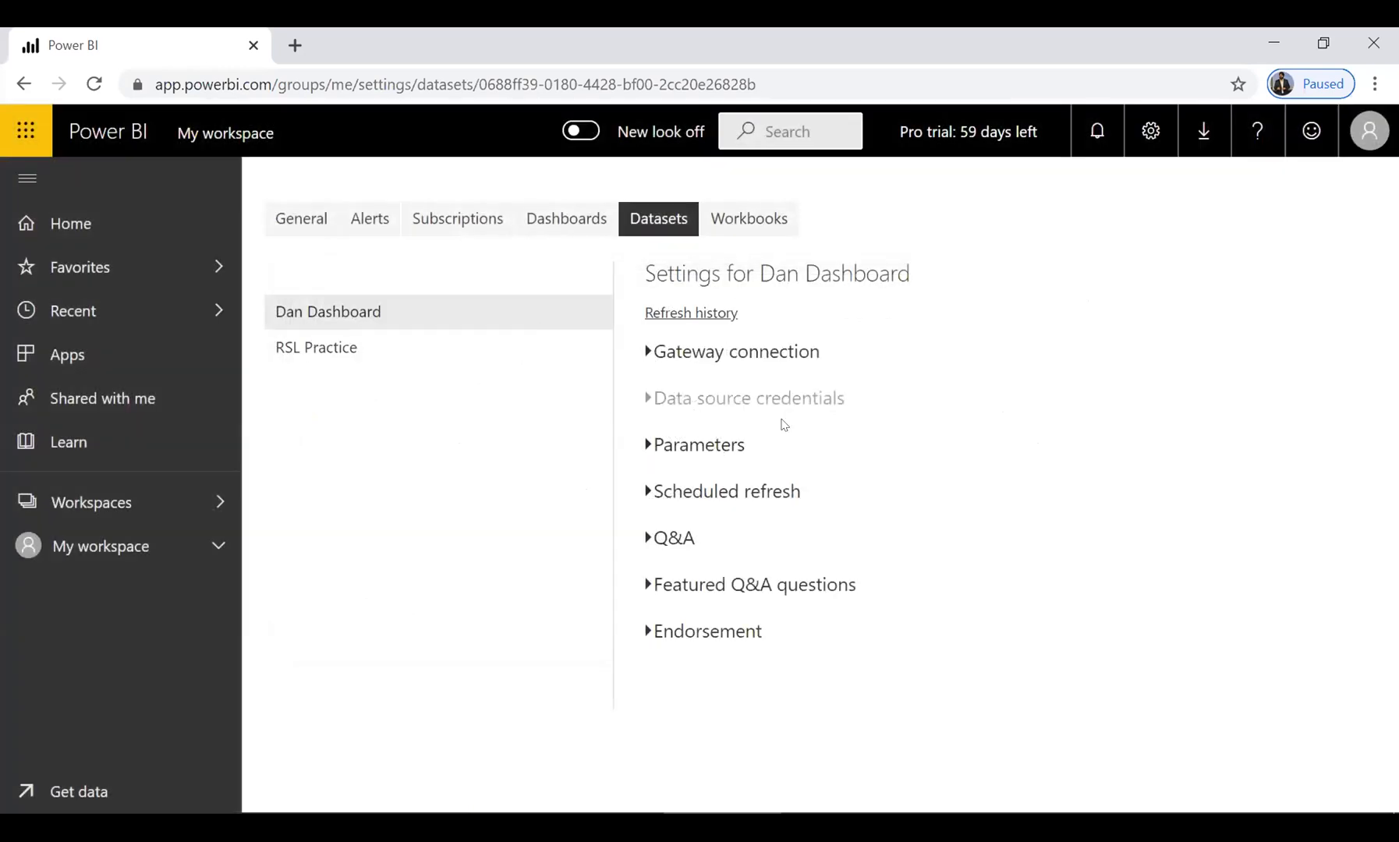
# - Go back to My workspace's Datasets list showing Dan Dashboard and RSL Practice
pyautogui.click(124, 509)
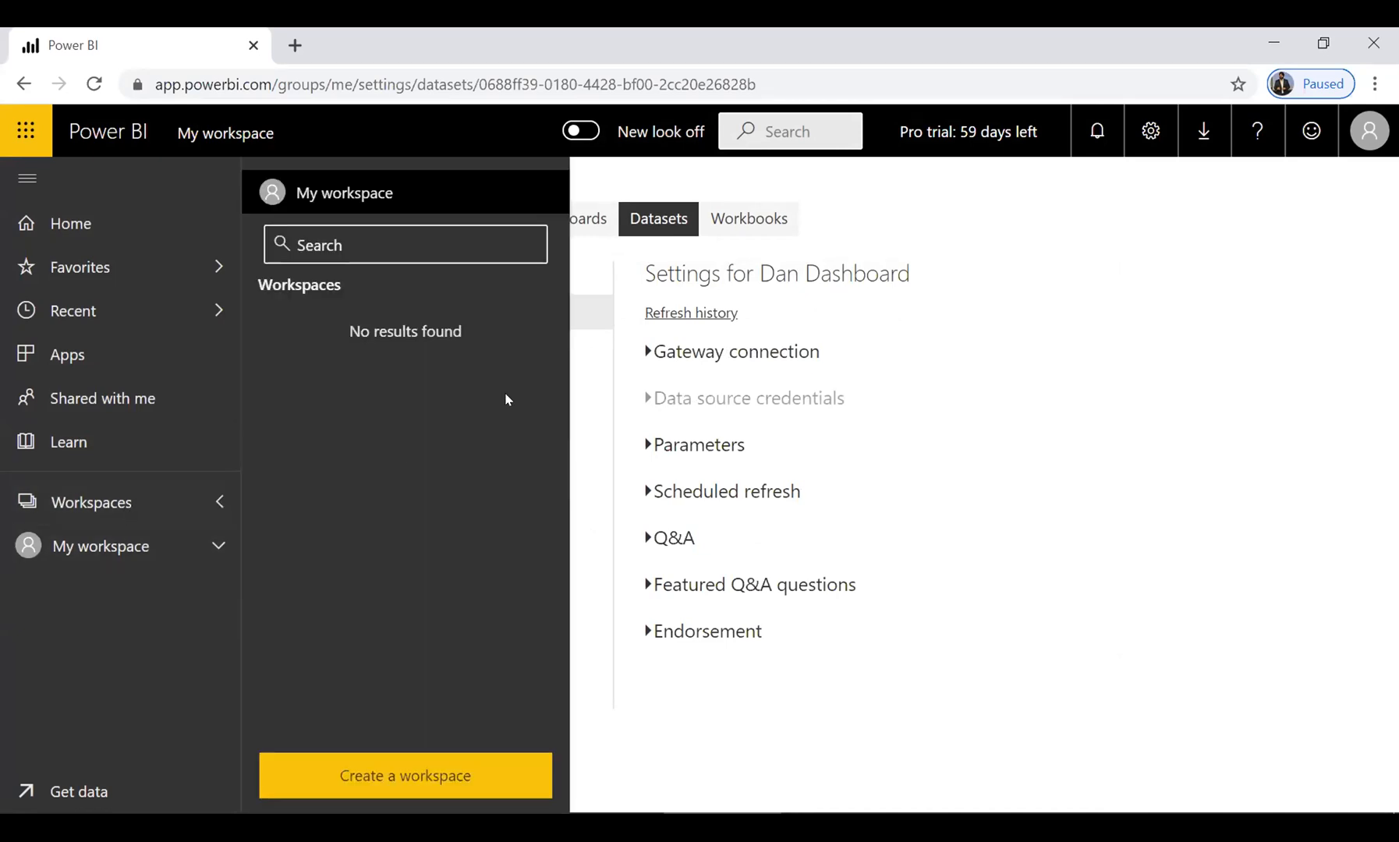
pyautogui.click(62, 569)
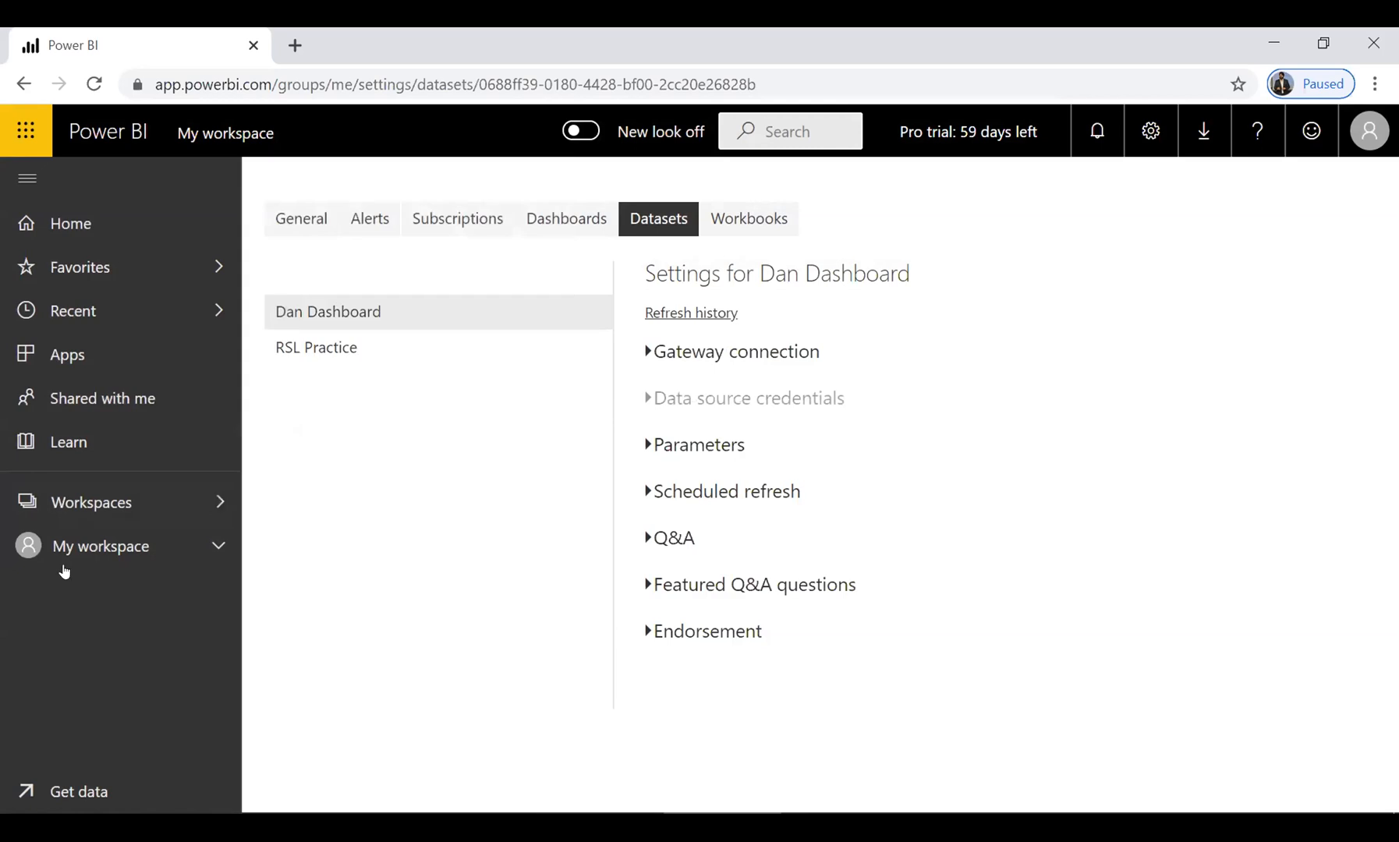
pyautogui.click(92, 546)
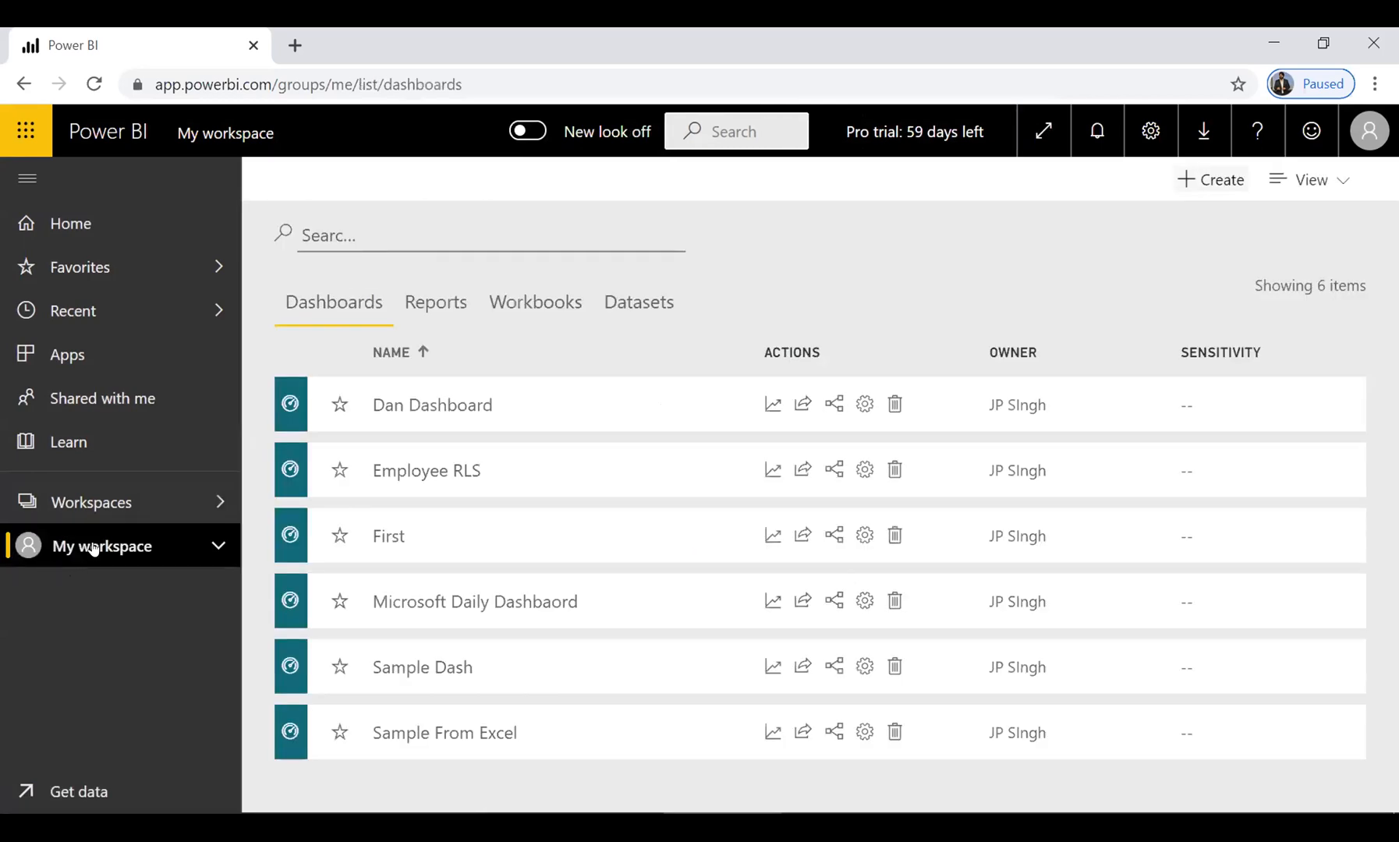
pyautogui.click(628, 307)
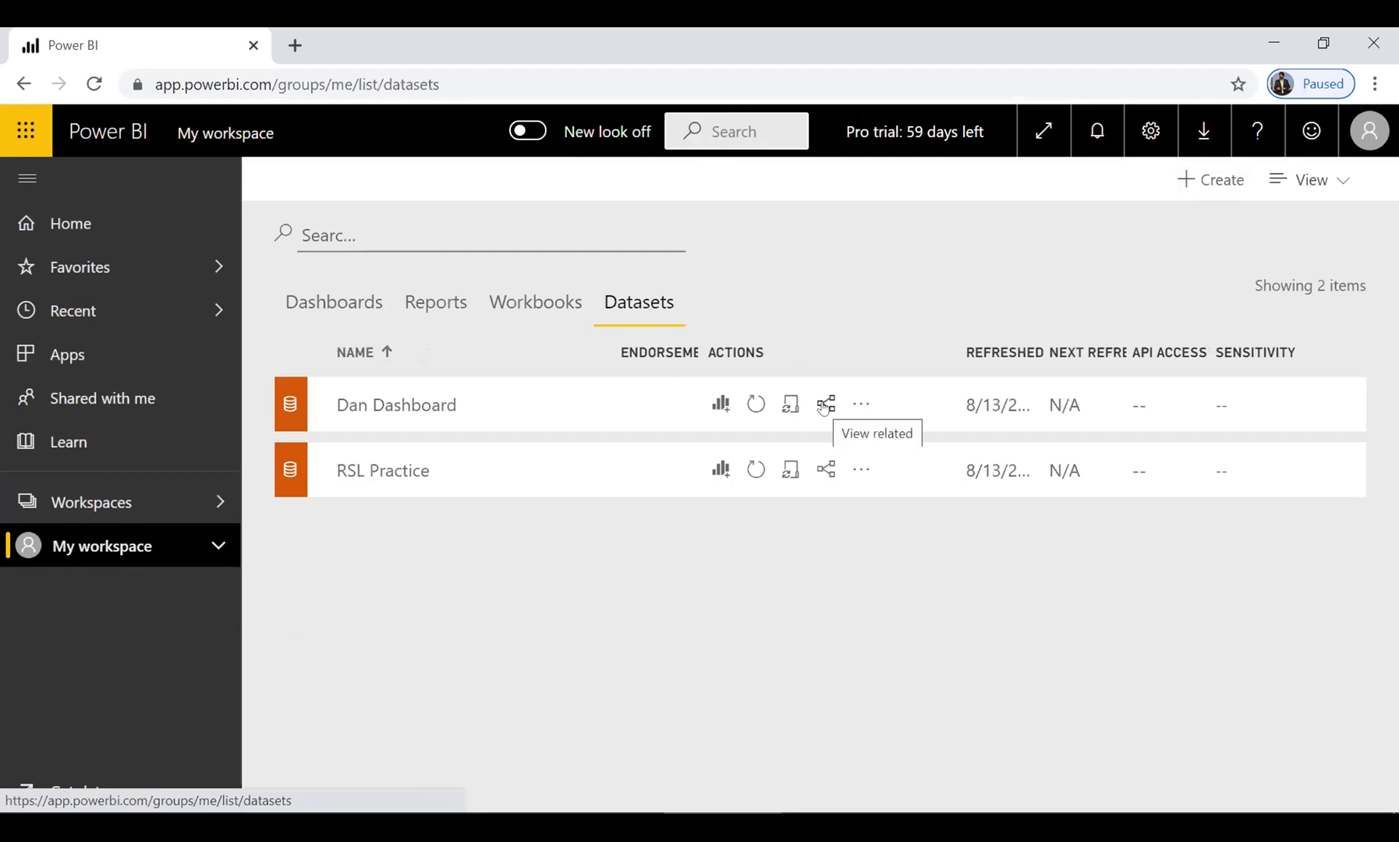
pyautogui.click(824, 405)
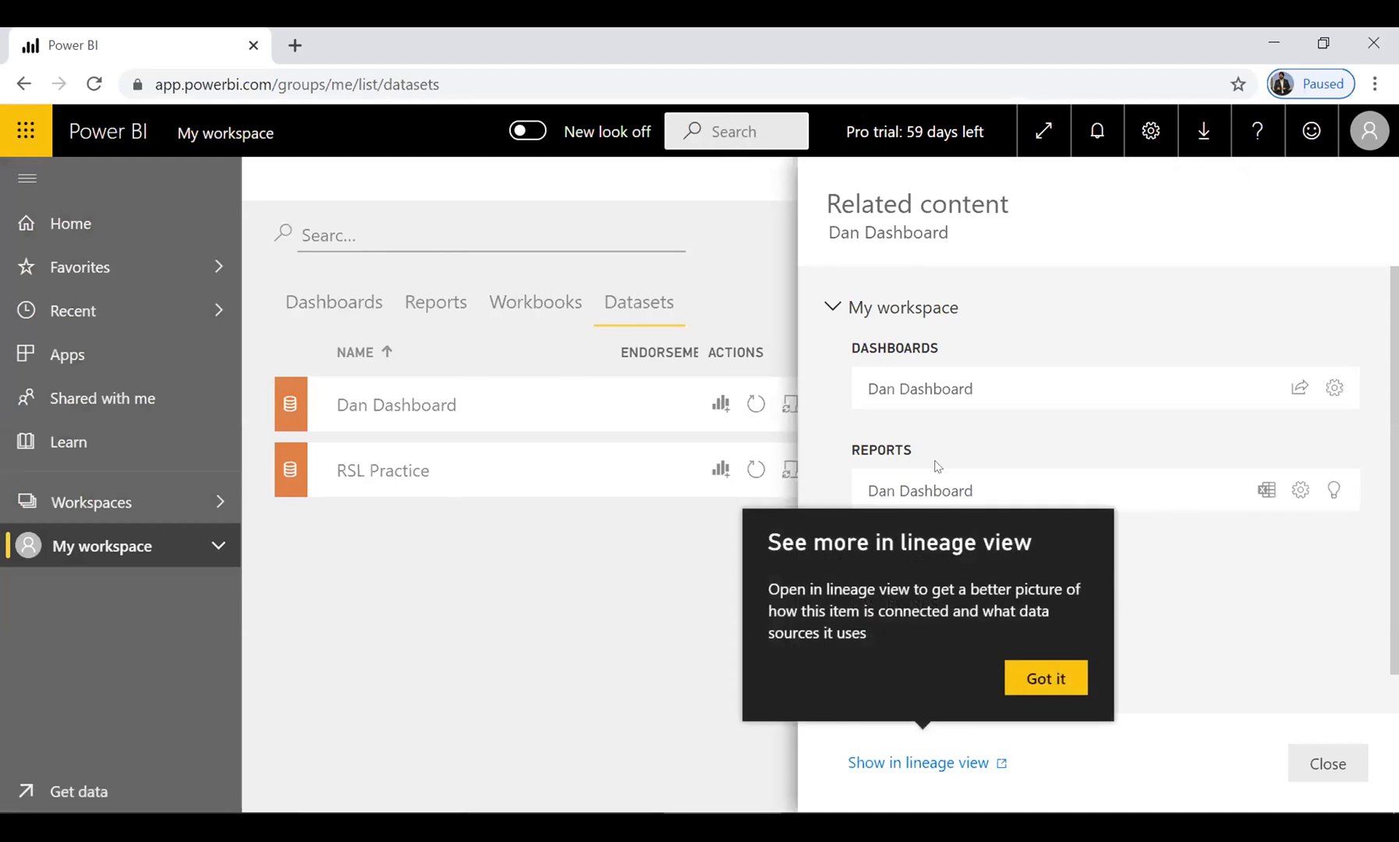
pyautogui.click(1045, 684)
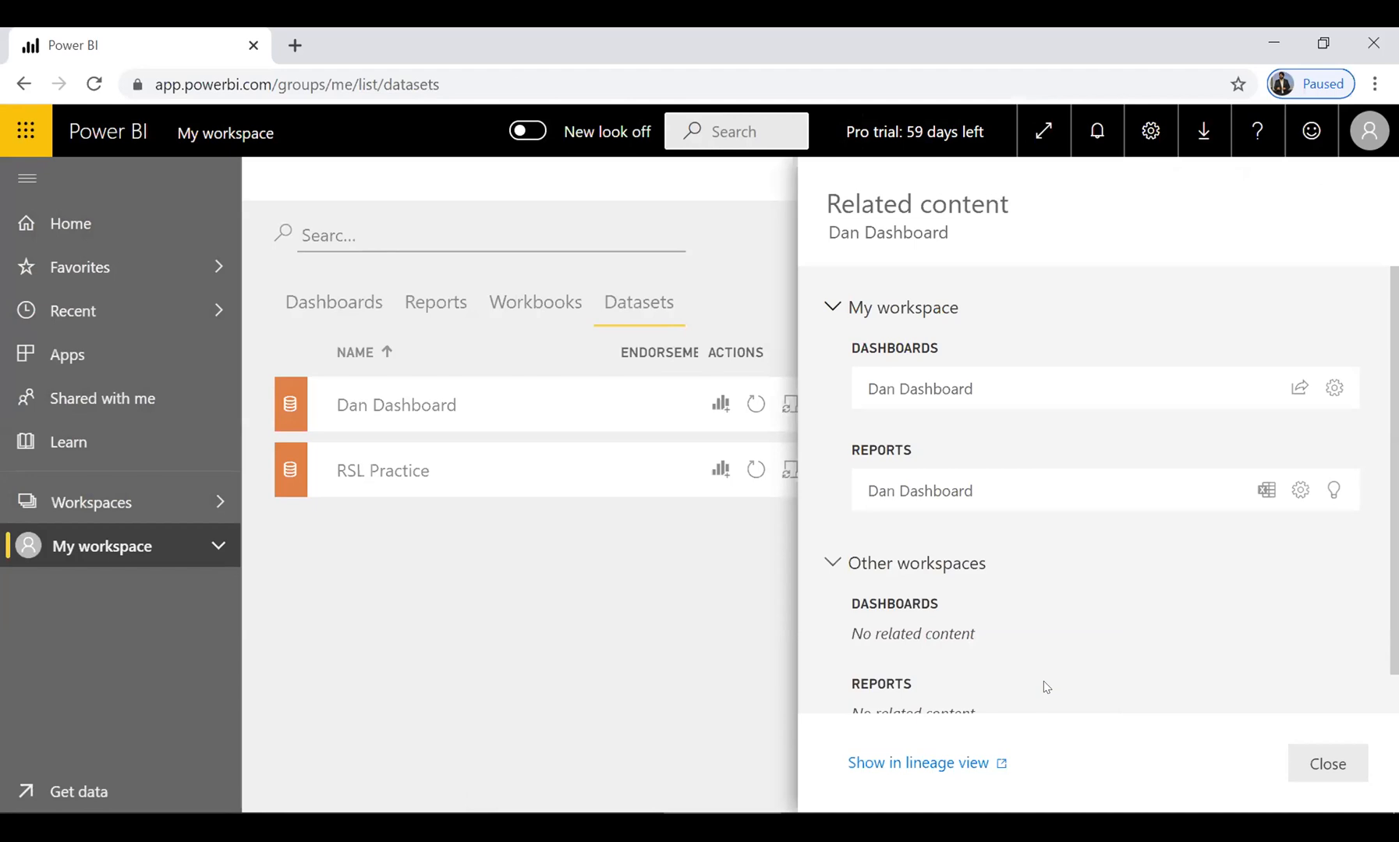
pyautogui.scroll(-1, 1045, 686)
pyautogui.scroll(1, 1045, 687)
pyautogui.scroll(-1, 1047, 686)
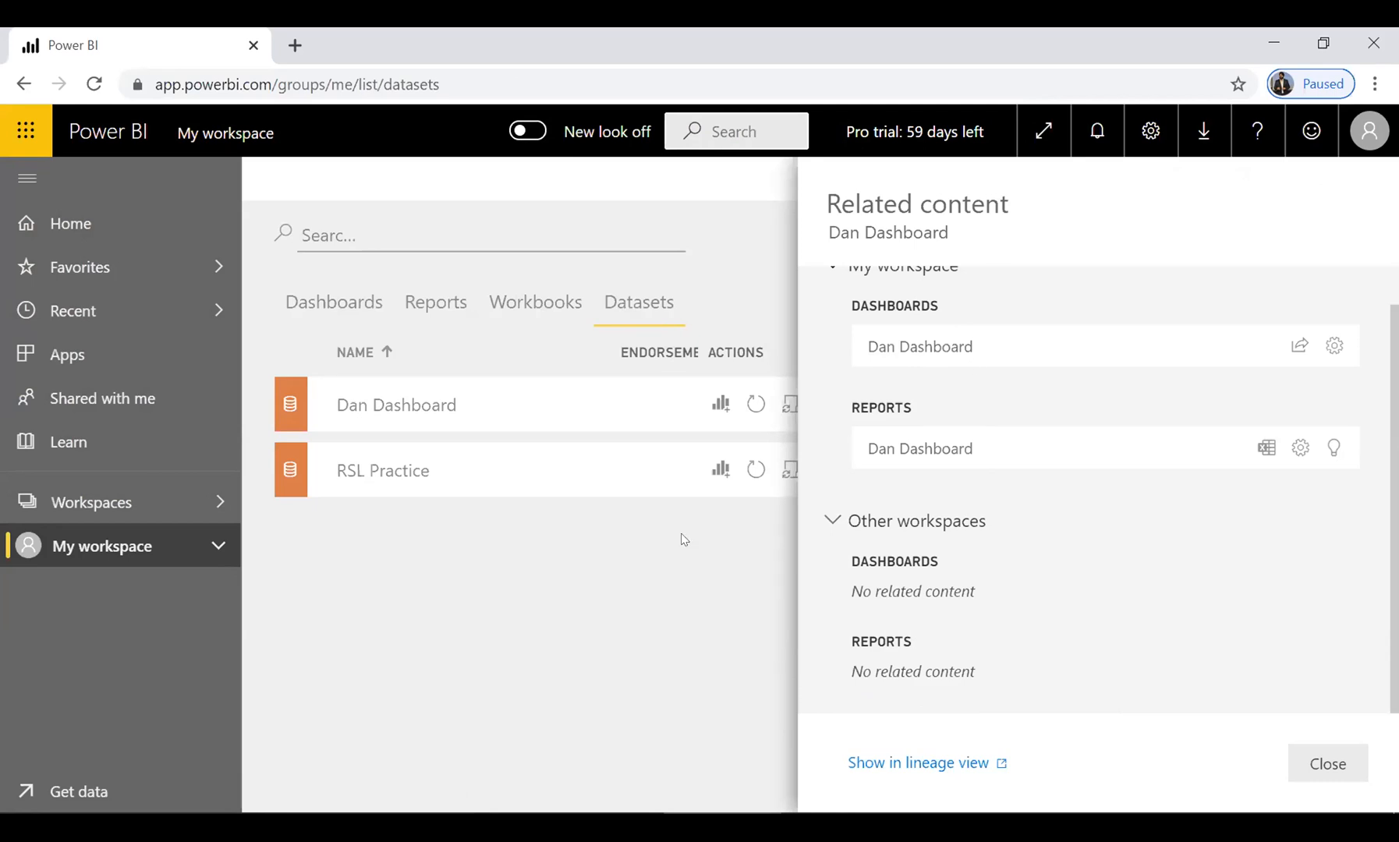
pyautogui.click(758, 644)
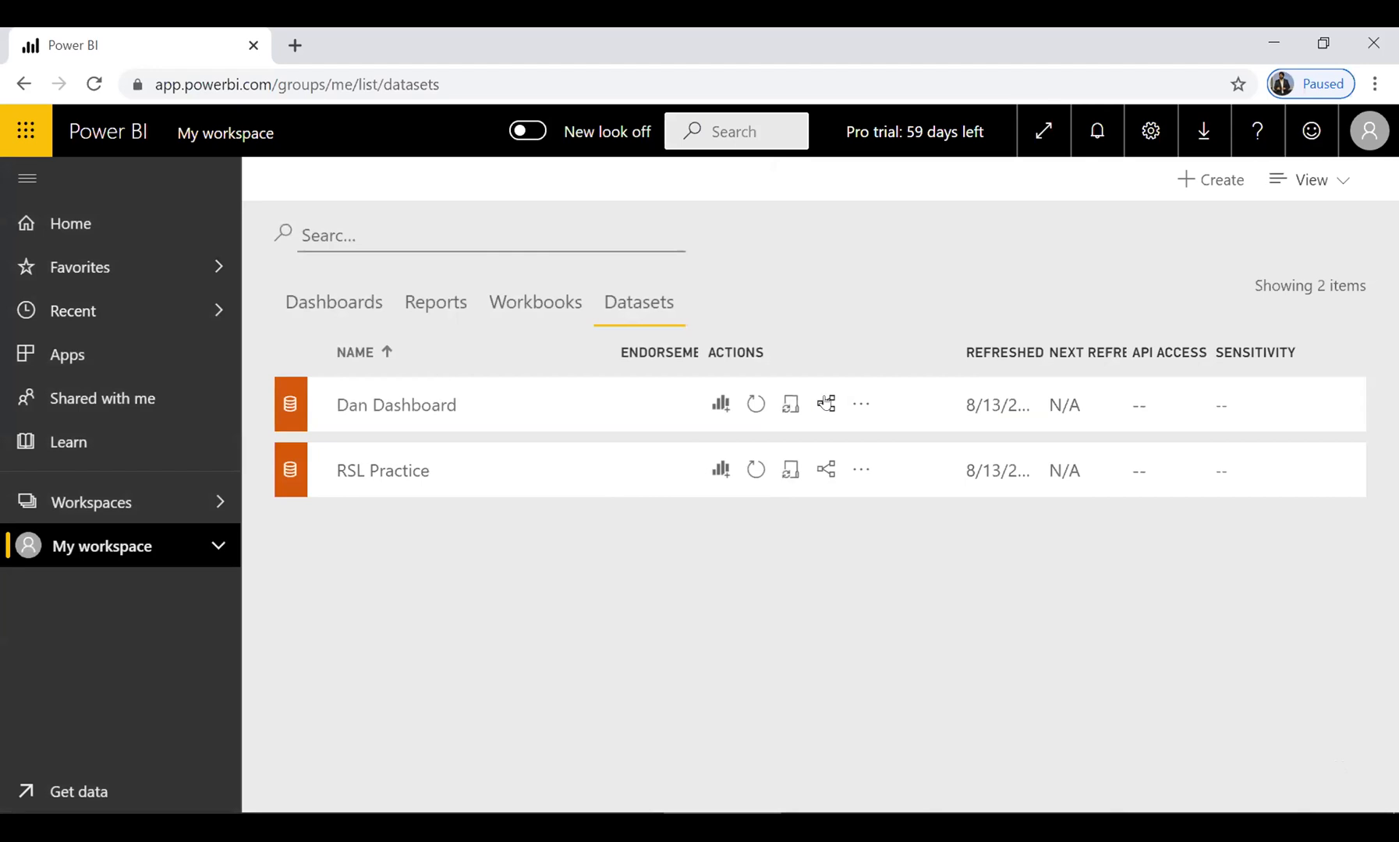
# - Get quick insights for Dan Dashboard and open them once ready
pyautogui.click(860, 403)
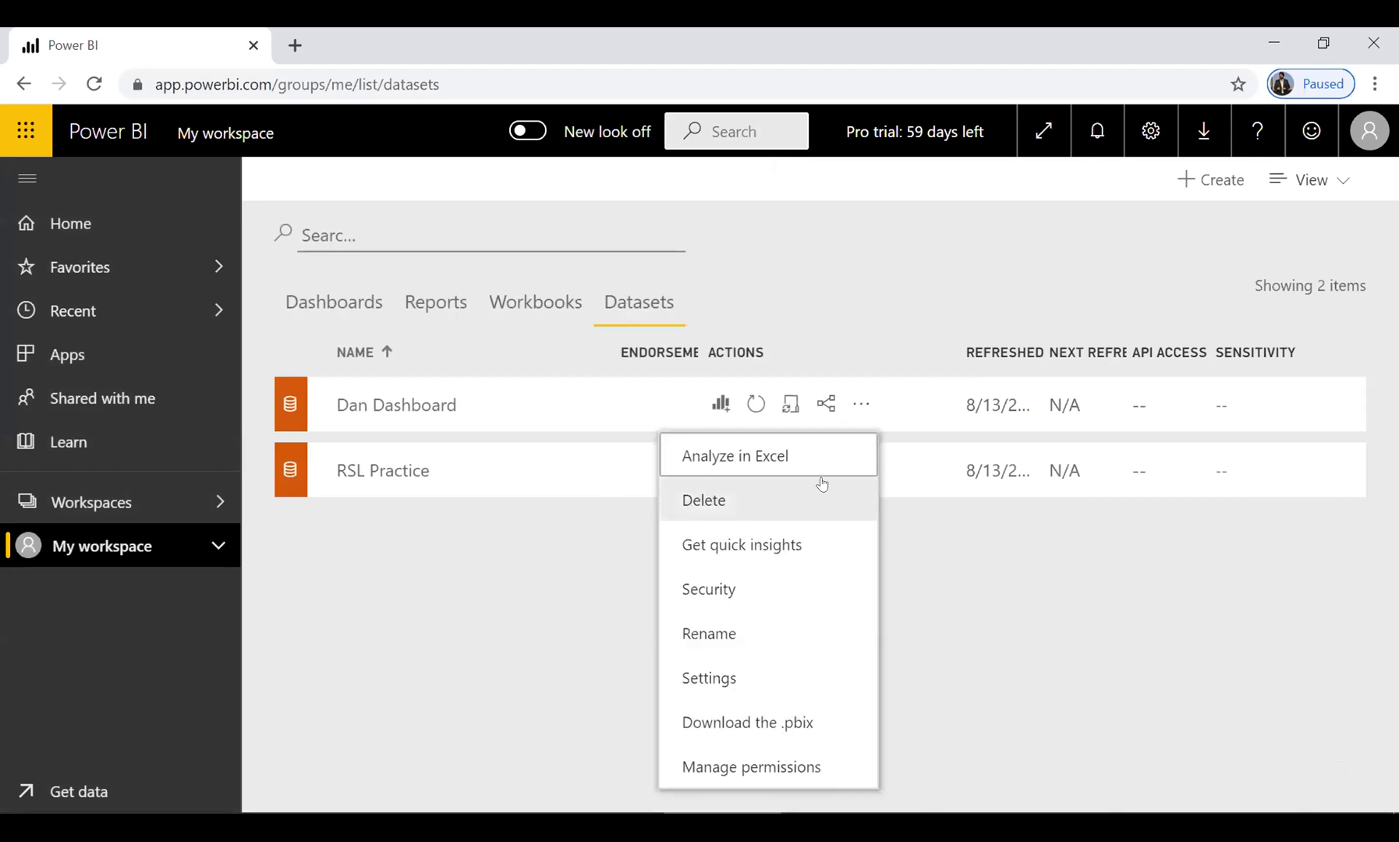
pyautogui.click(758, 548)
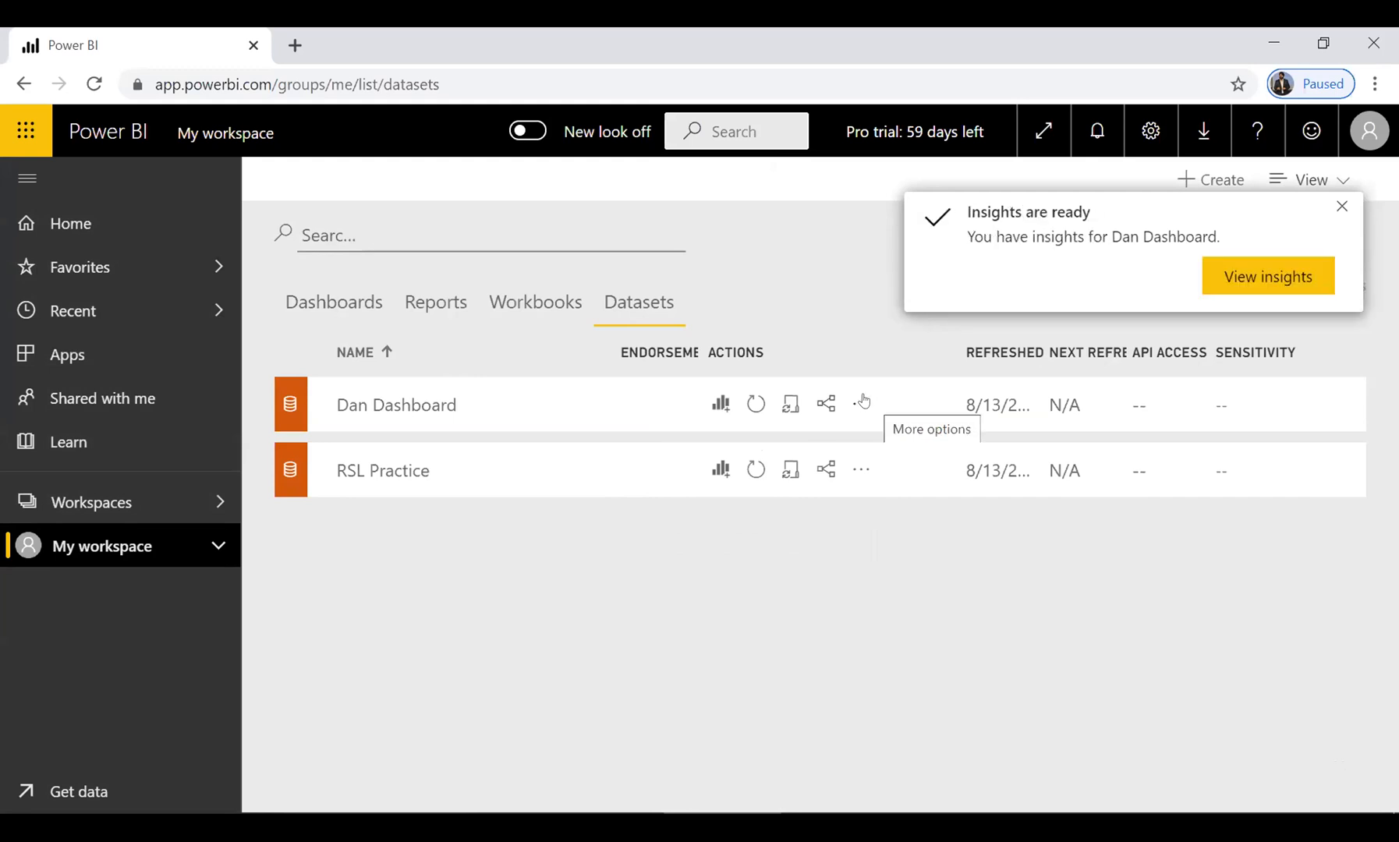
pyautogui.click(1243, 273)
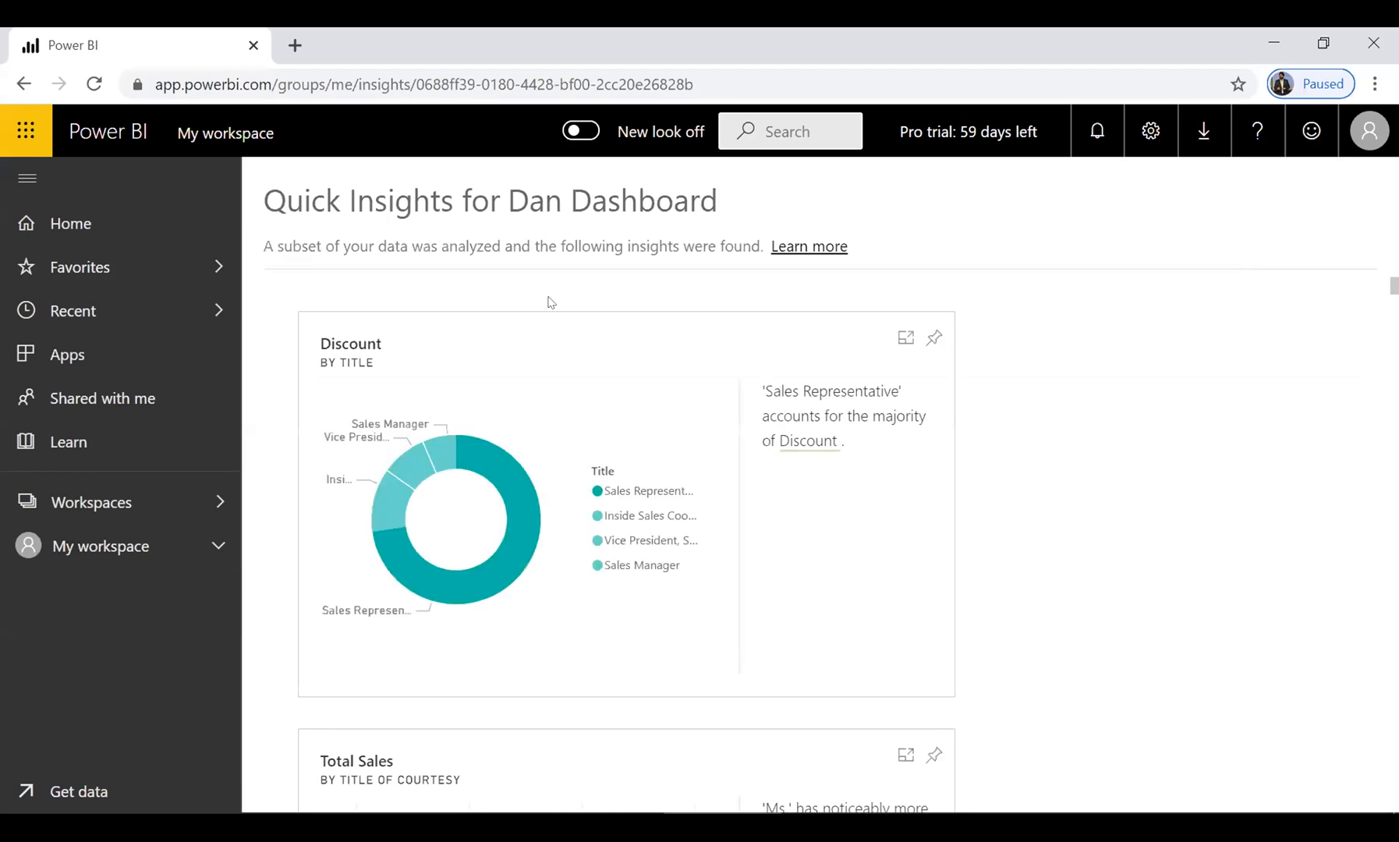
# - Scroll through the Dan Dashboard Quick Insights charts, then go back to the Datasets list
pyautogui.moveTo(437, 468)
pyautogui.scroll(-4, 985, 538)
pyautogui.scroll(-5, 985, 538)
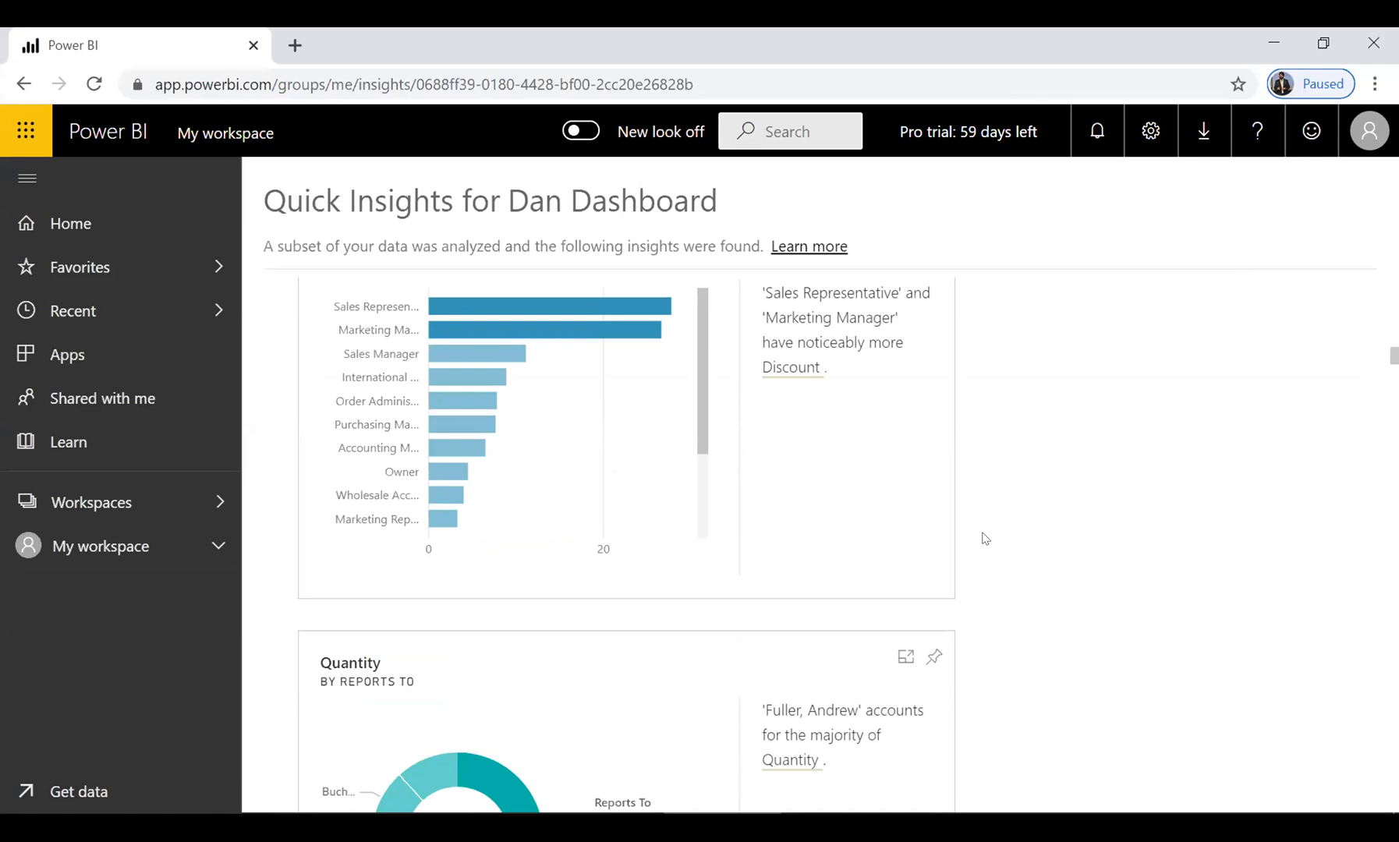
pyautogui.scroll(-8, 985, 539)
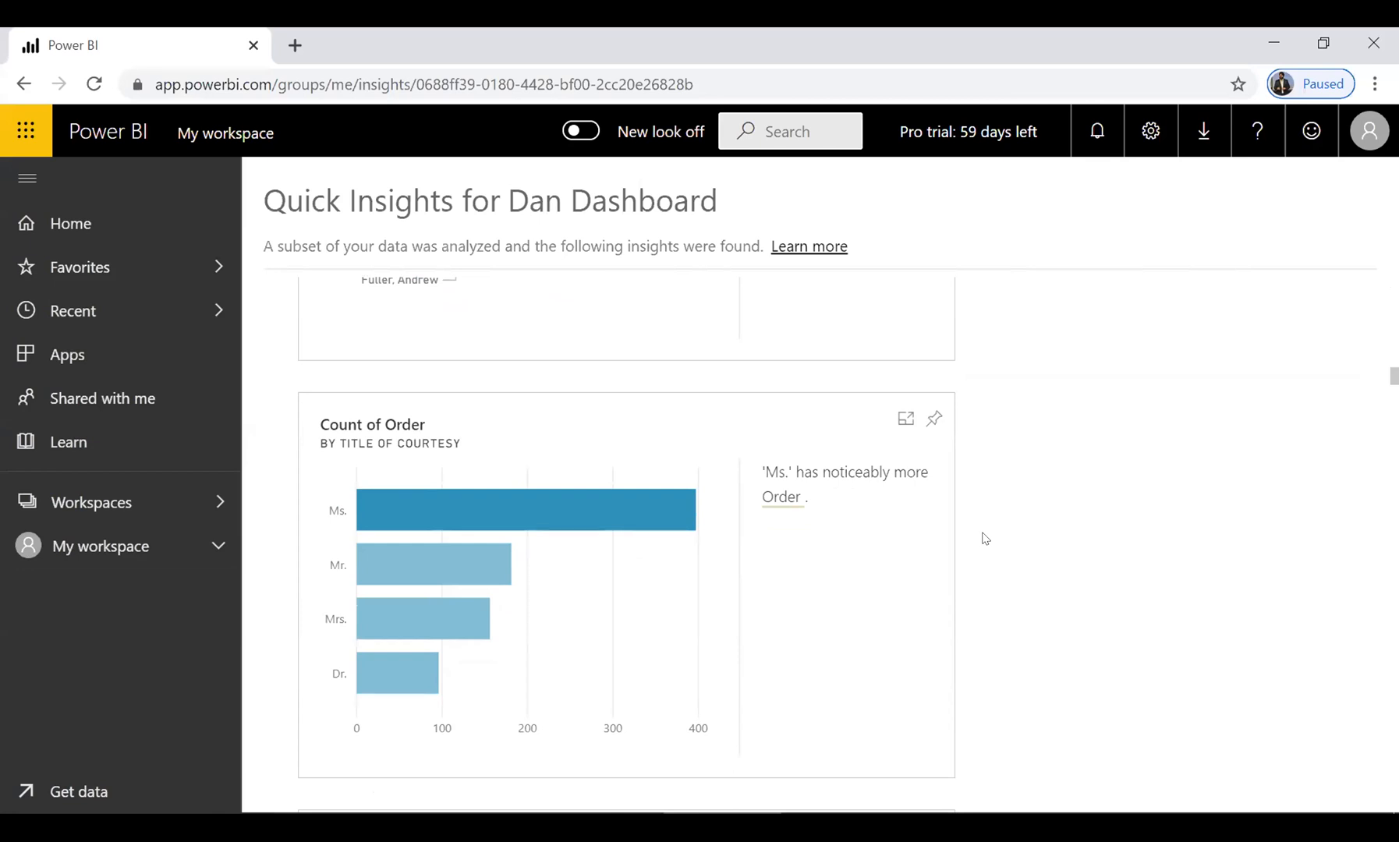
pyautogui.scroll(-8, 985, 539)
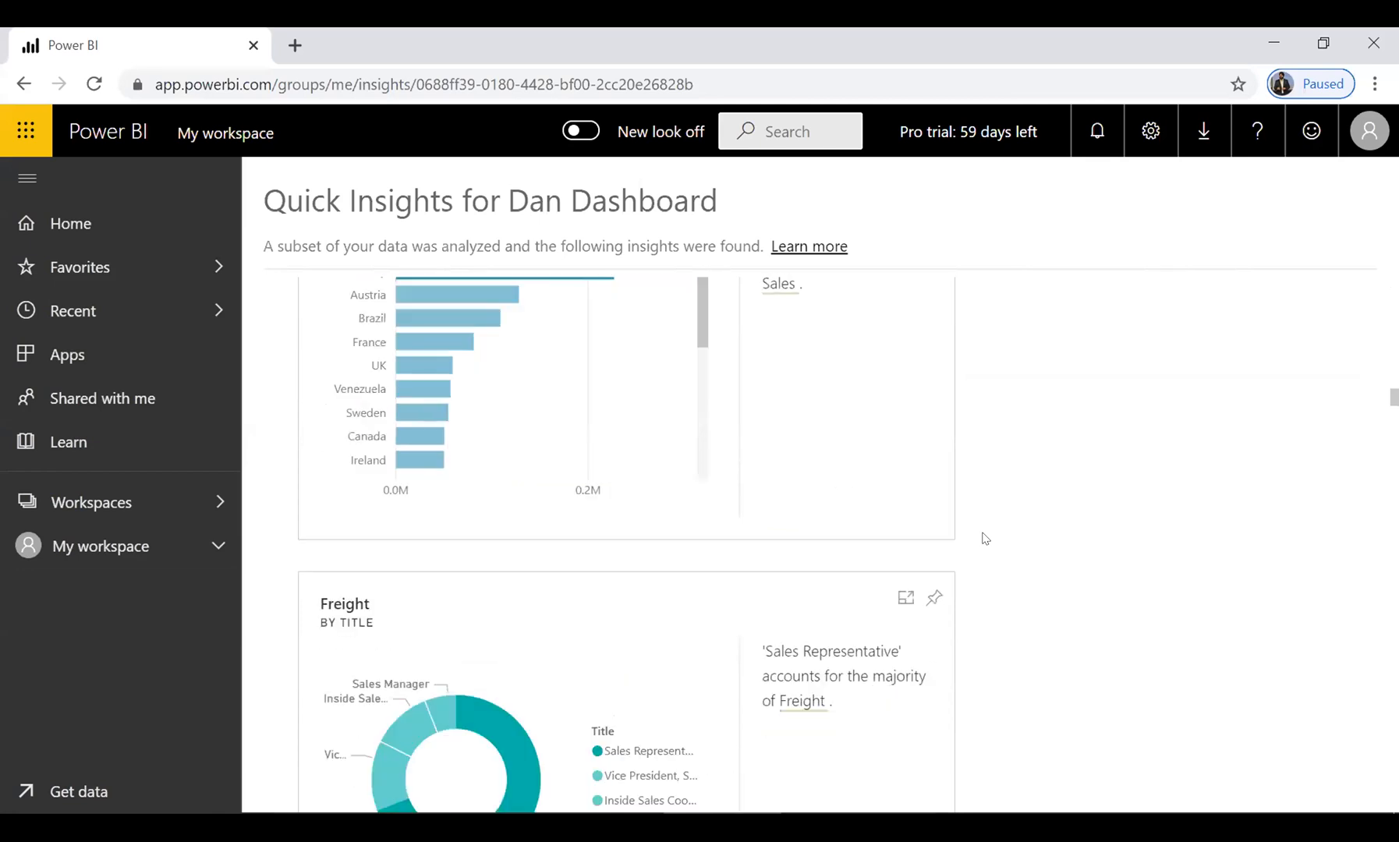
pyautogui.scroll(-5, 985, 539)
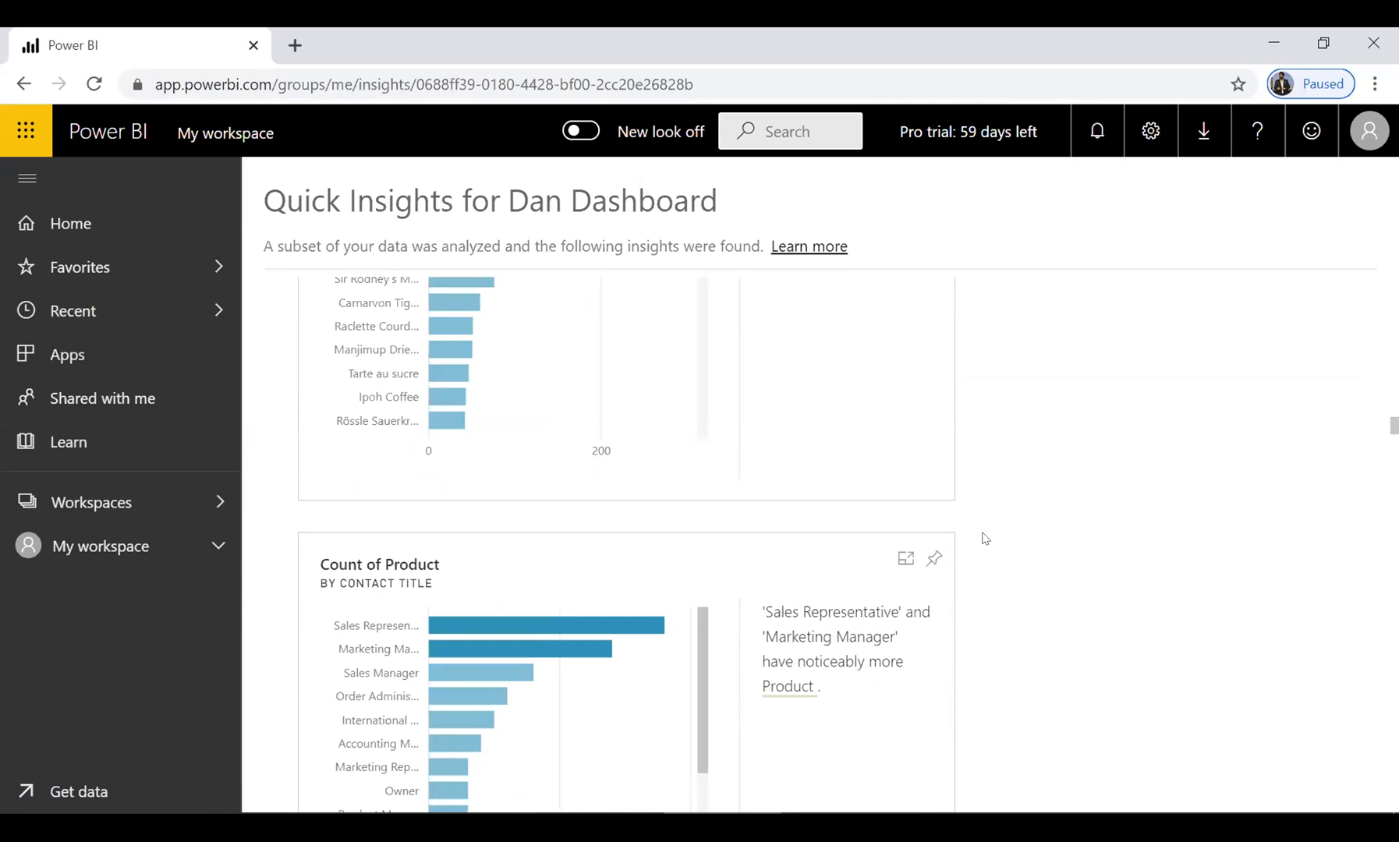
pyautogui.scroll(-11, 985, 538)
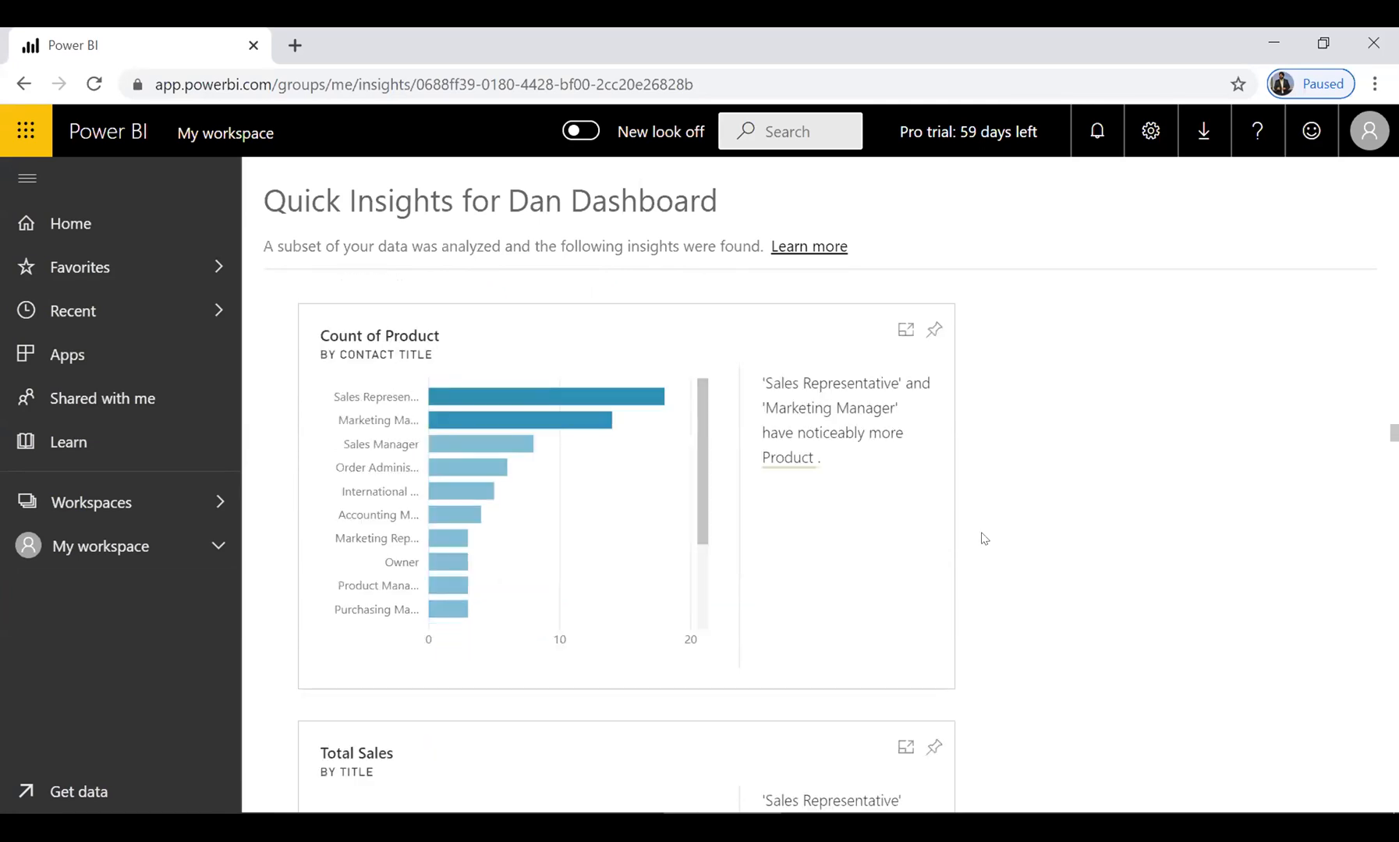
pyautogui.scroll(-8, 984, 538)
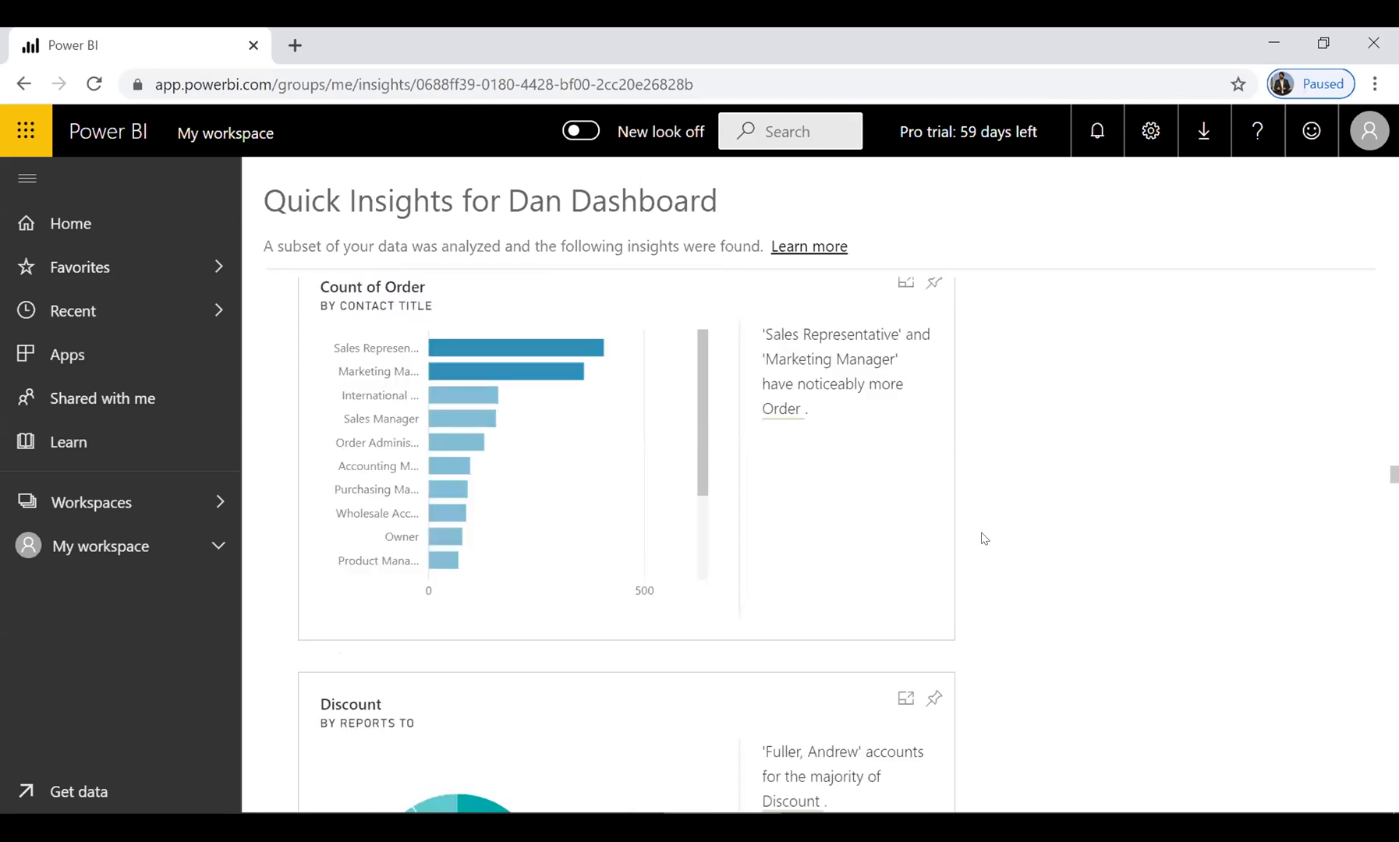
pyautogui.scroll(-10, 985, 538)
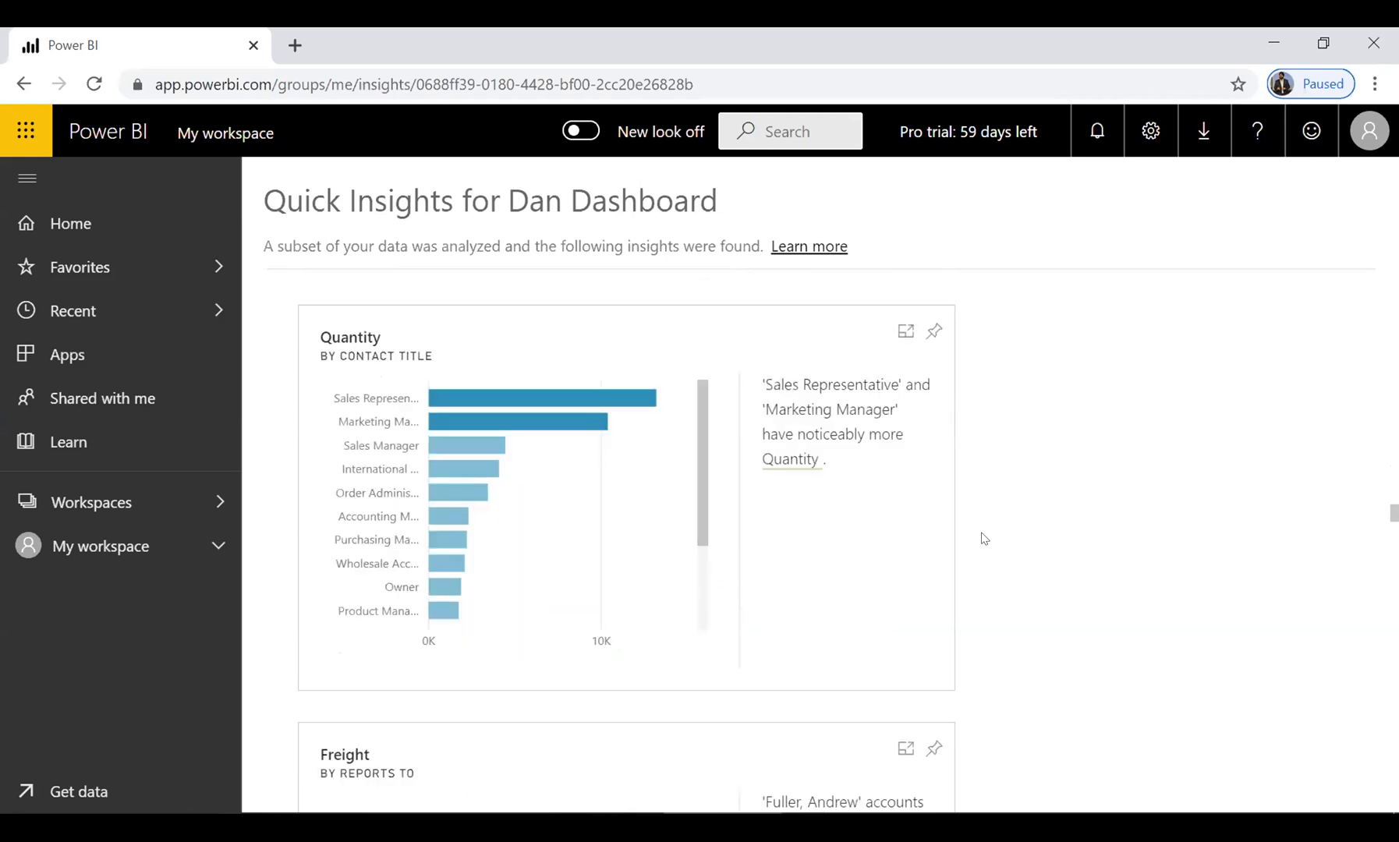
pyautogui.scroll(10, 985, 538)
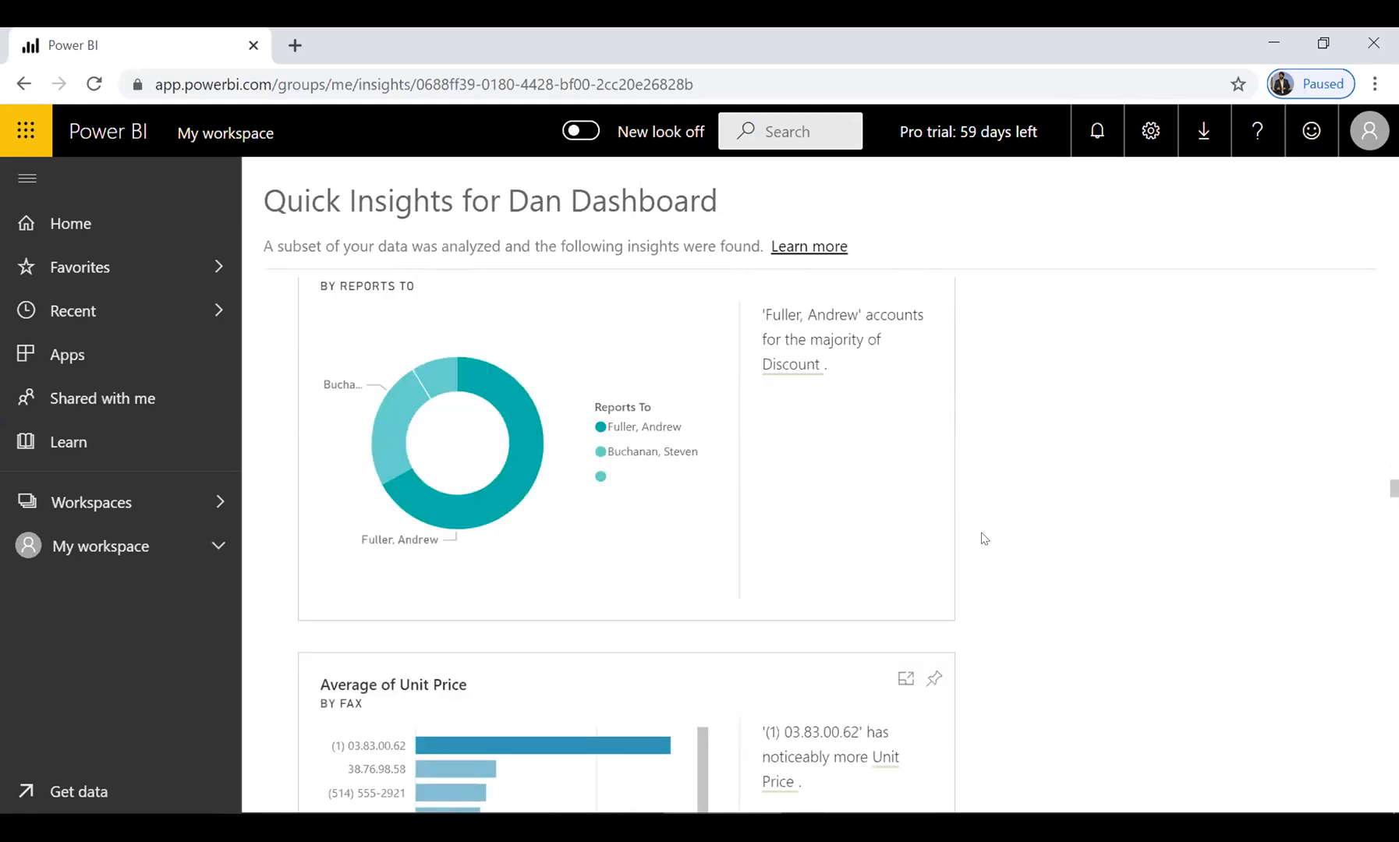
pyautogui.scroll(-10, 984, 538)
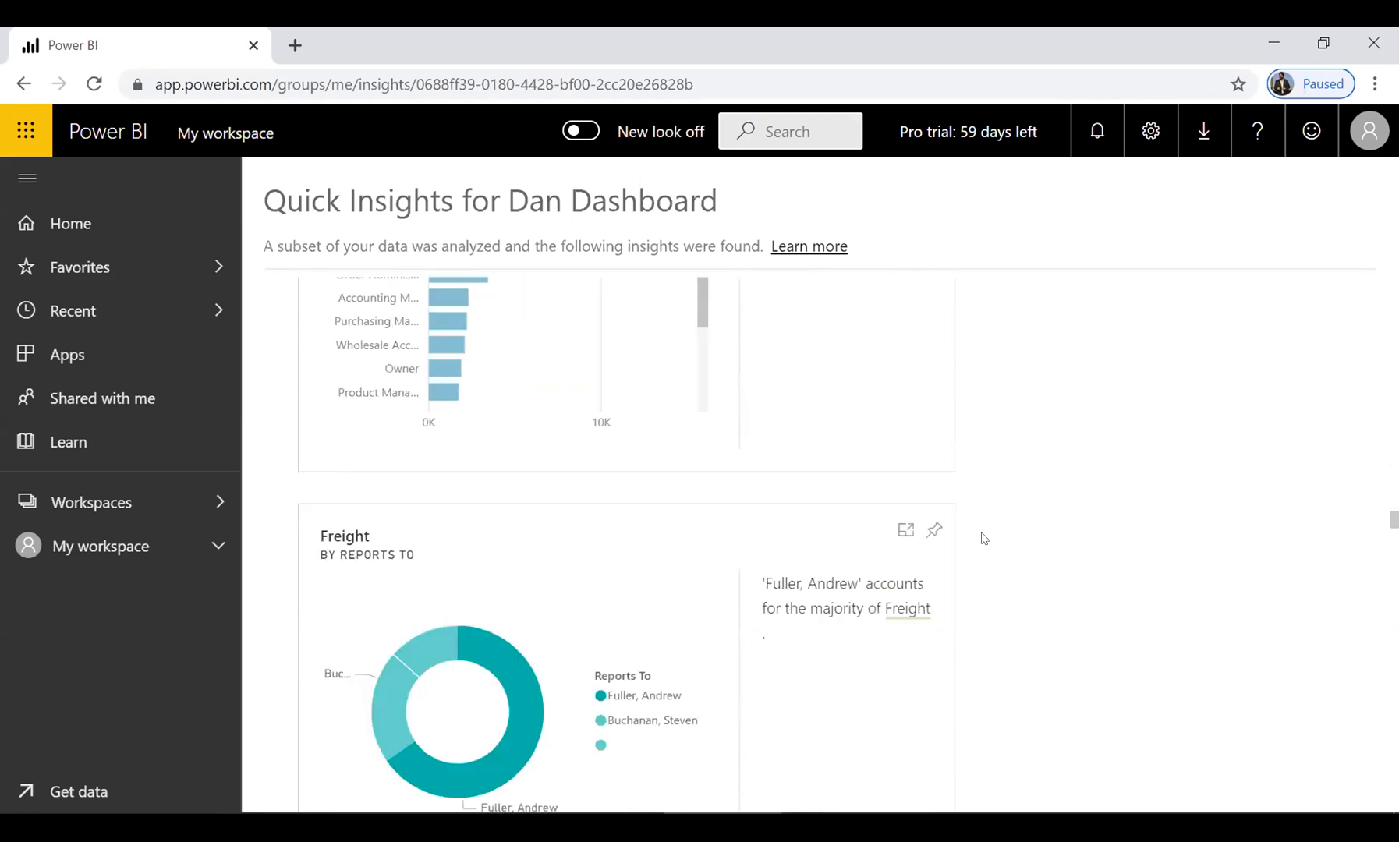
pyautogui.scroll(-7, 984, 538)
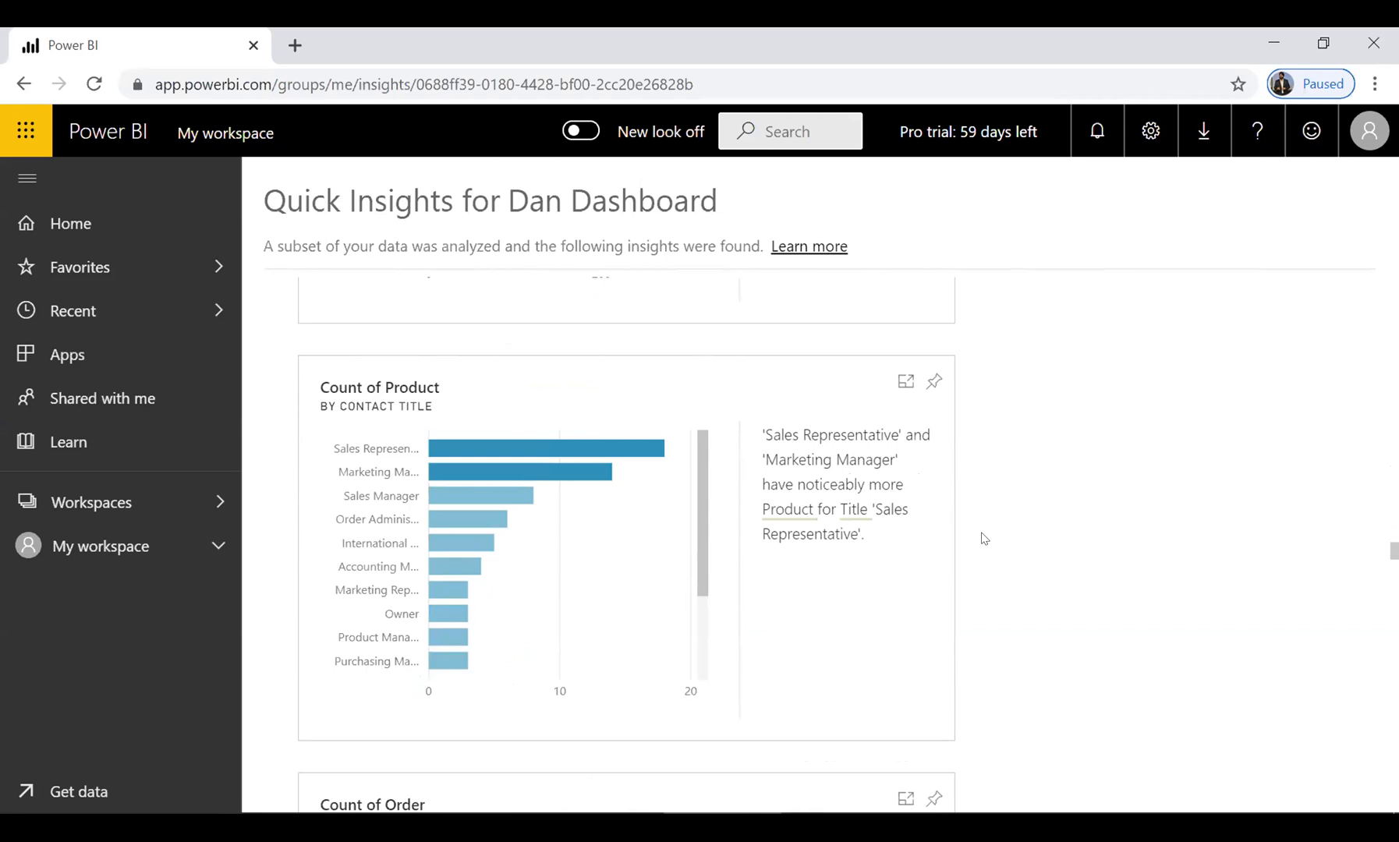
pyautogui.scroll(-5, 985, 539)
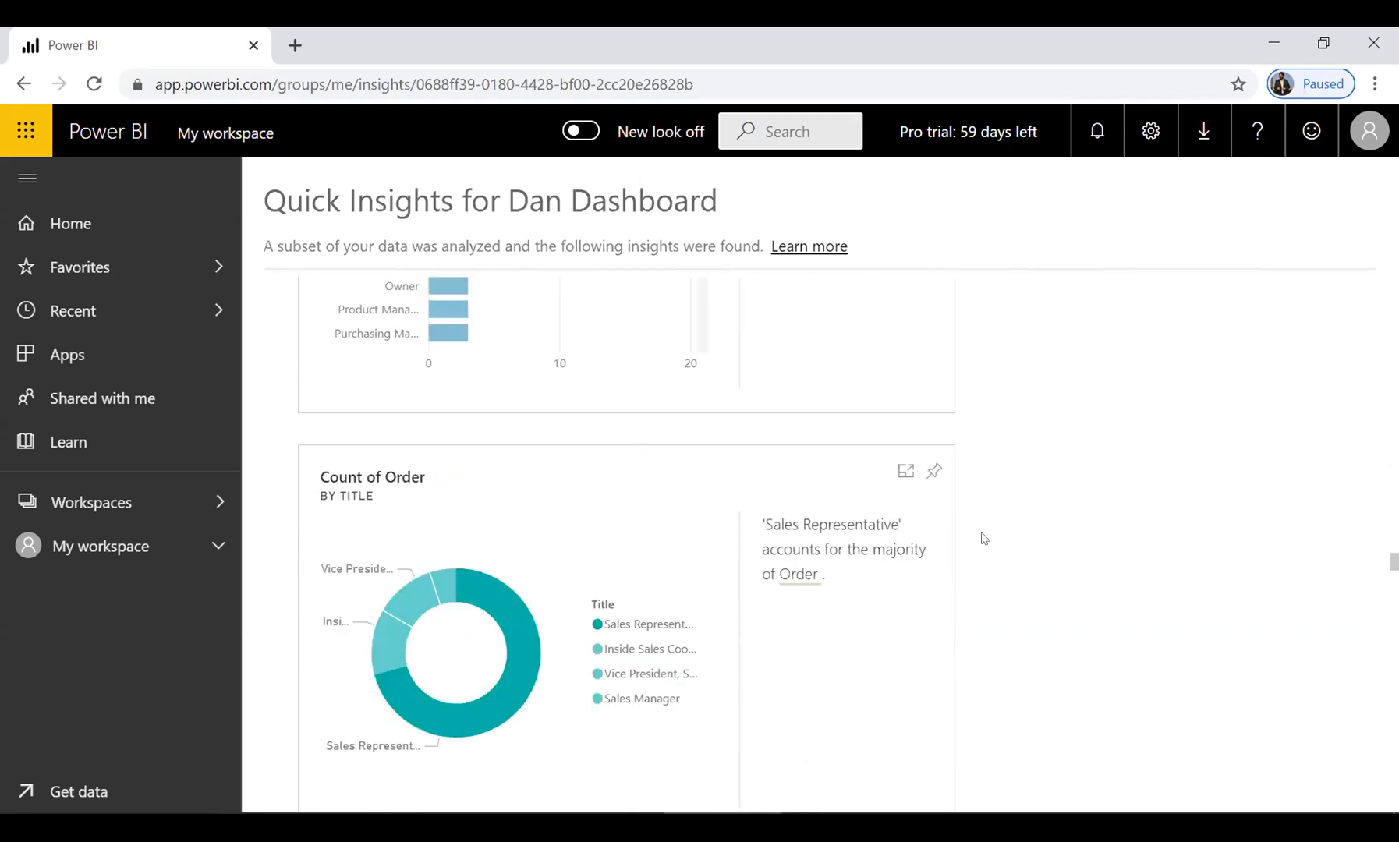
pyautogui.scroll(-8, 985, 538)
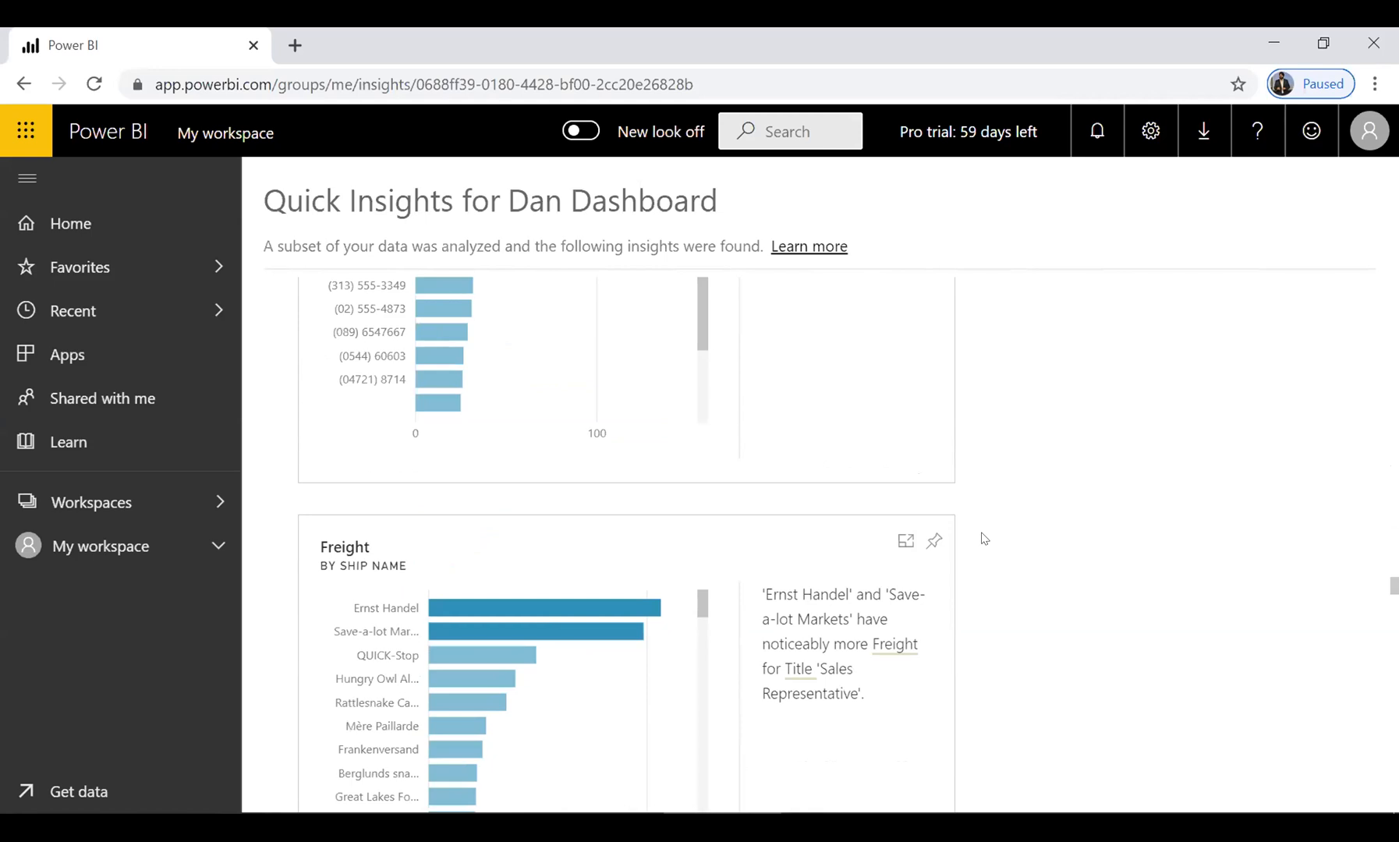
pyautogui.scroll(-12, 984, 538)
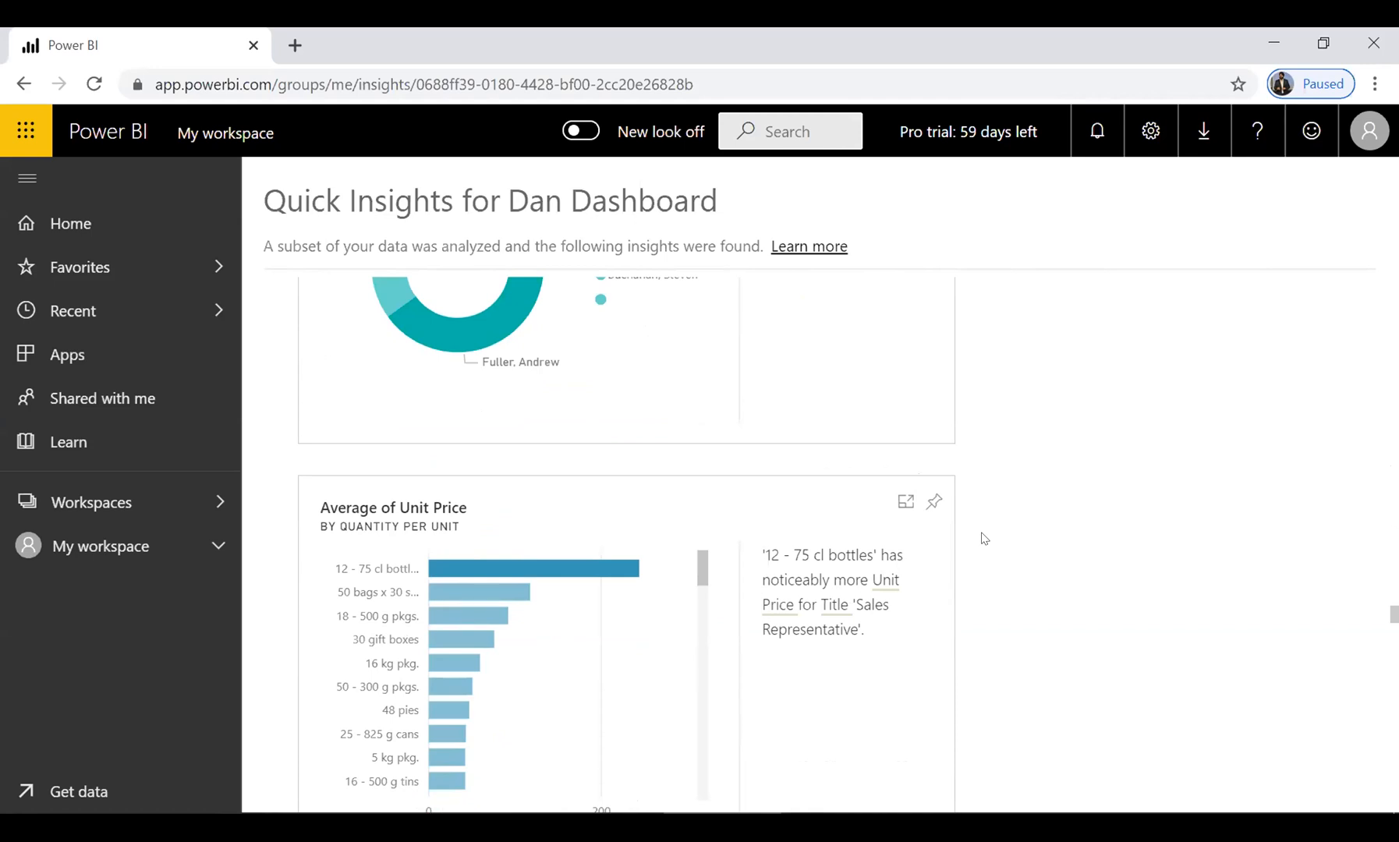
pyautogui.scroll(5, 984, 538)
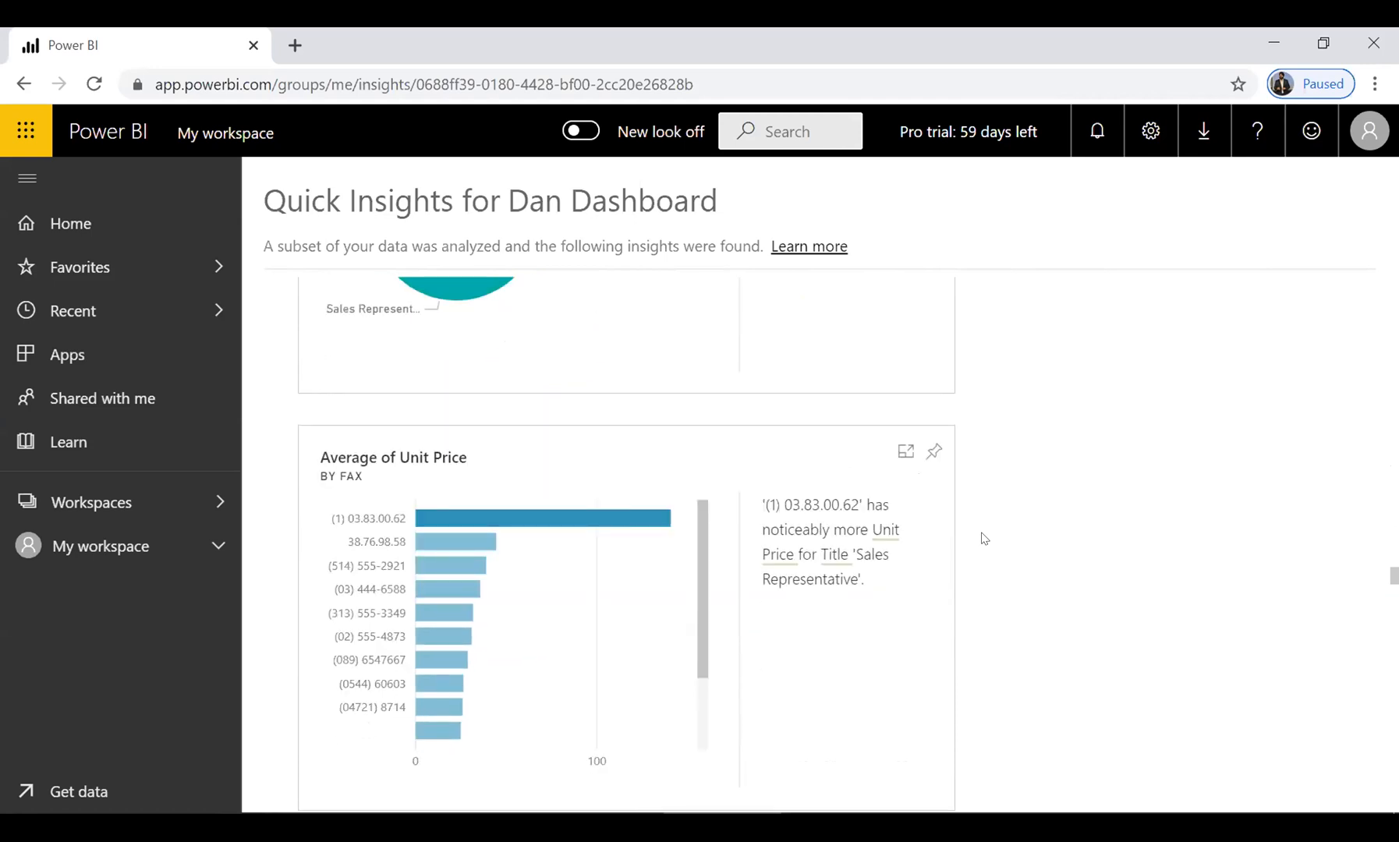
pyautogui.scroll(5, 985, 538)
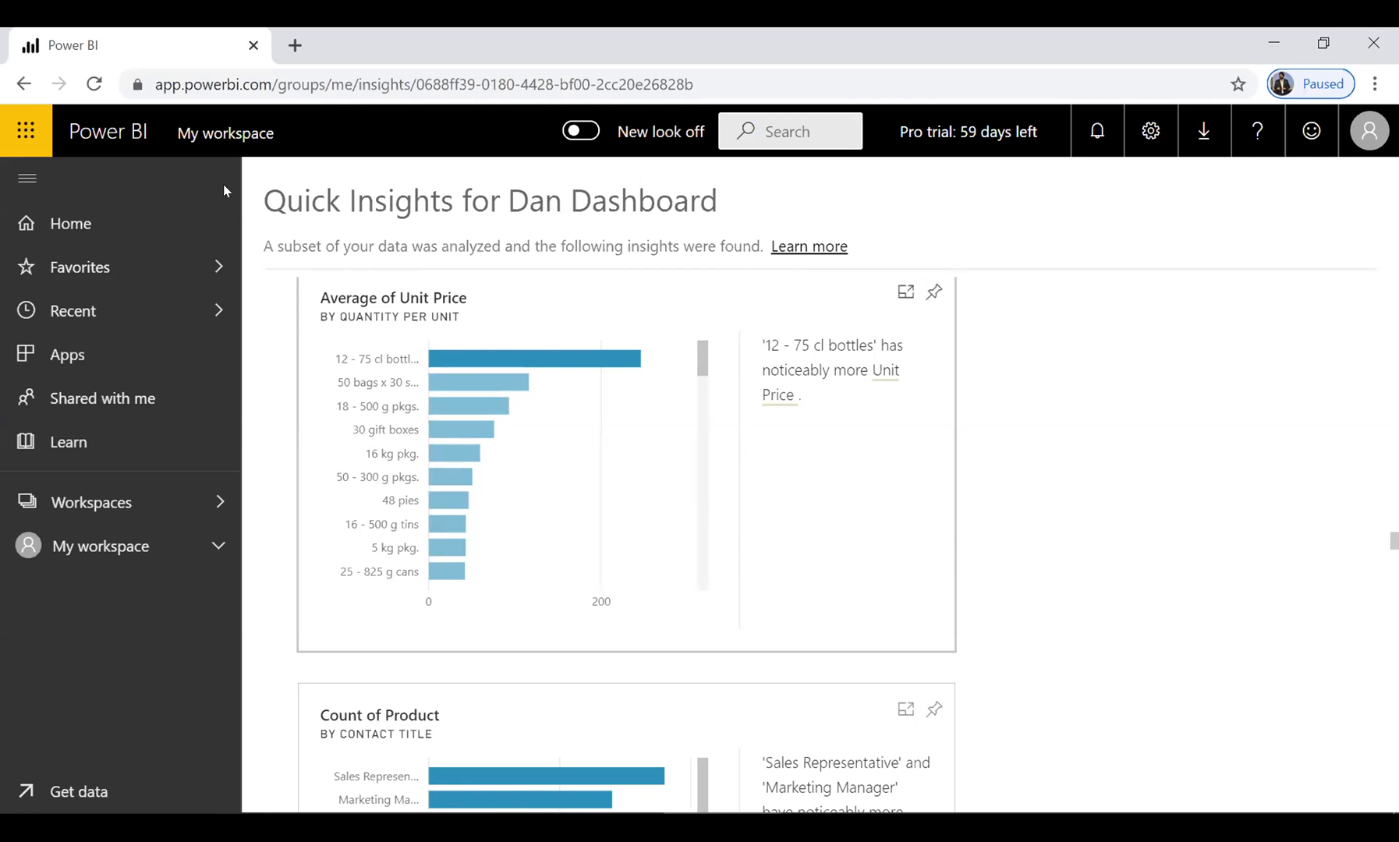
pyautogui.click(24, 83)
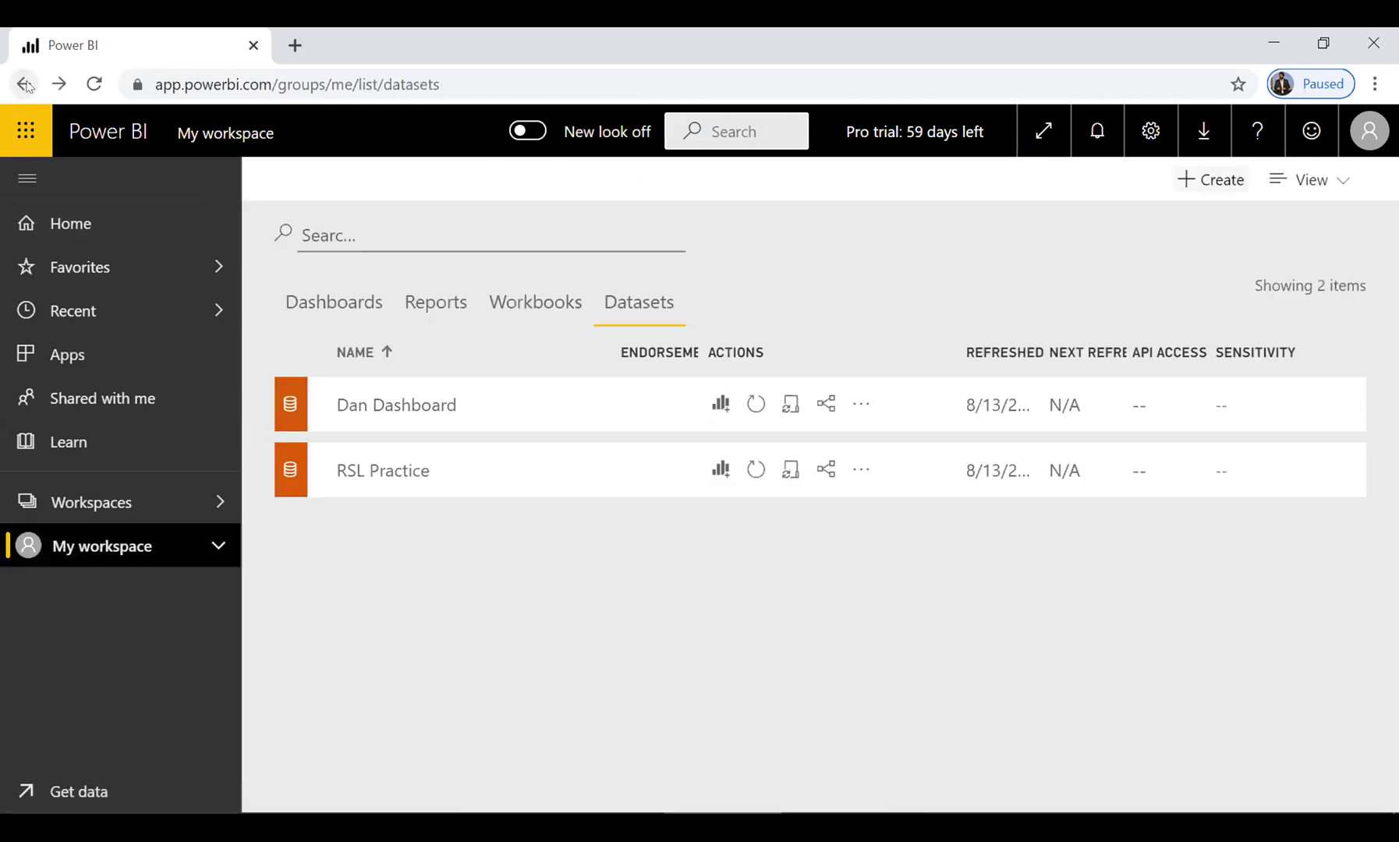
# - Open the settings page of the Dan Dashboard dataset
pyautogui.click(856, 404)
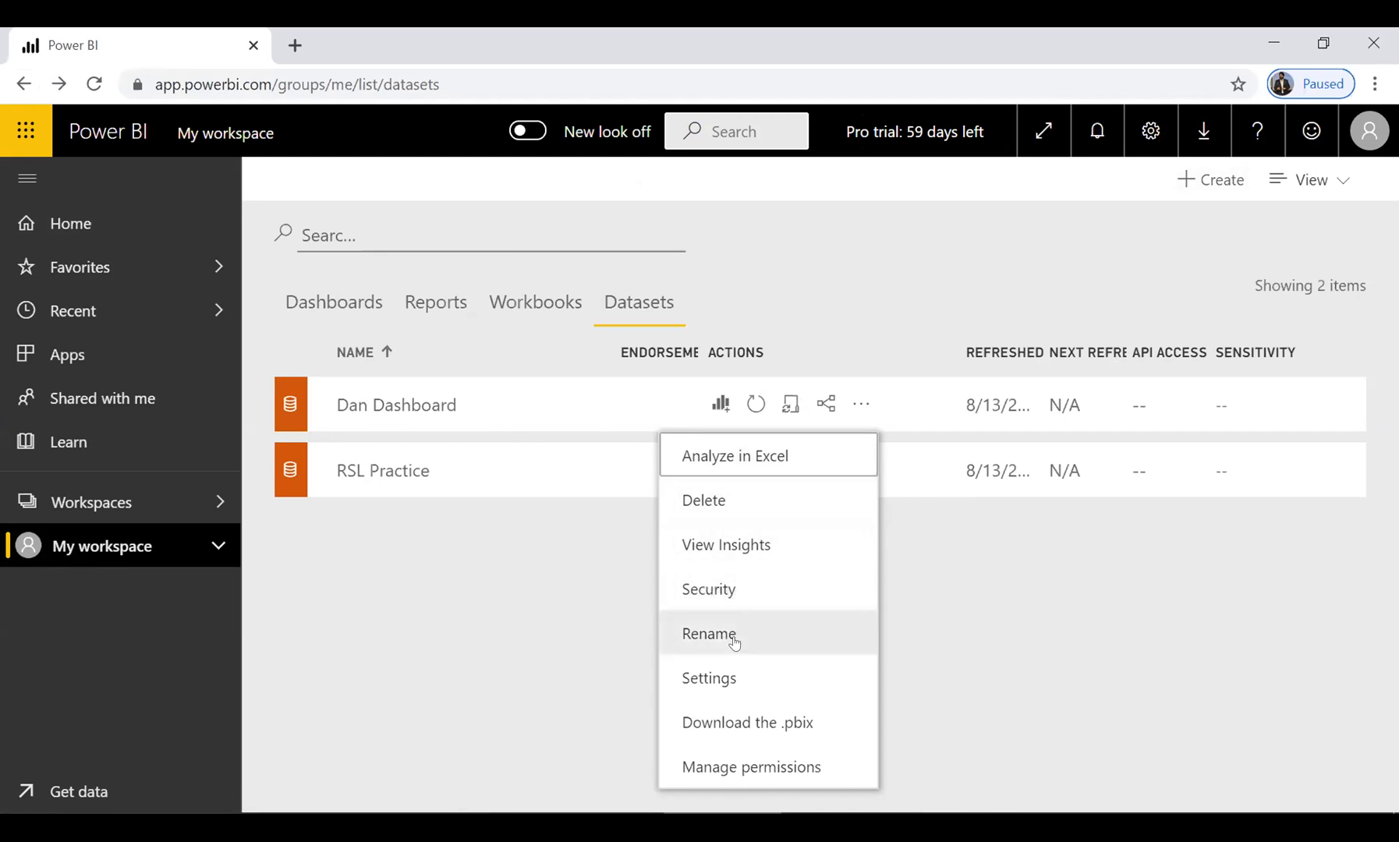
pyautogui.click(733, 680)
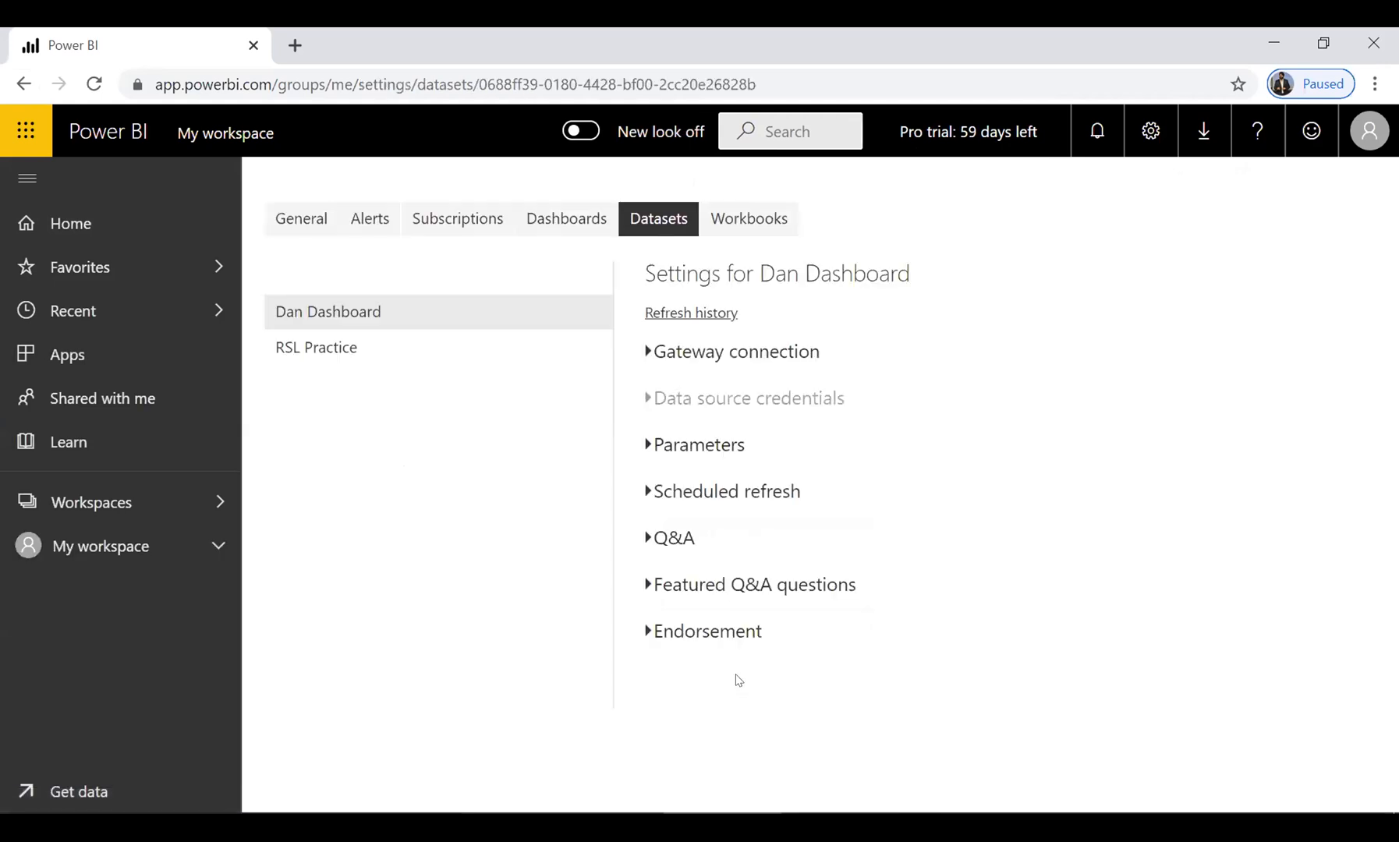
pyautogui.press('super')
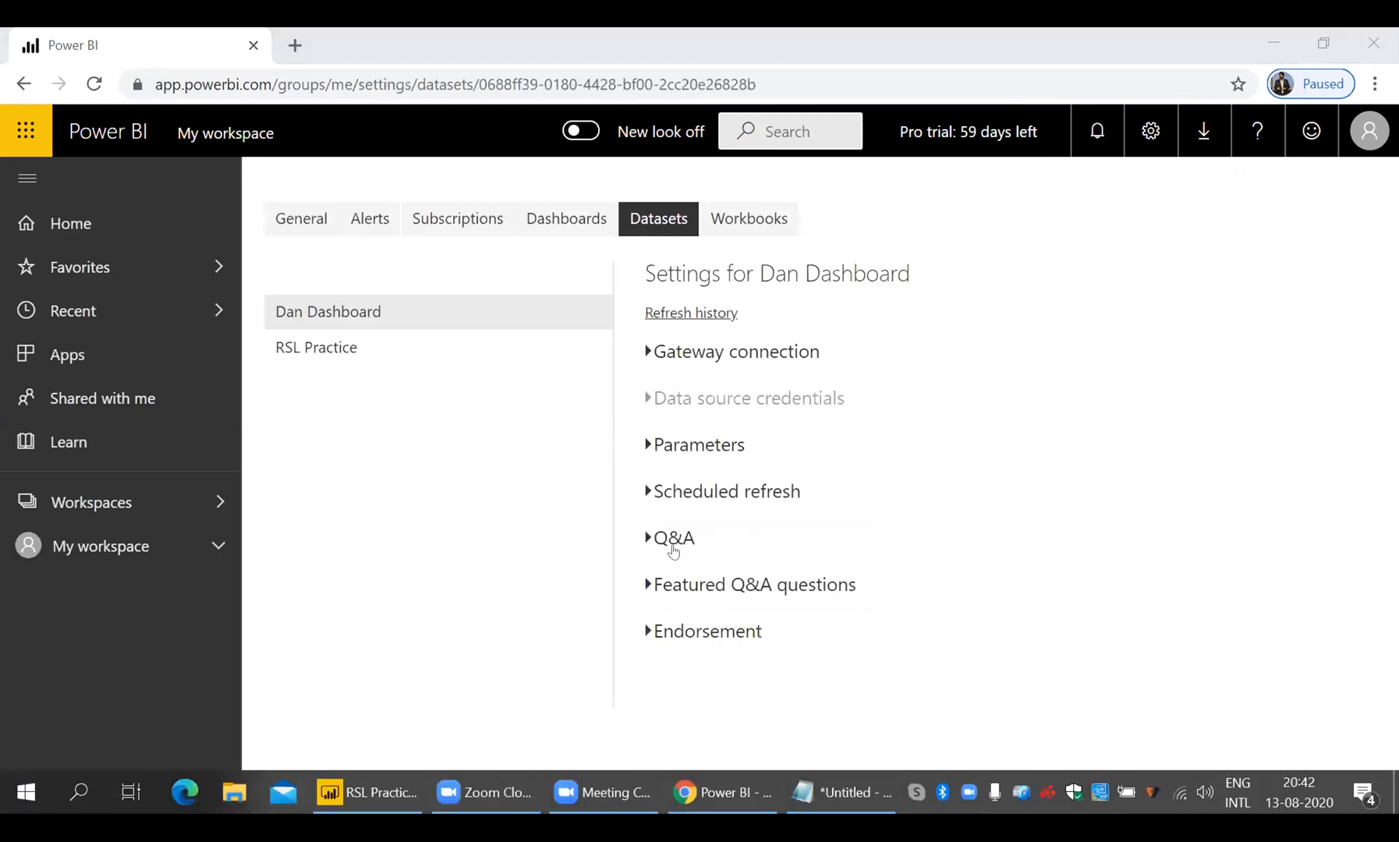
# - Check the Gateway connection and Scheduled refresh sections, then open the Windows Start menu
pyautogui.click(641, 353)
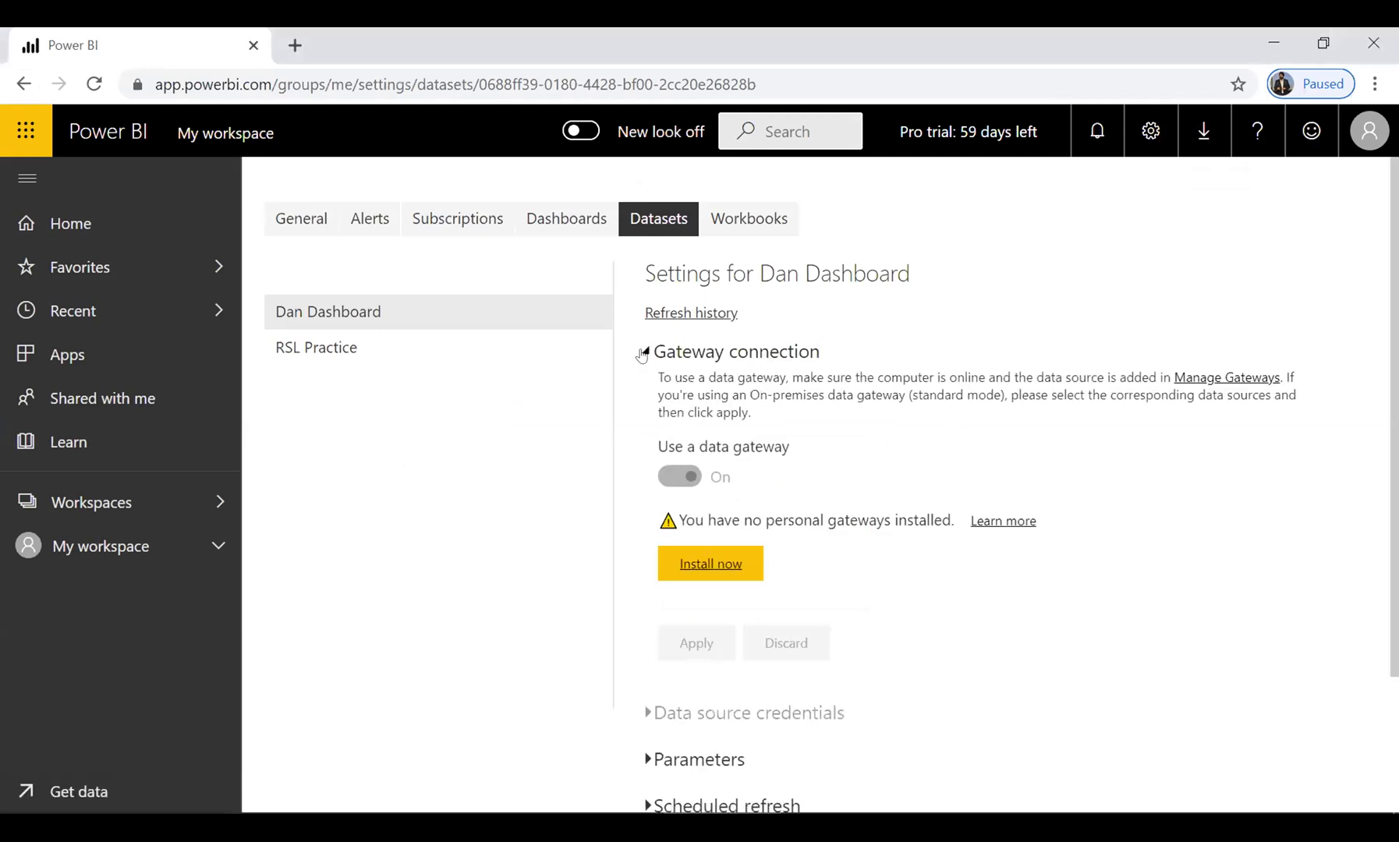
pyautogui.click(641, 353)
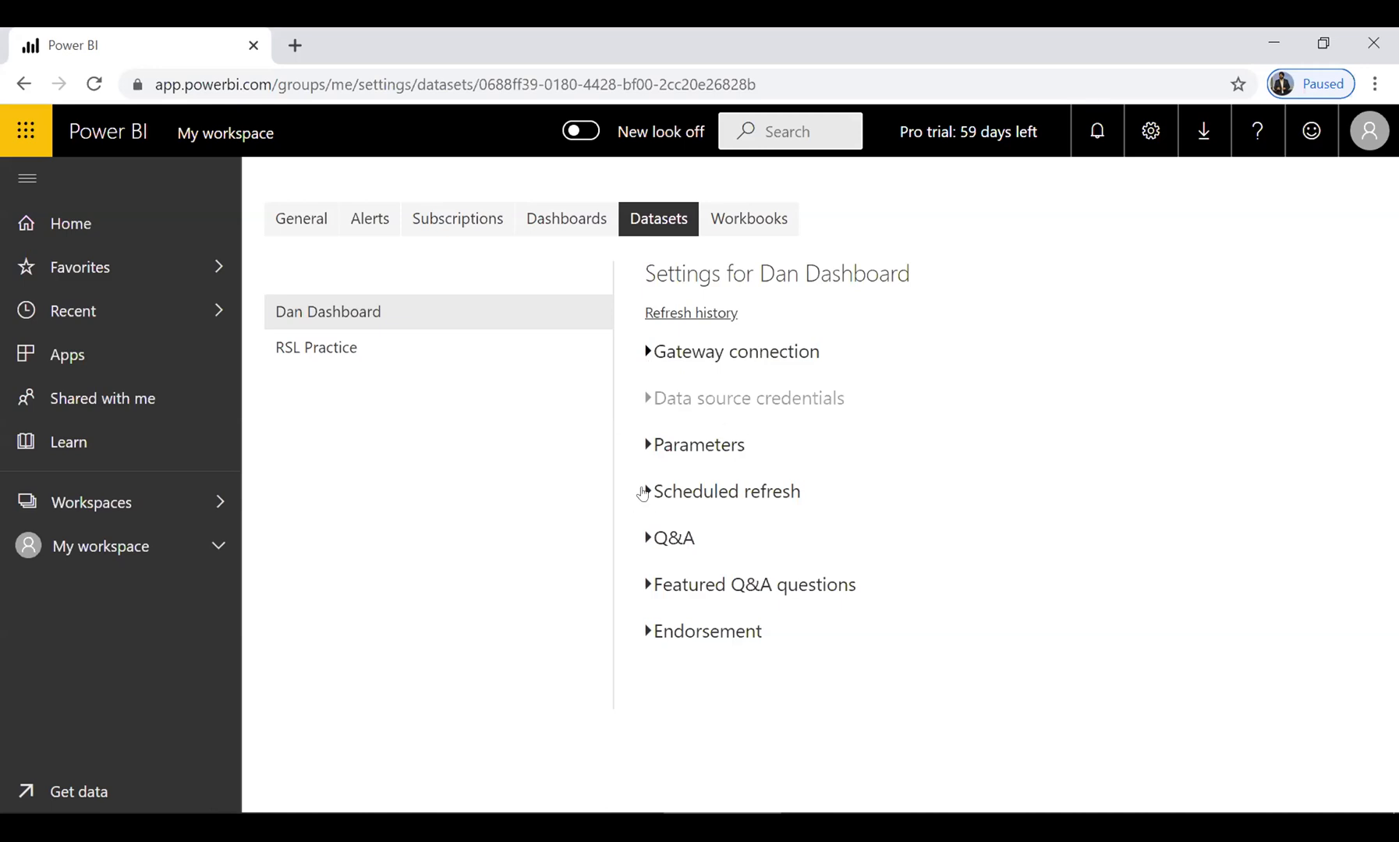
pyautogui.click(648, 491)
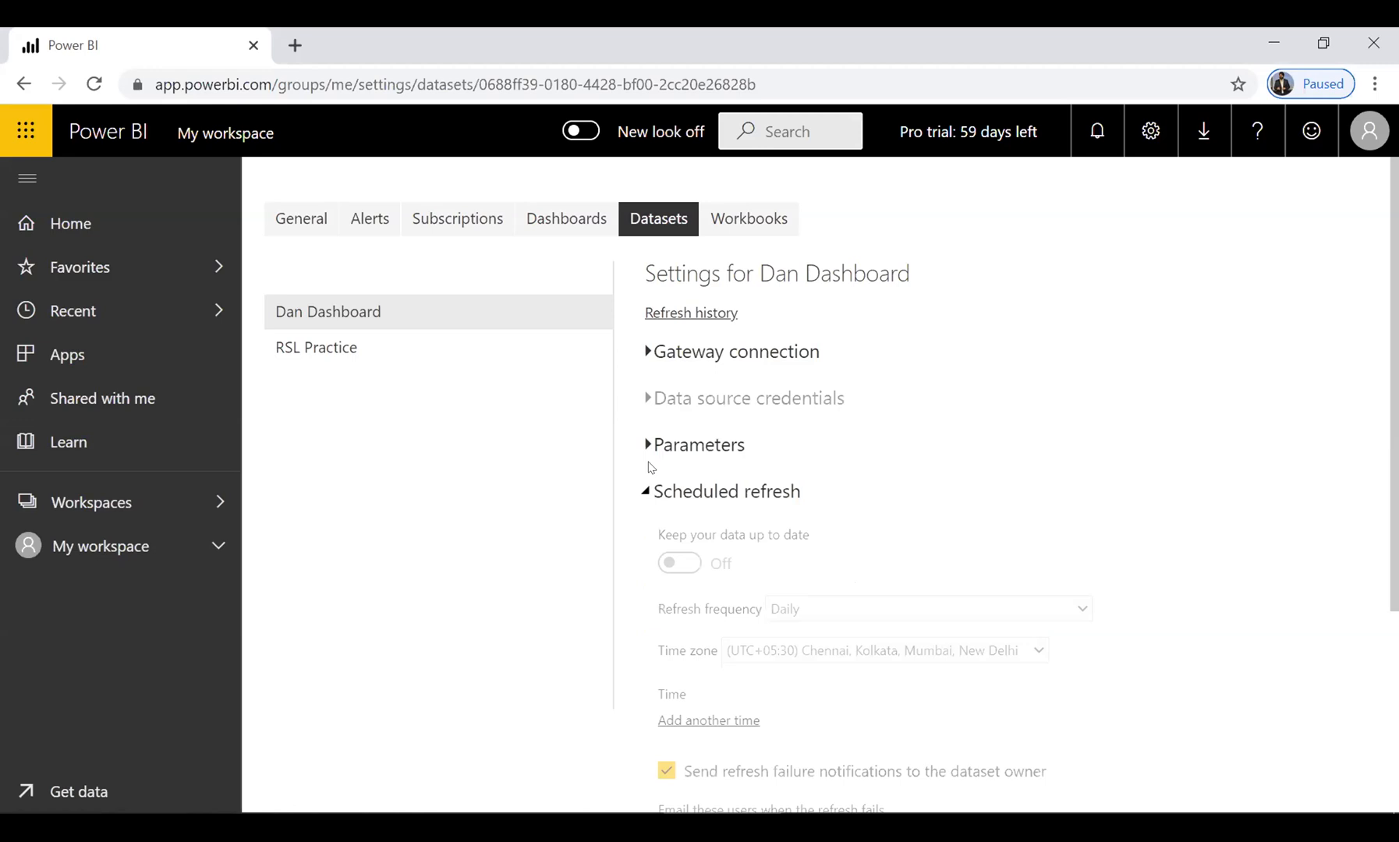
pyautogui.click(649, 475)
pyautogui.click(647, 351)
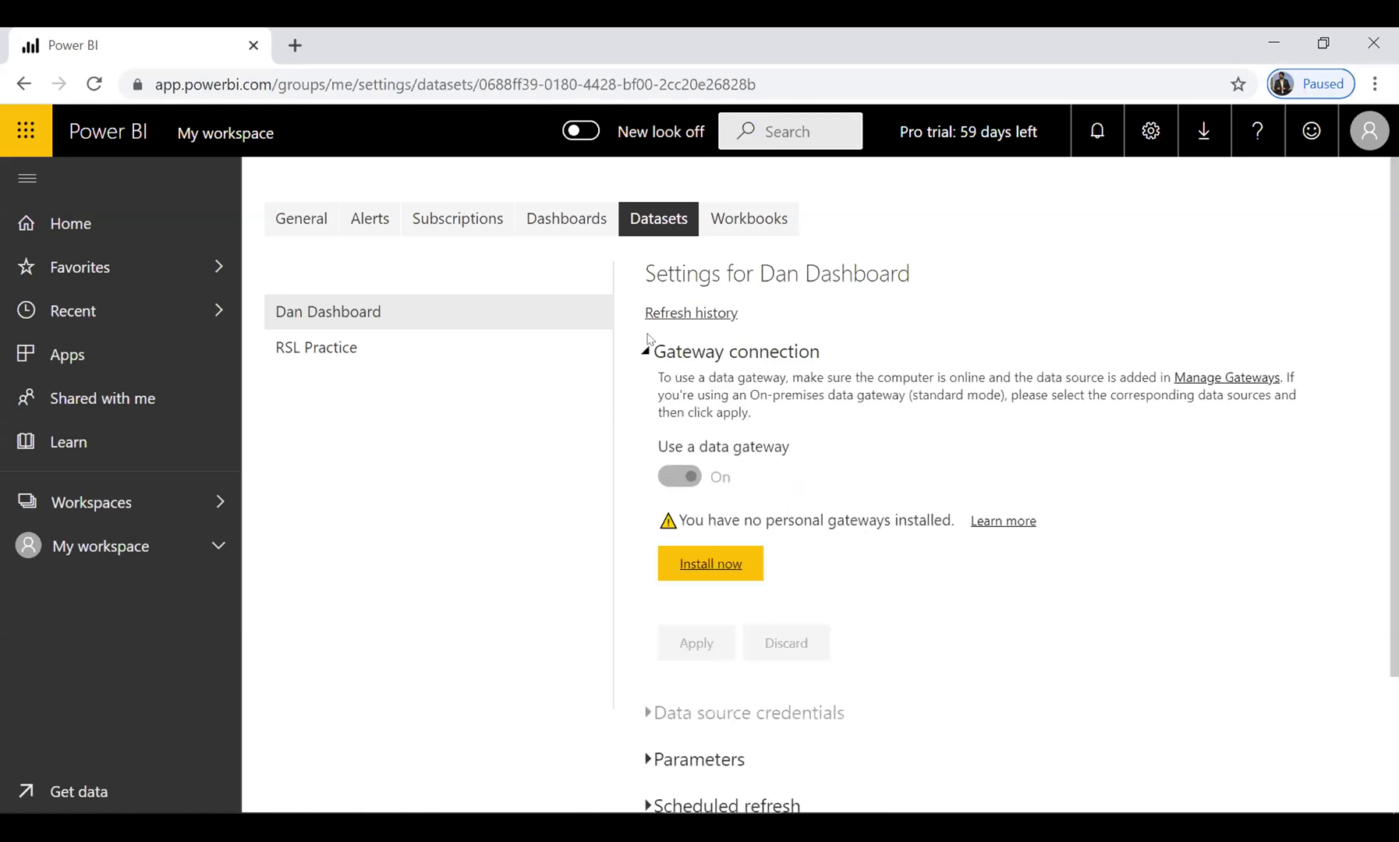
pyautogui.press('super')
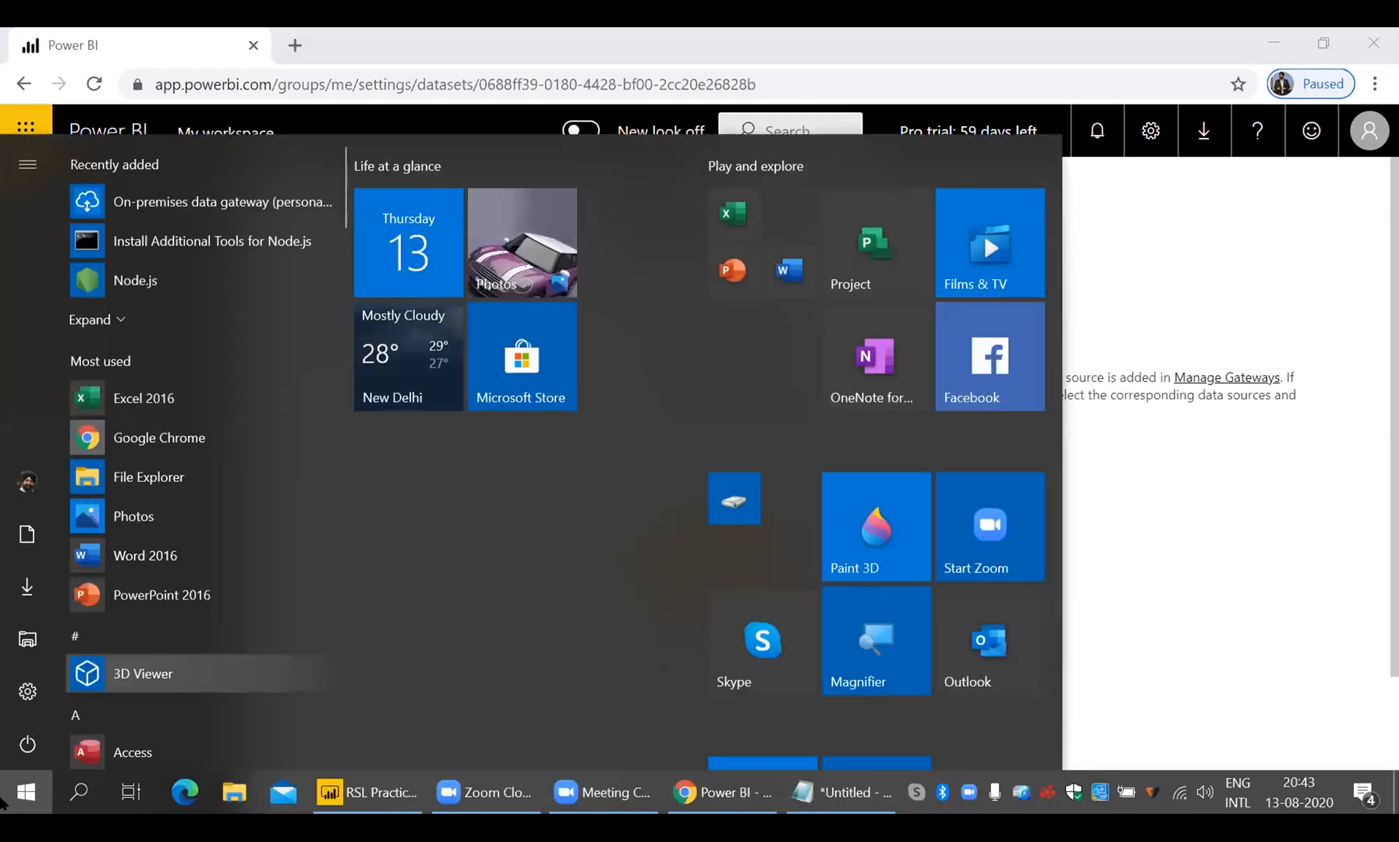
# - Open Windows Settings' installed apps list and scroll to its end
pyautogui.click(27, 691)
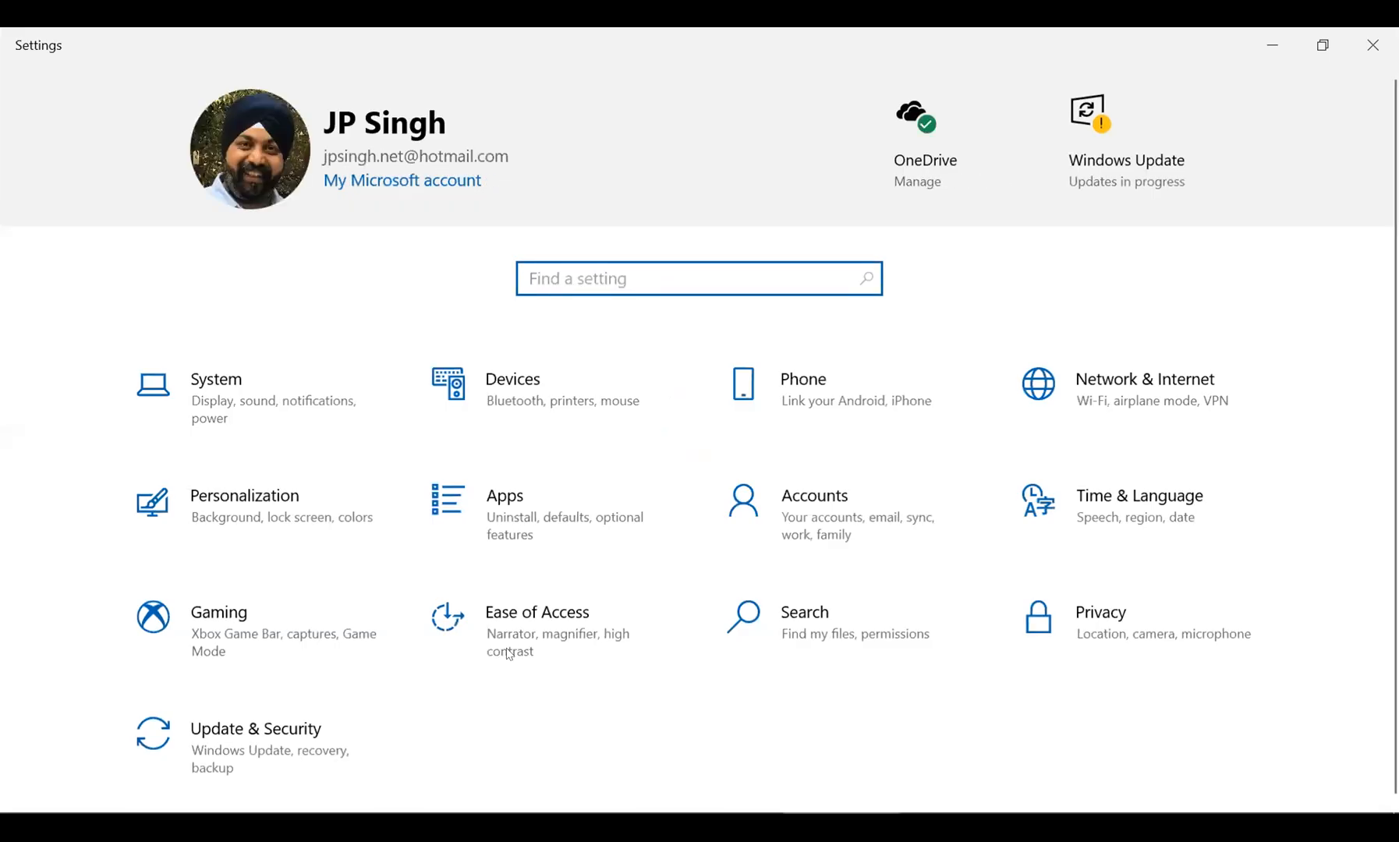
pyautogui.click(531, 525)
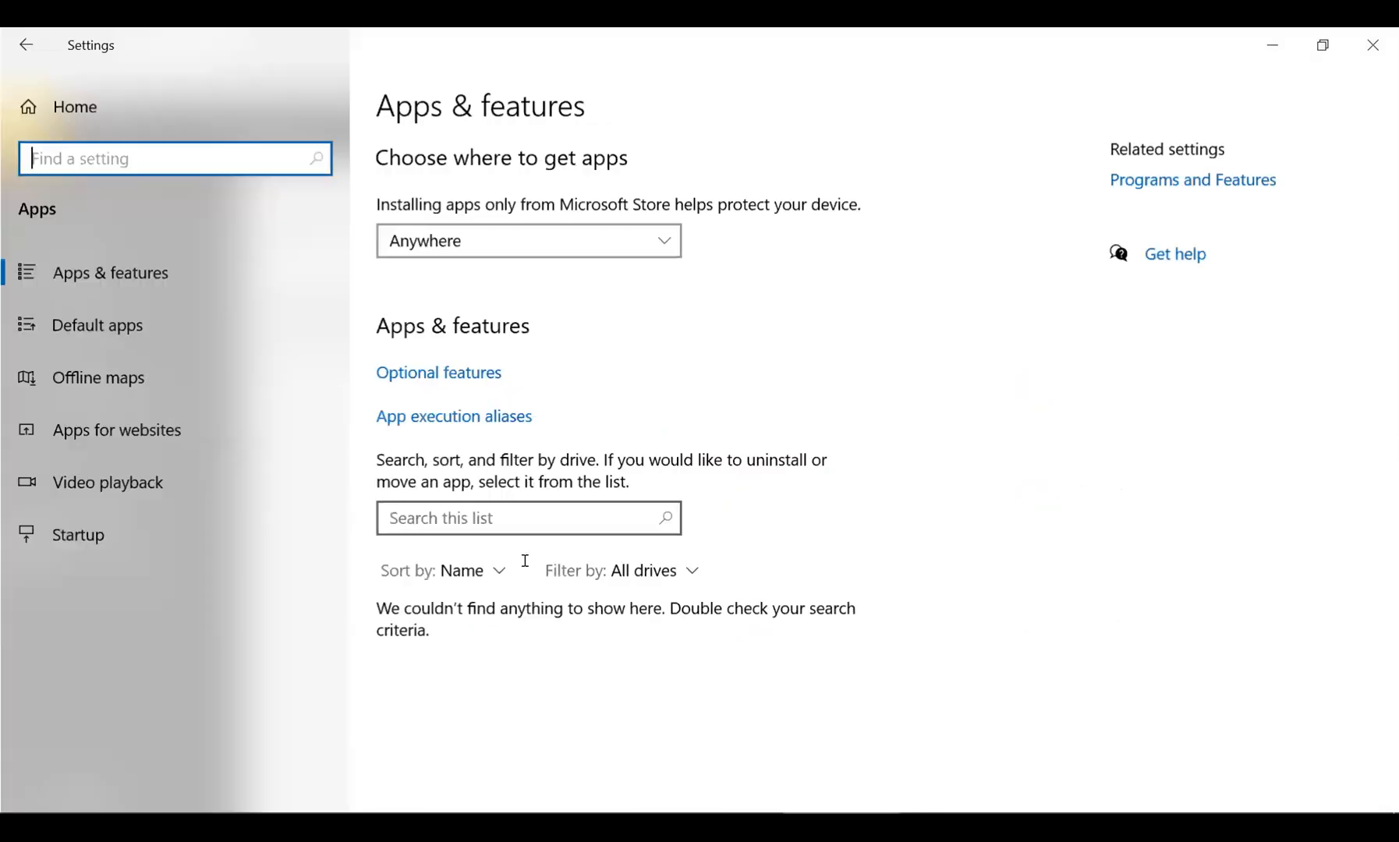
pyautogui.scroll(-4, 609, 581)
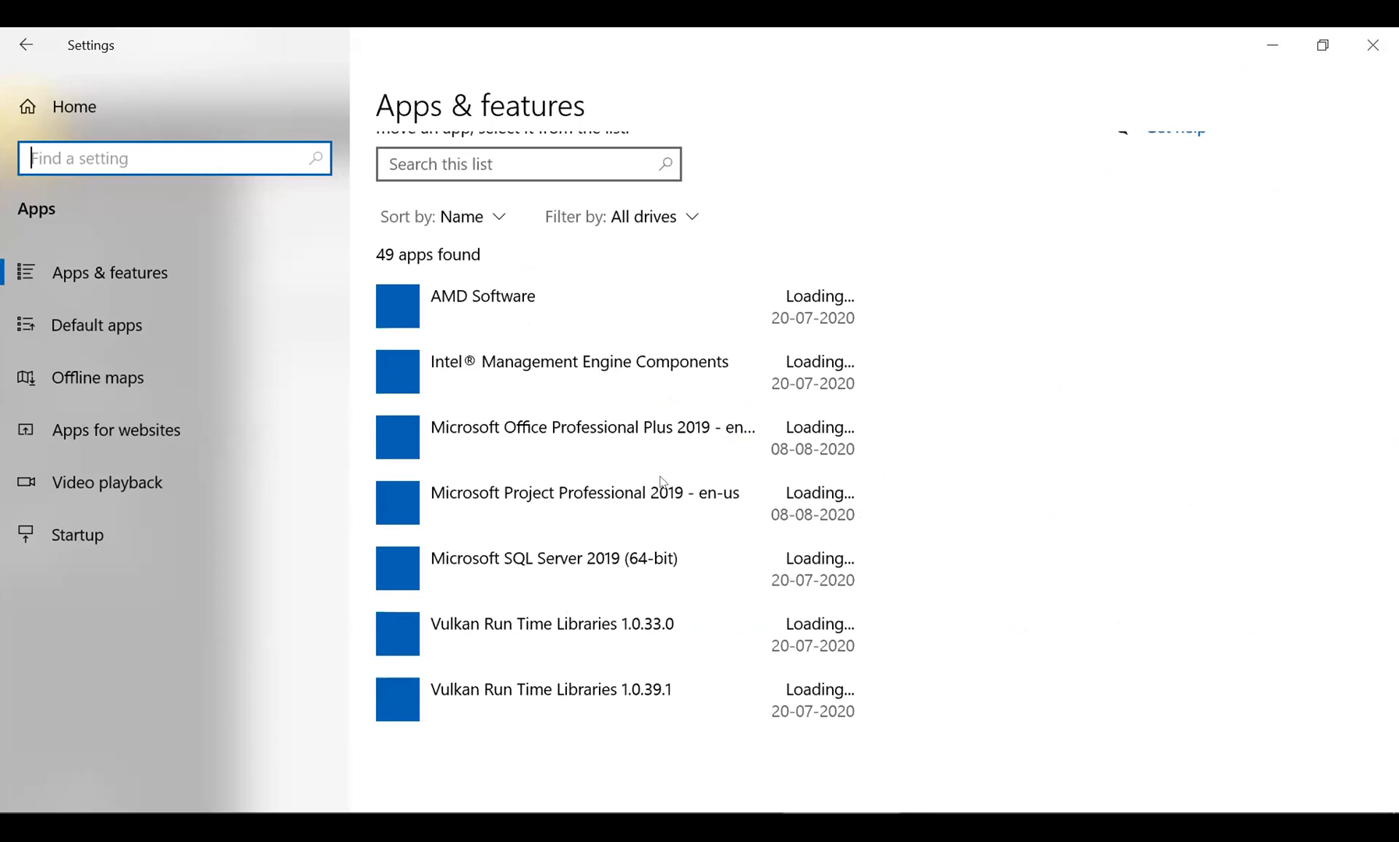
pyautogui.scroll(-10, 660, 482)
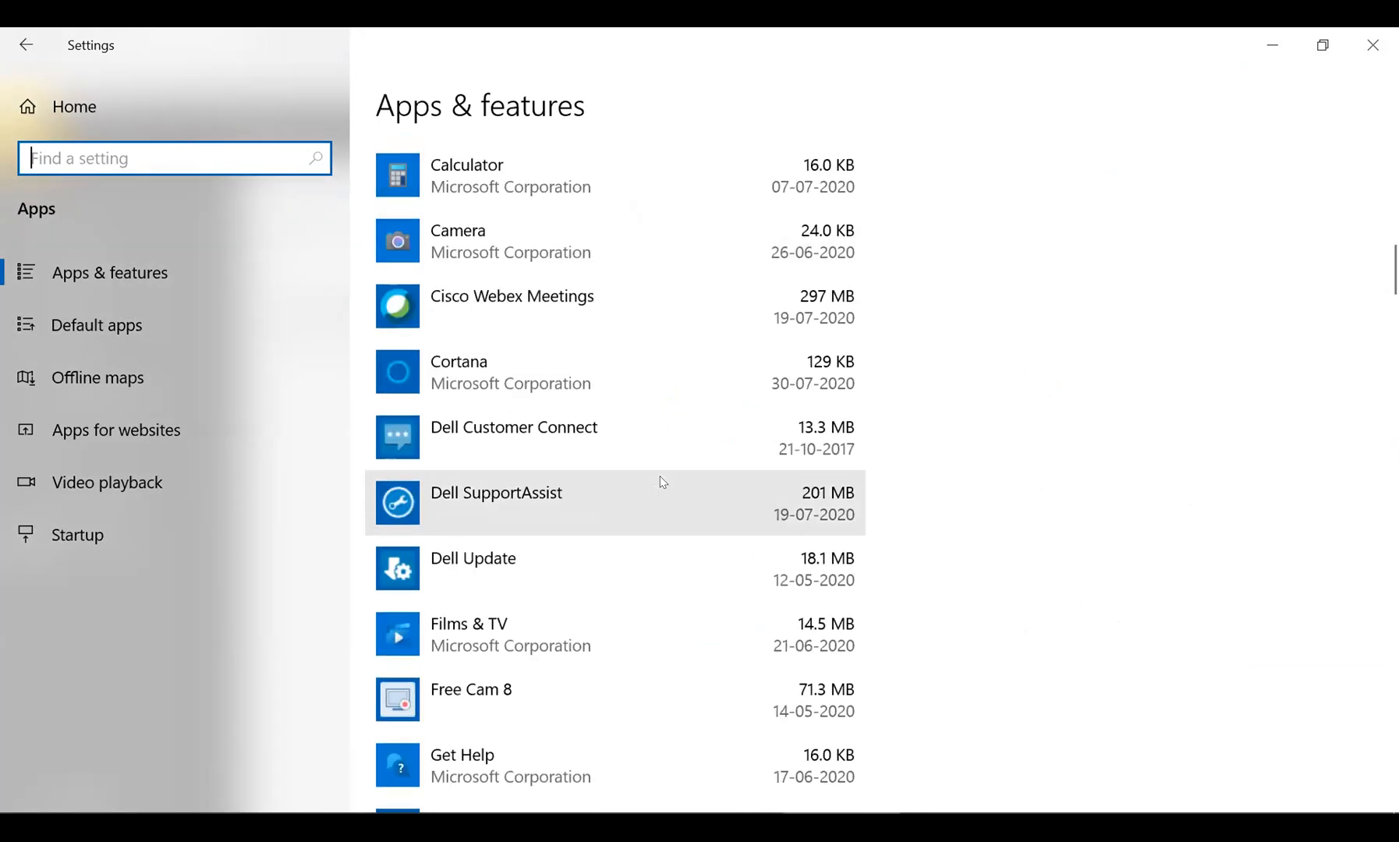
pyautogui.scroll(-5, 660, 481)
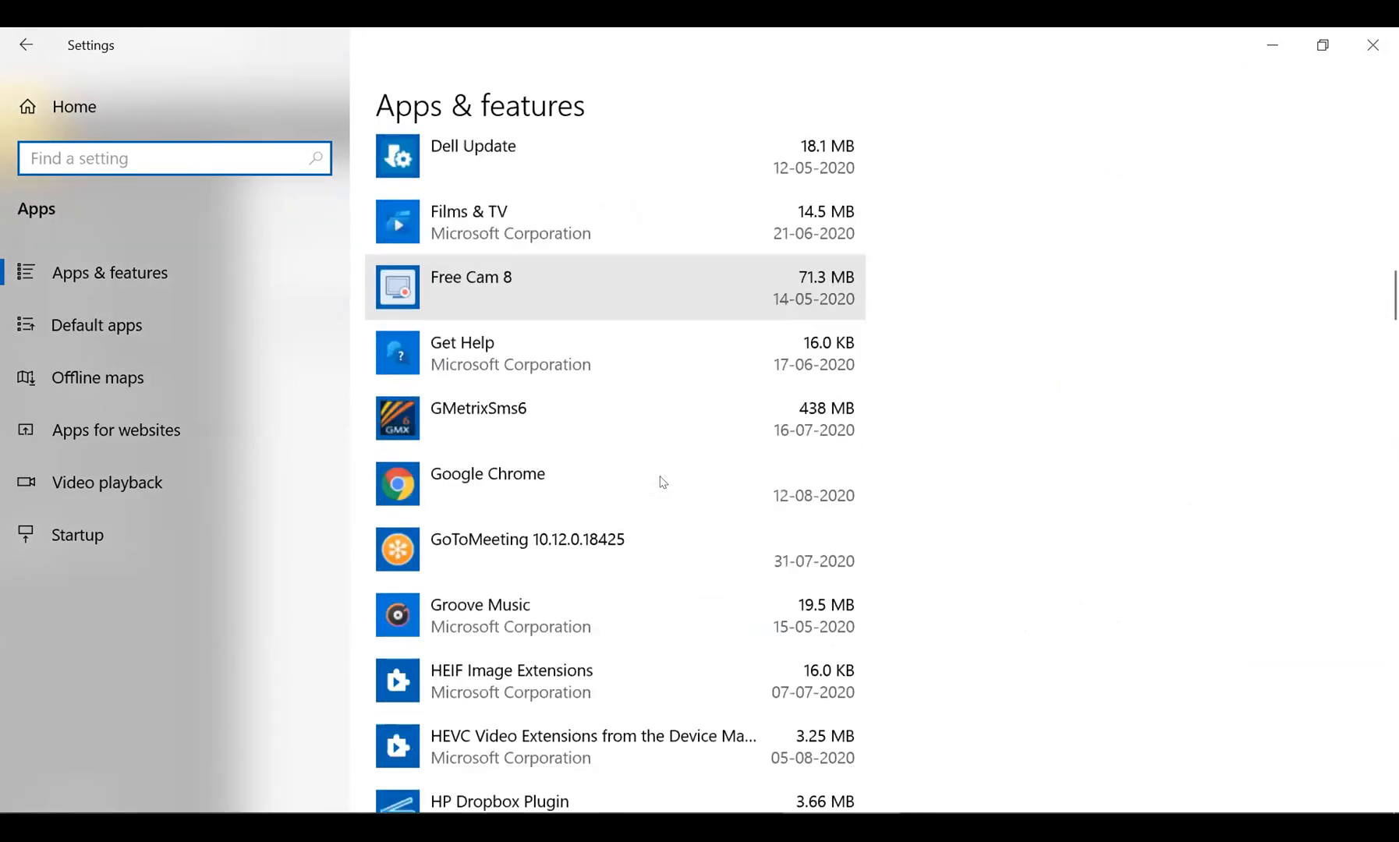
pyautogui.scroll(-10, 661, 481)
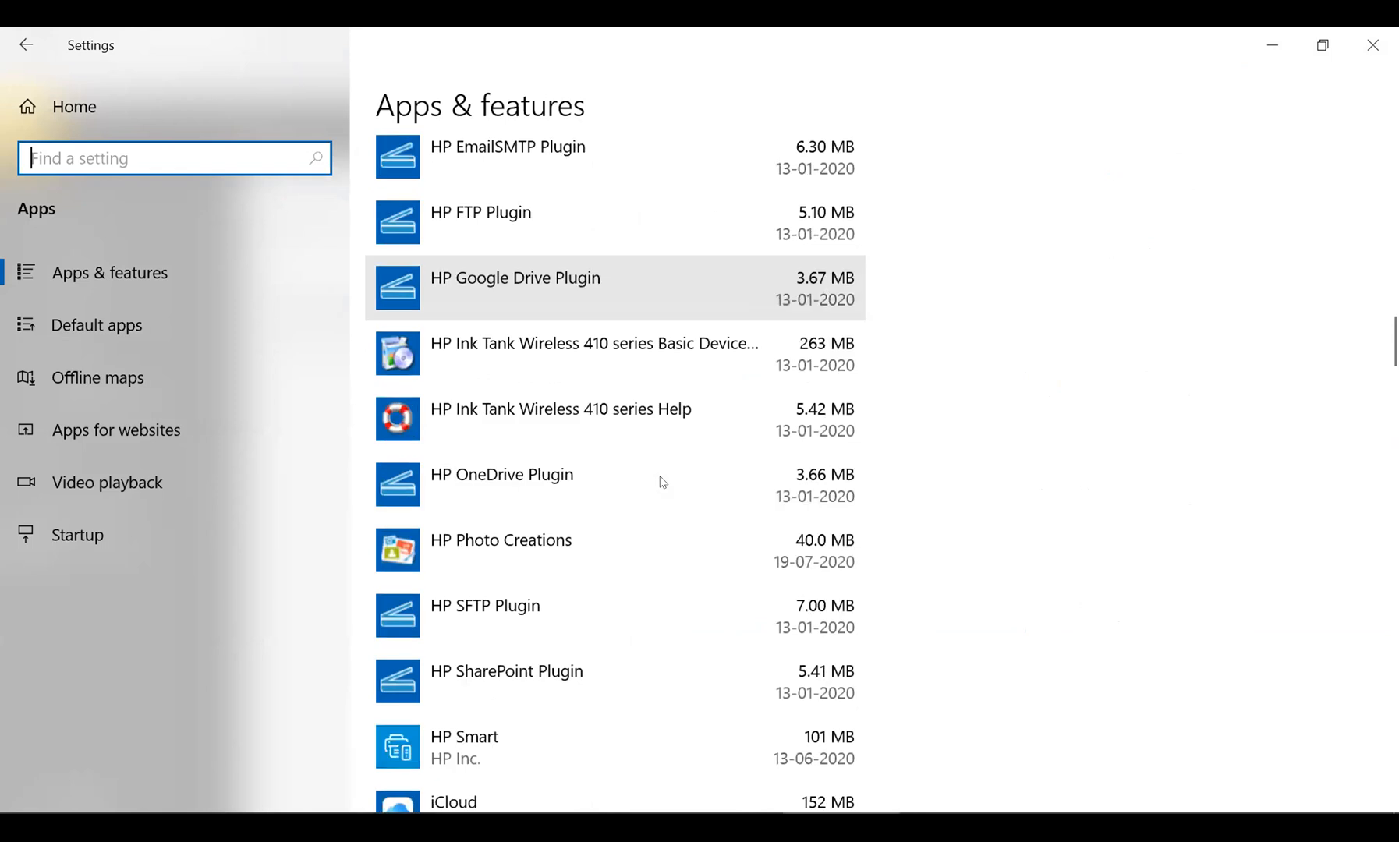
pyautogui.scroll(-2, 661, 481)
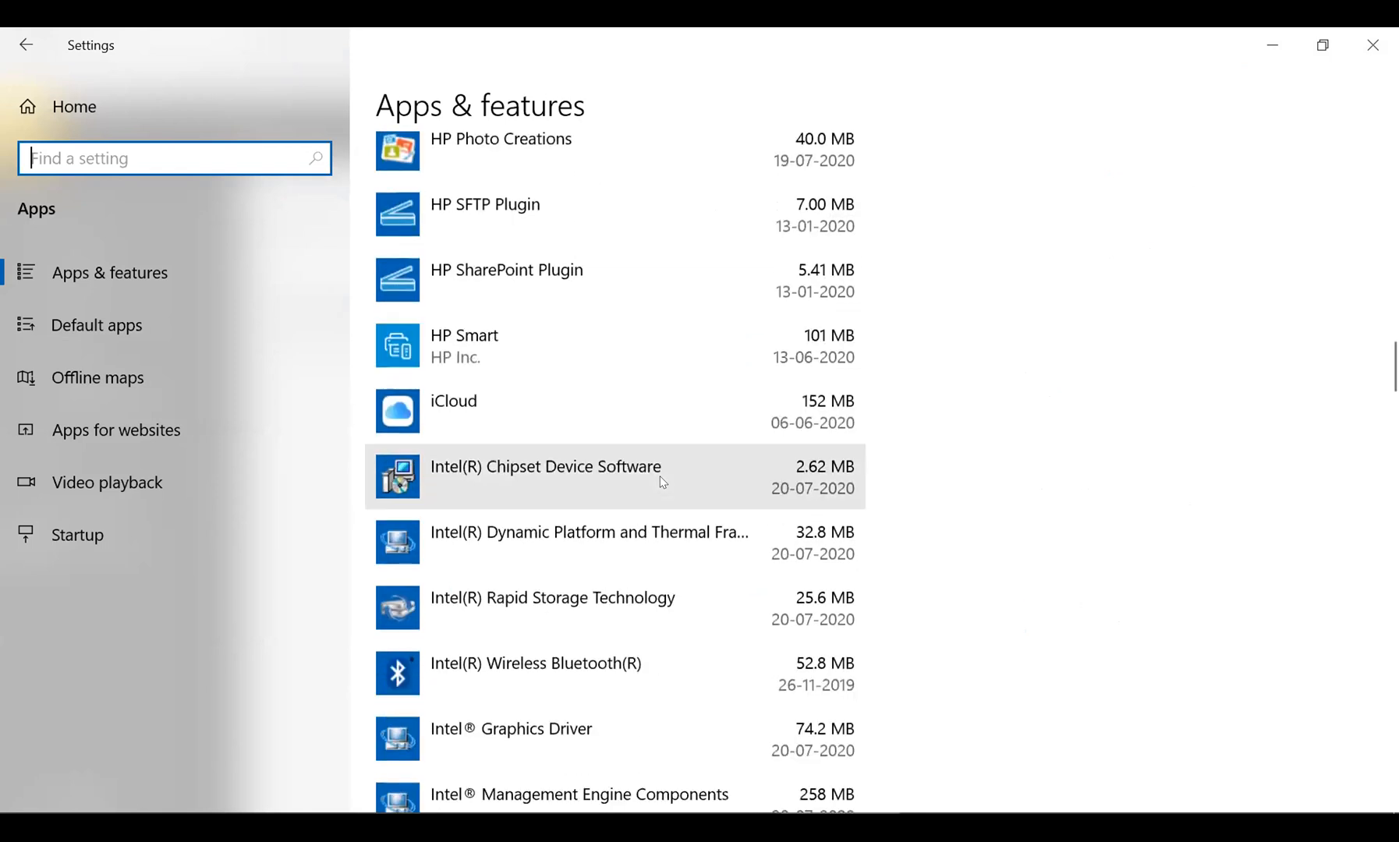
pyautogui.scroll(-10, 660, 482)
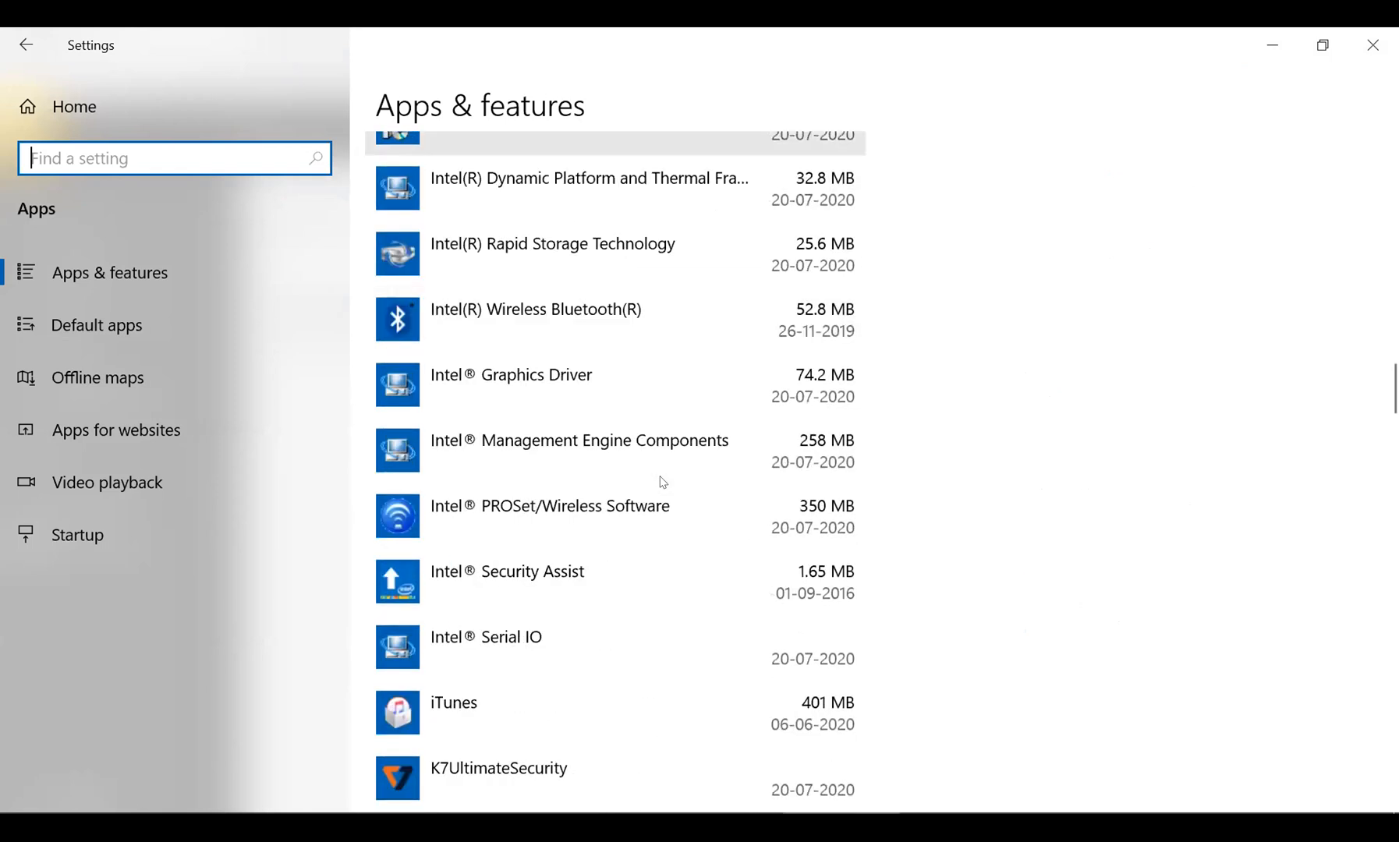
pyautogui.scroll(-4, 660, 481)
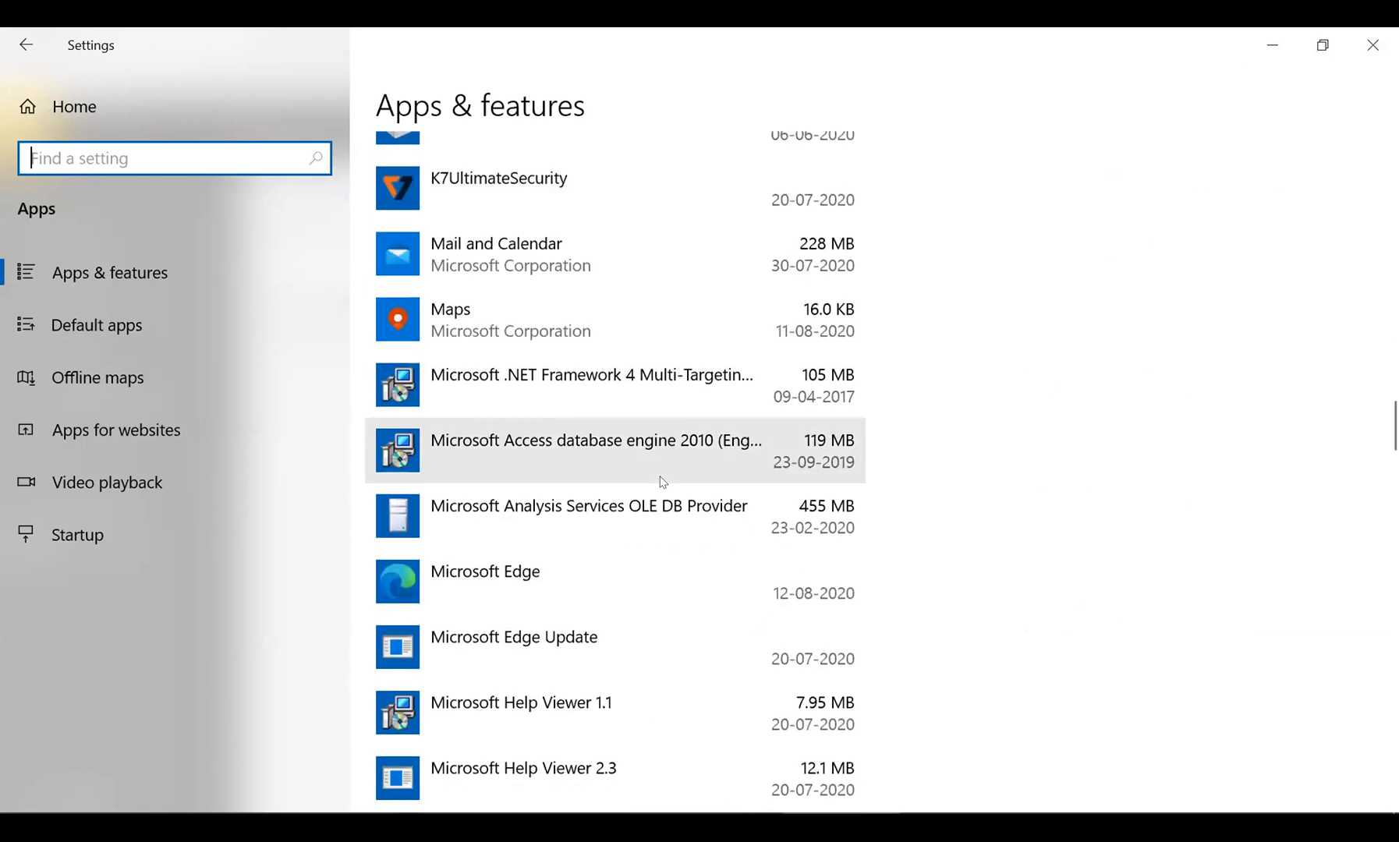
pyautogui.scroll(-8, 661, 482)
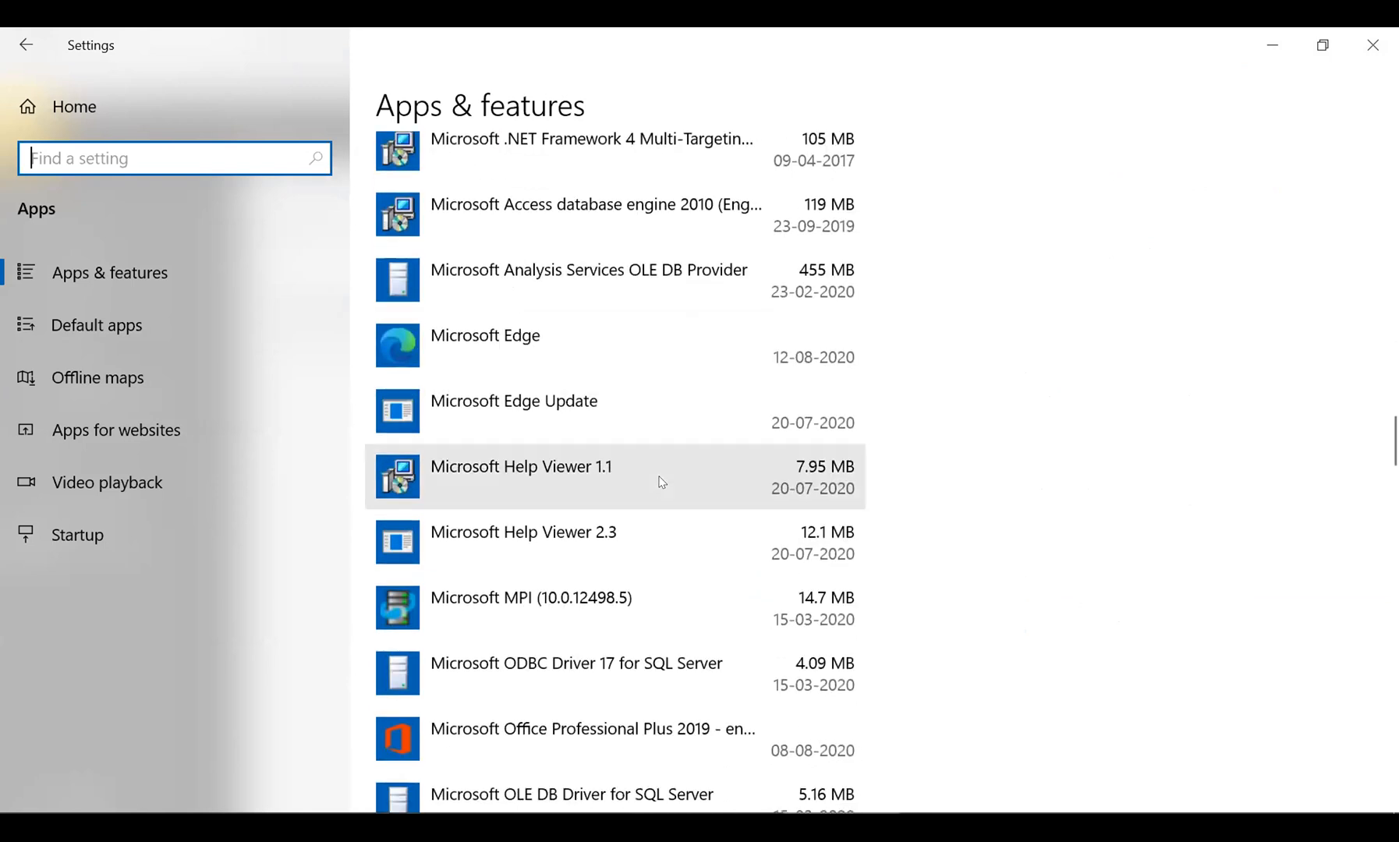
pyautogui.scroll(-6, 661, 481)
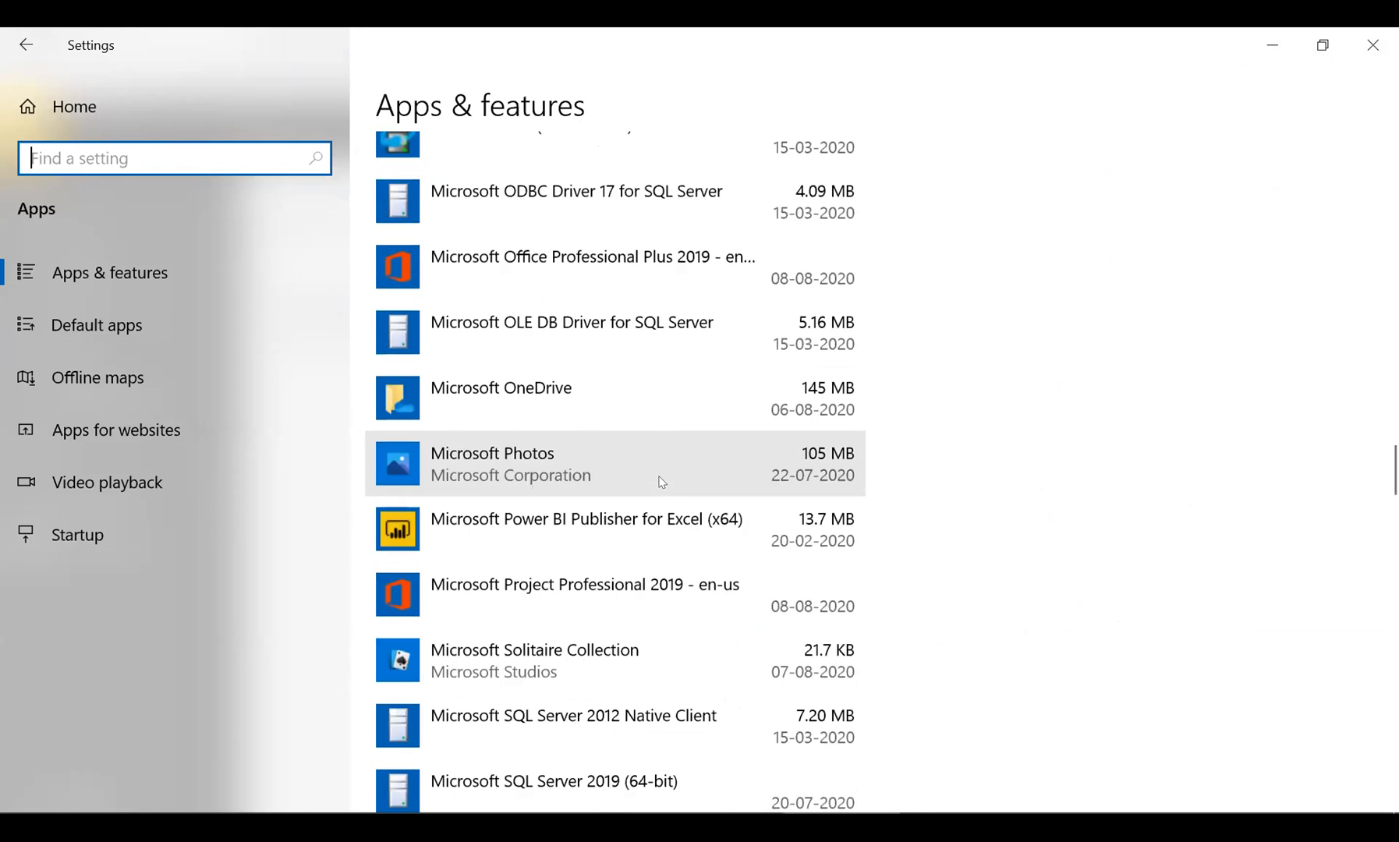
pyautogui.scroll(-6, 661, 481)
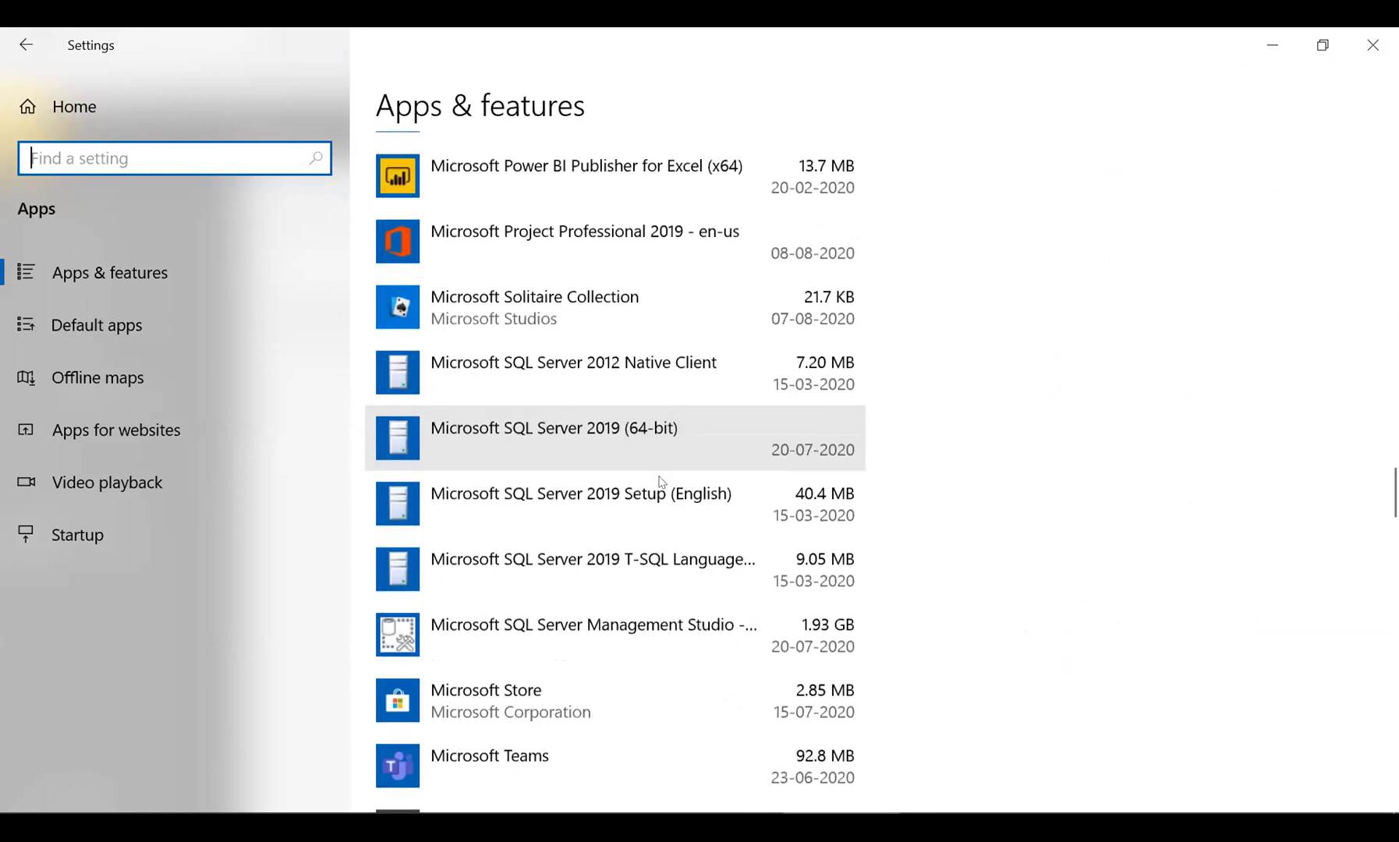
pyautogui.scroll(-4, 661, 481)
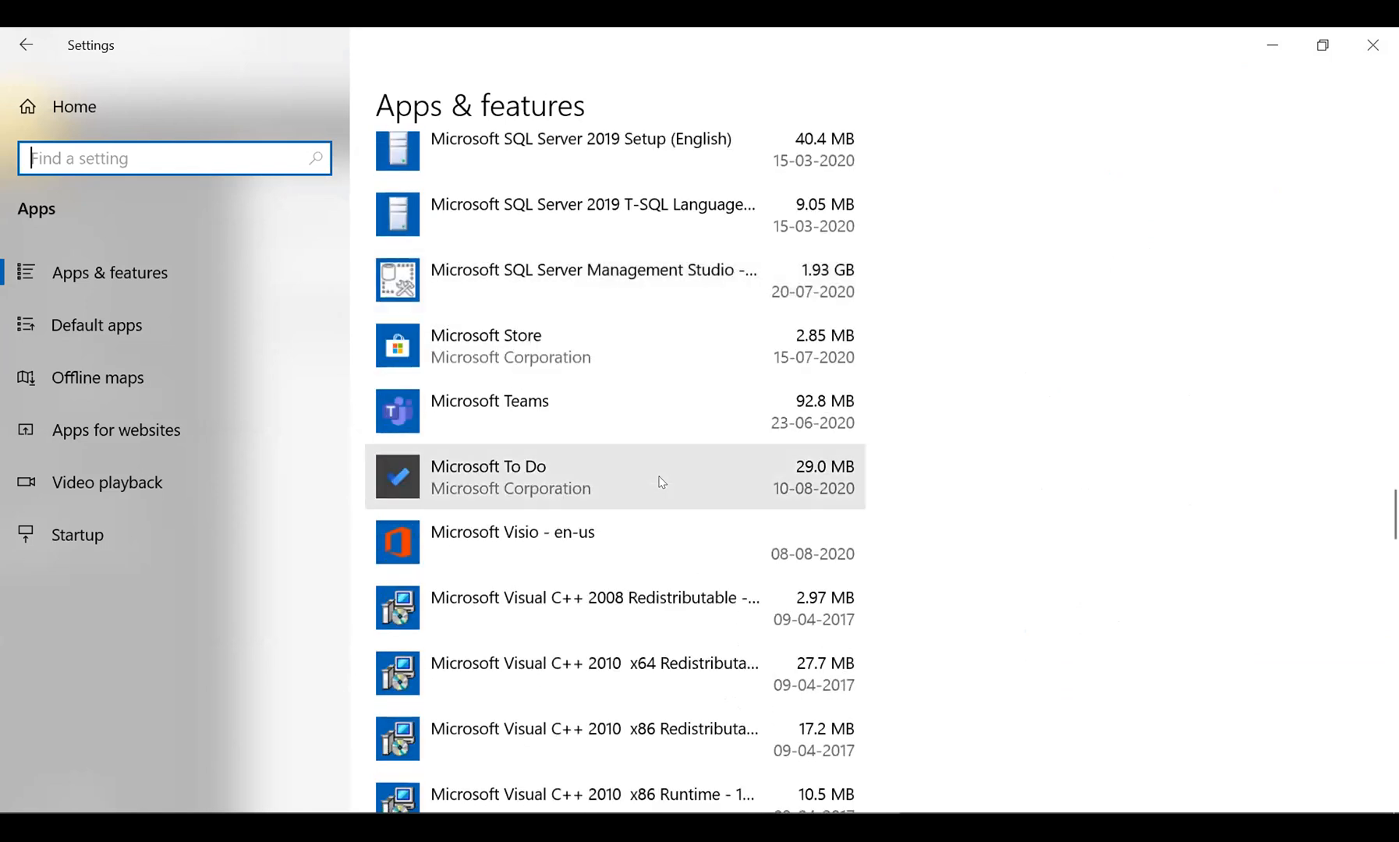
pyautogui.scroll(-14, 661, 481)
pyautogui.scroll(-8, 660, 481)
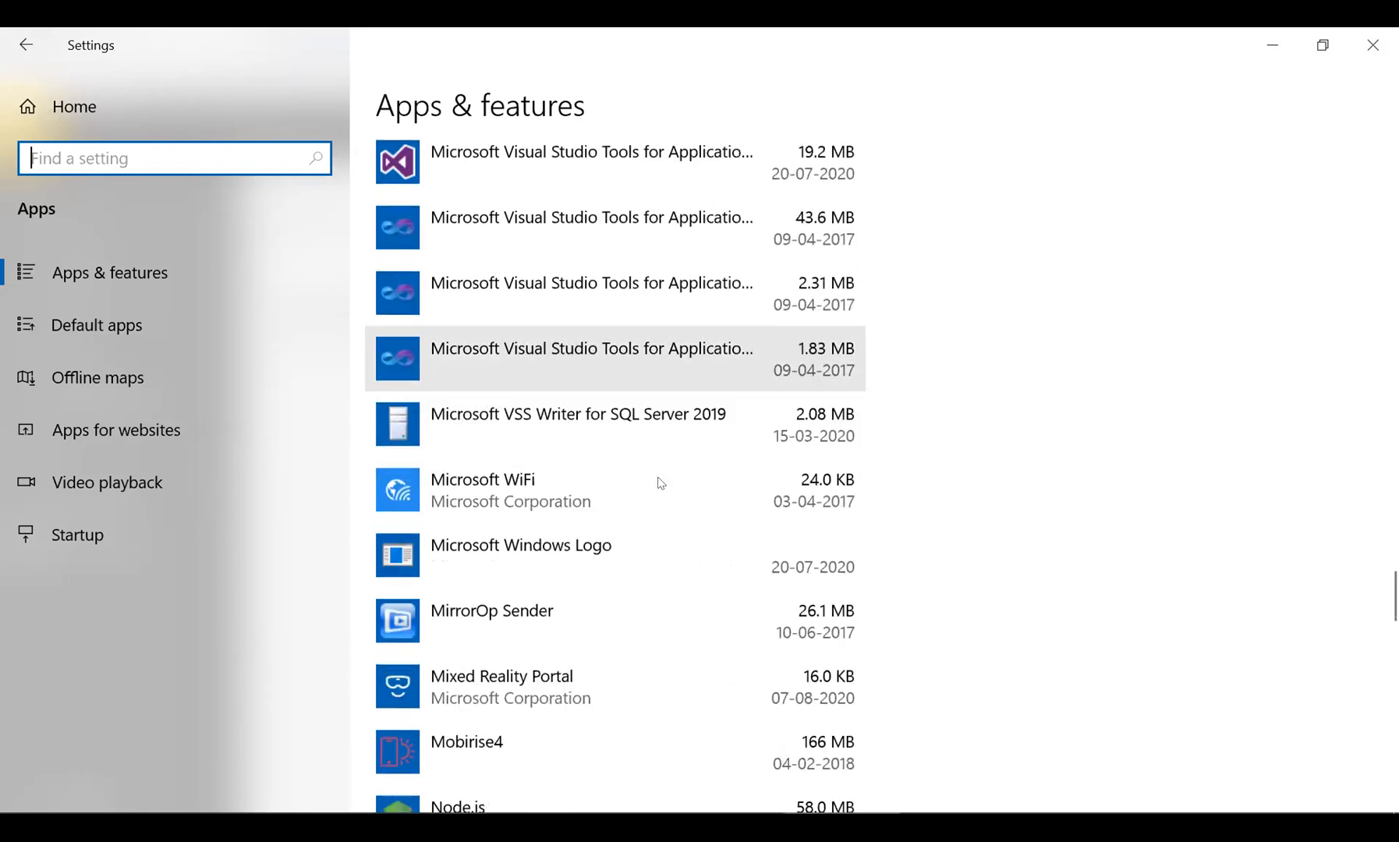
pyautogui.scroll(-6, 660, 481)
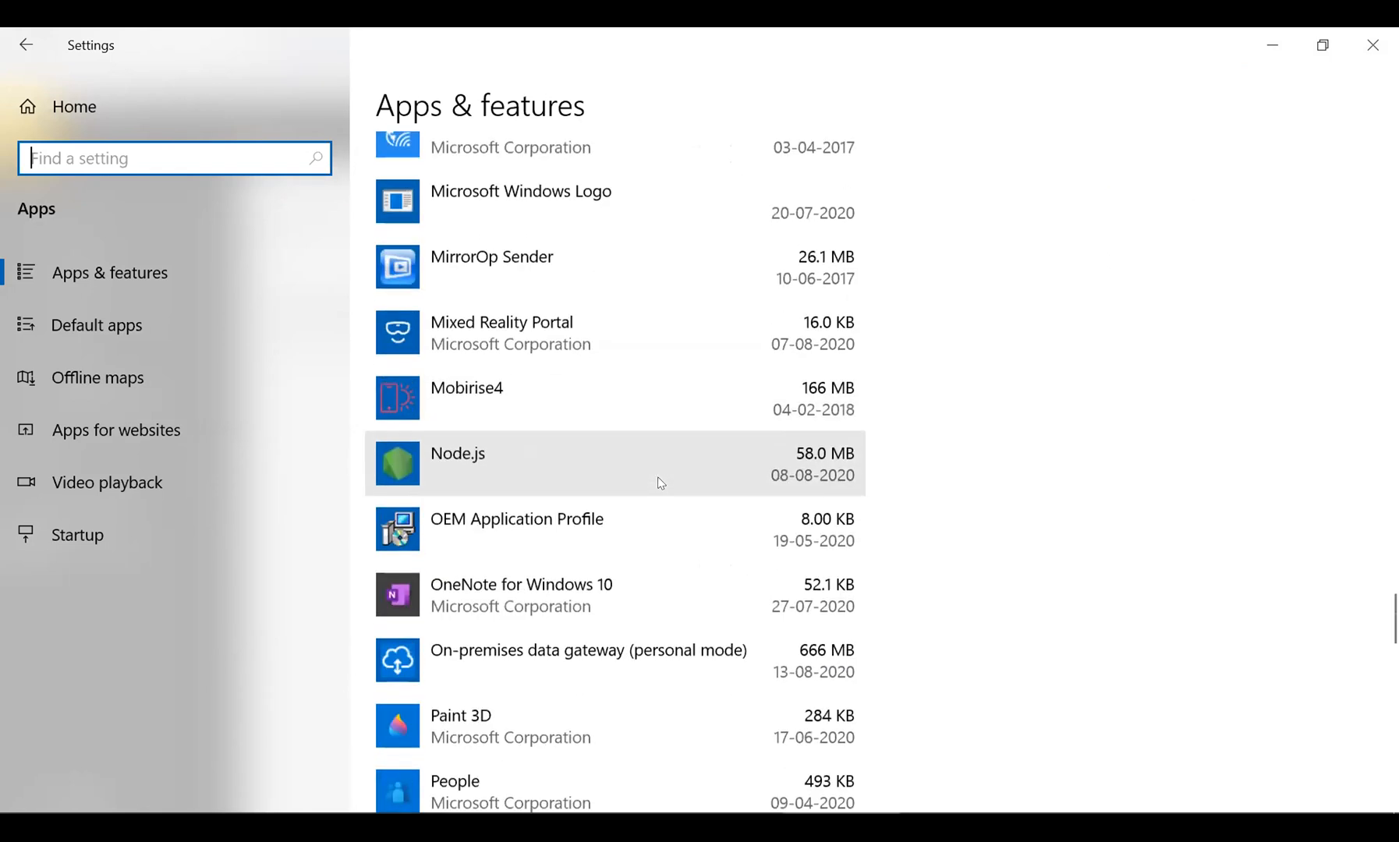
pyautogui.scroll(-6, 657, 476)
pyautogui.scroll(-10, 658, 478)
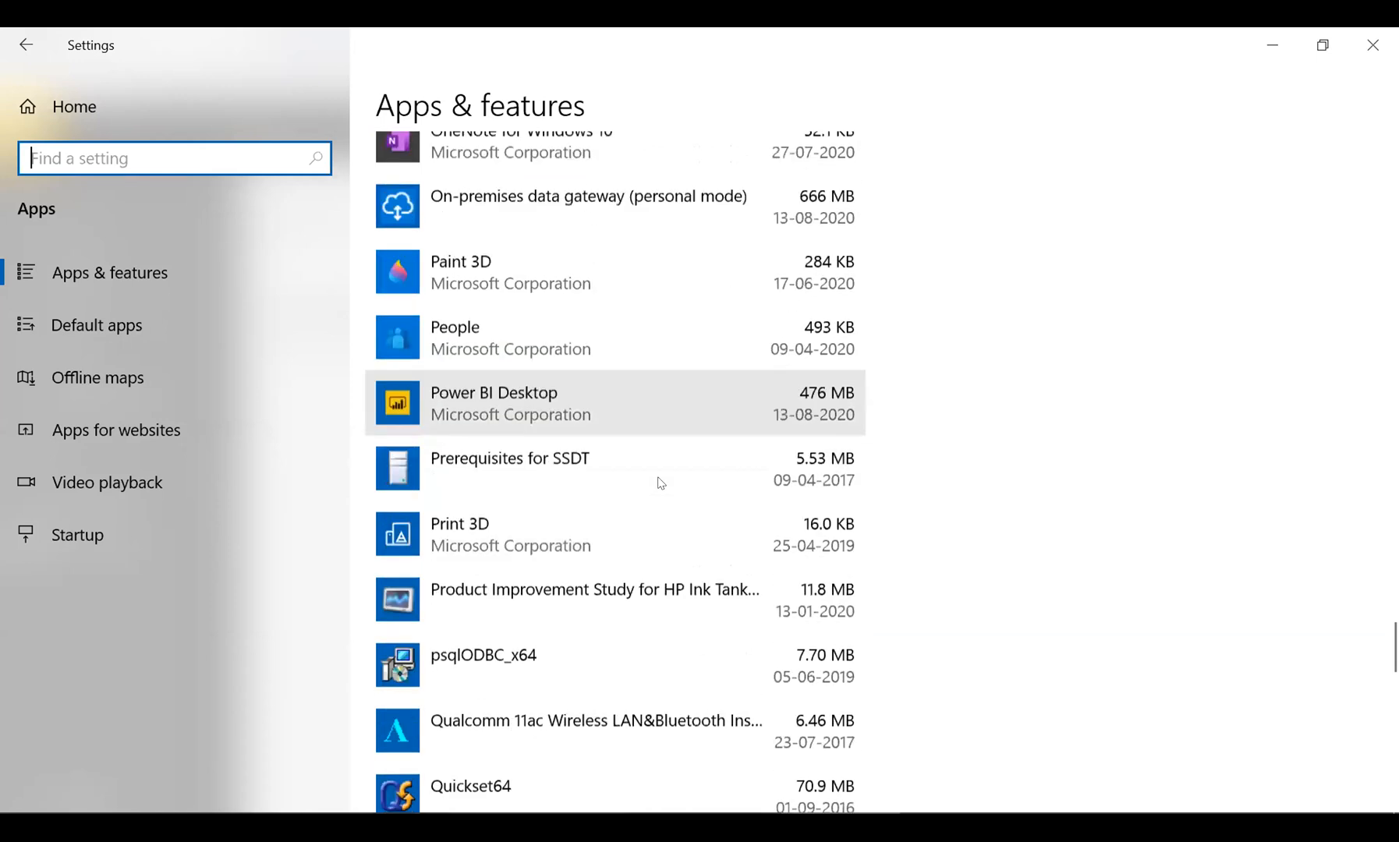
pyautogui.scroll(-10, 657, 482)
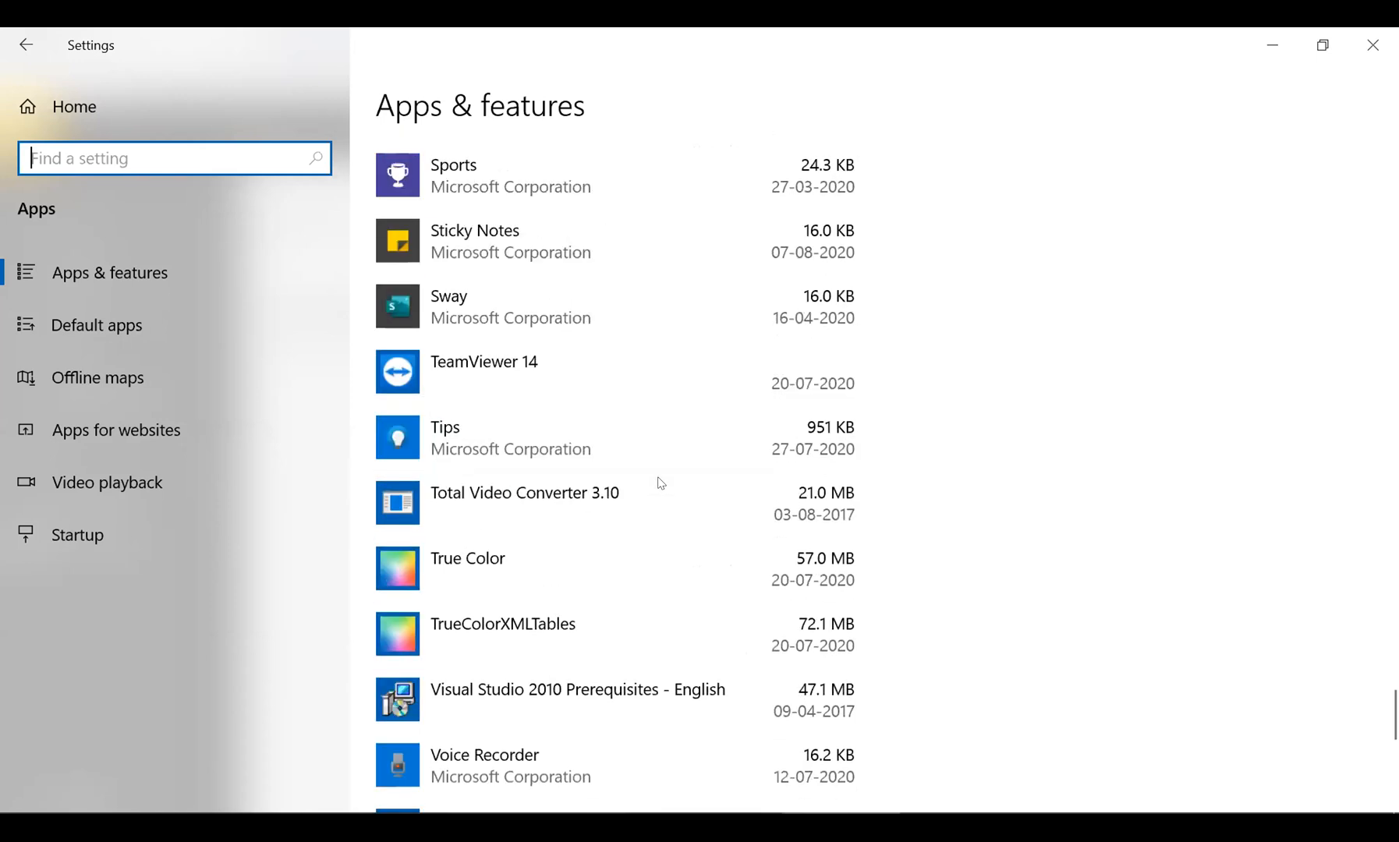
pyautogui.scroll(-10, 657, 481)
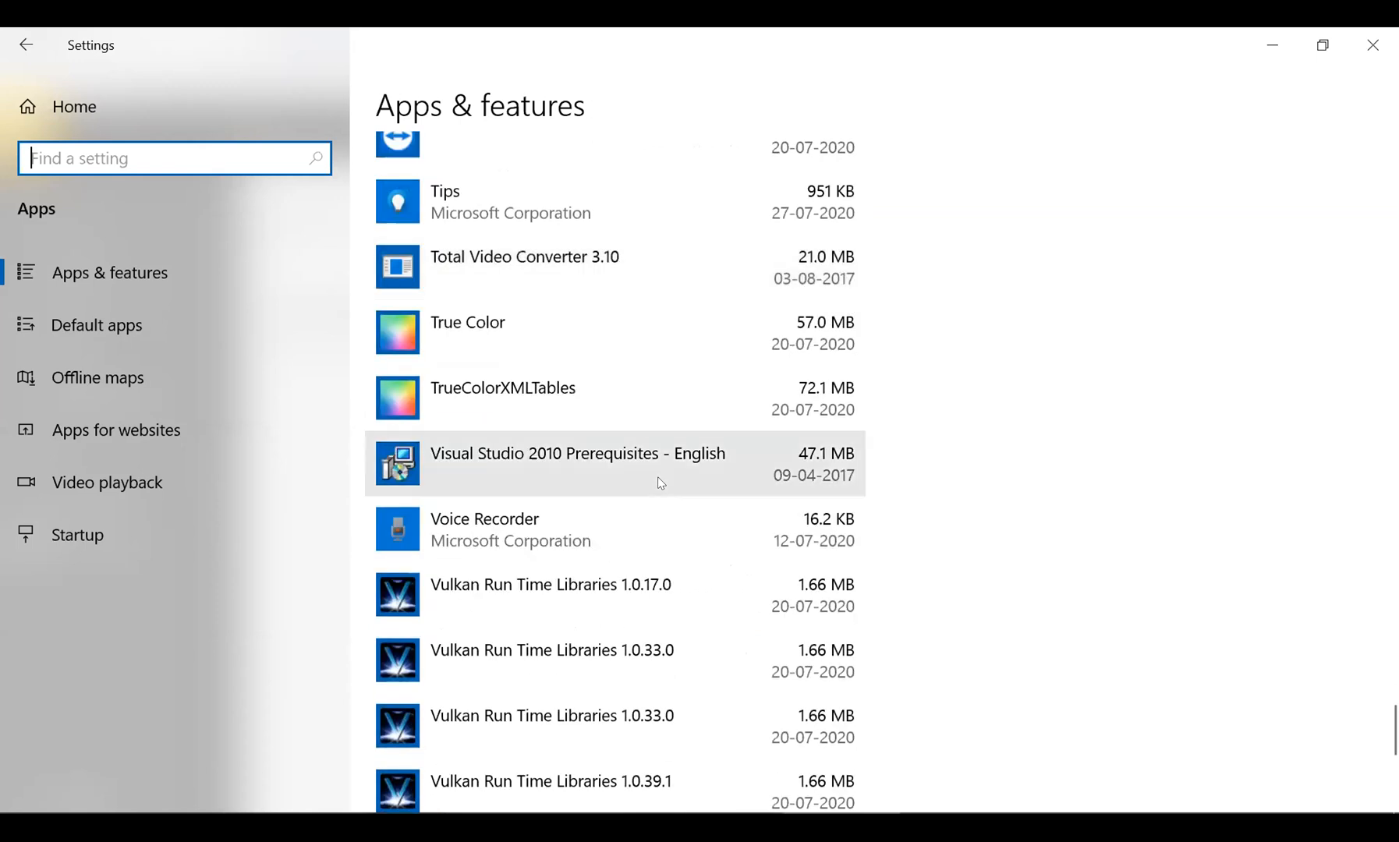
pyautogui.scroll(-3, 656, 477)
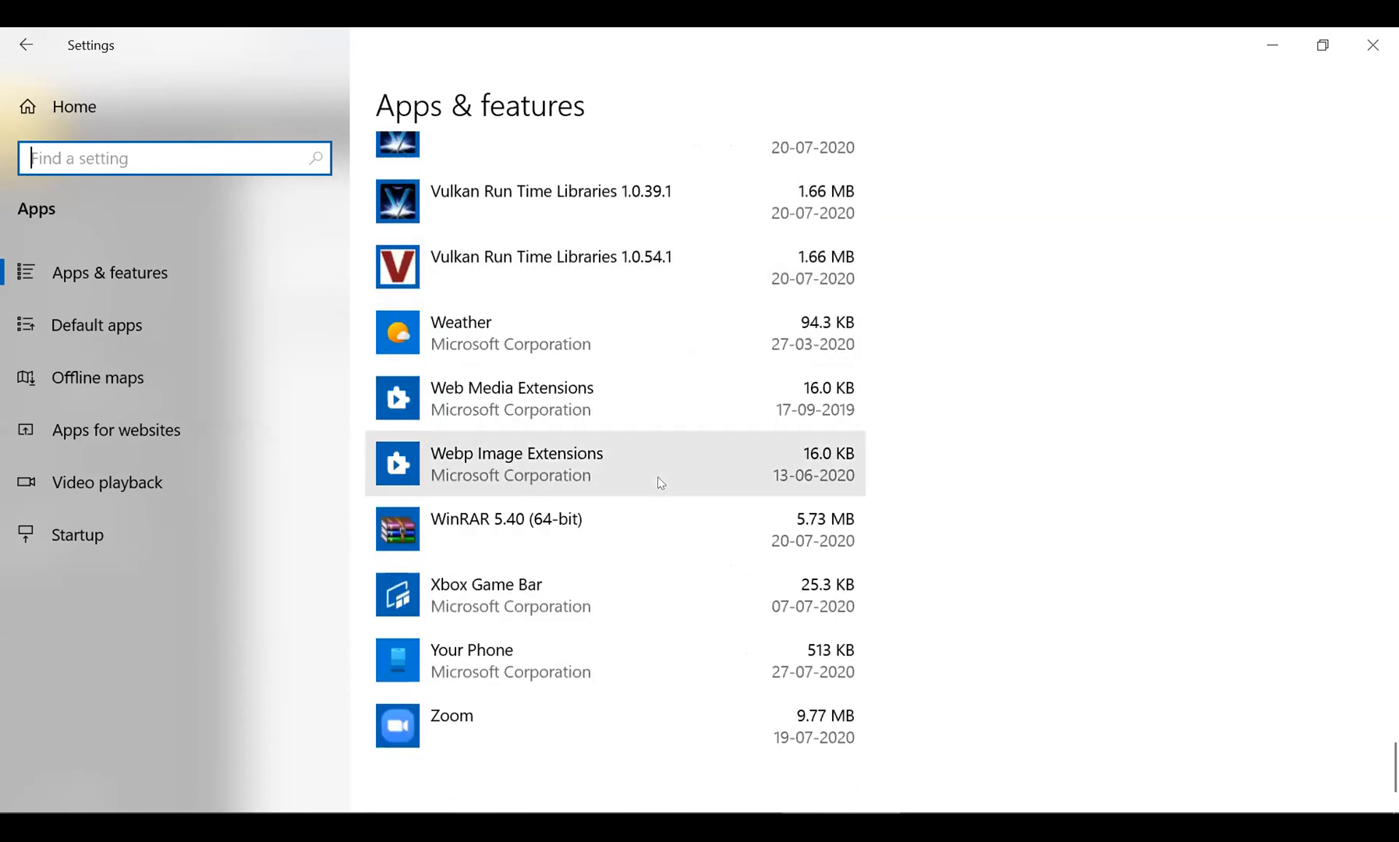
pyautogui.scroll(-1, 658, 477)
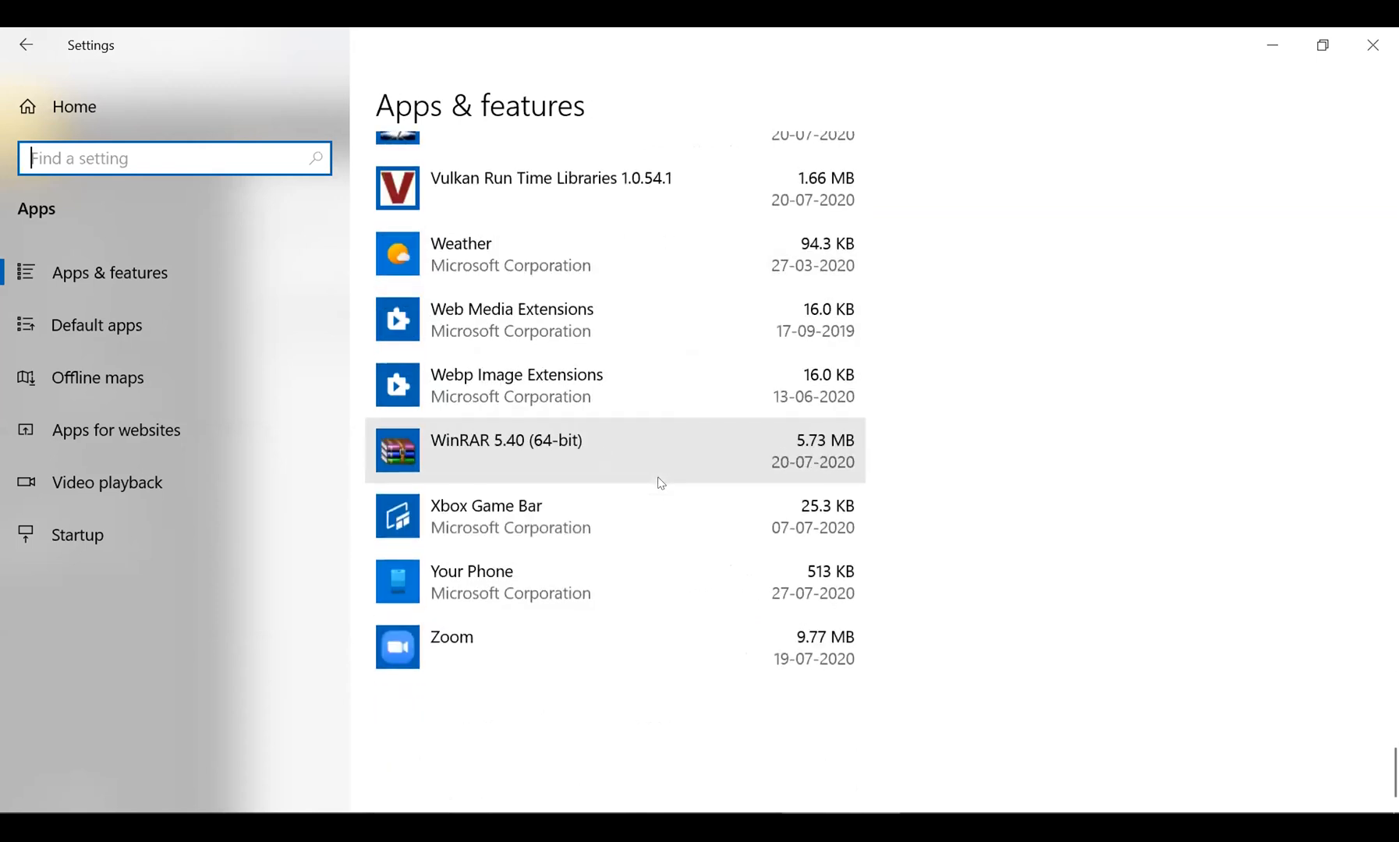
# - Close Windows Settings and launch File Explorer
pyautogui.click(1373, 45)
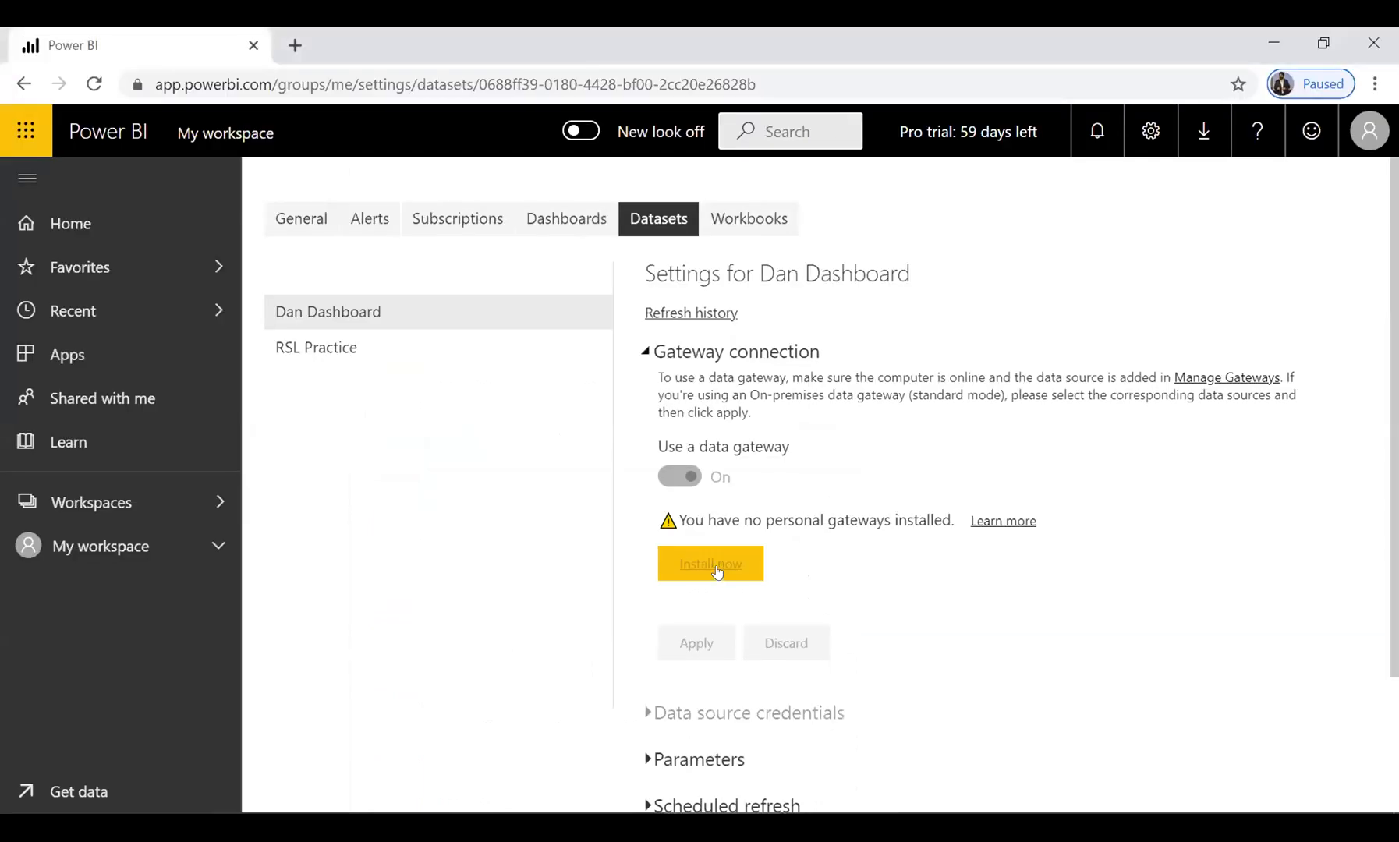
pyautogui.moveTo(88, 811)
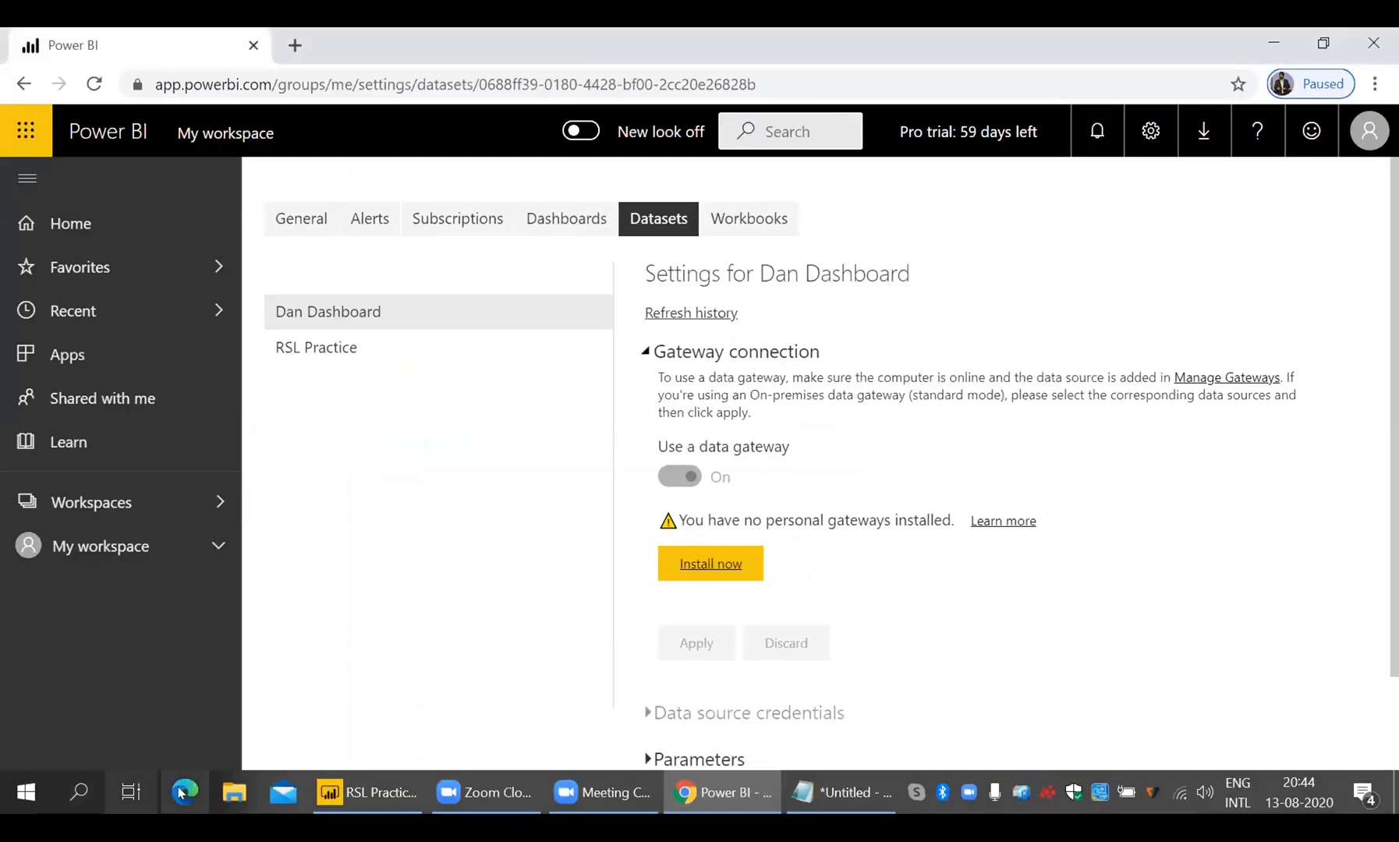
pyautogui.click(235, 792)
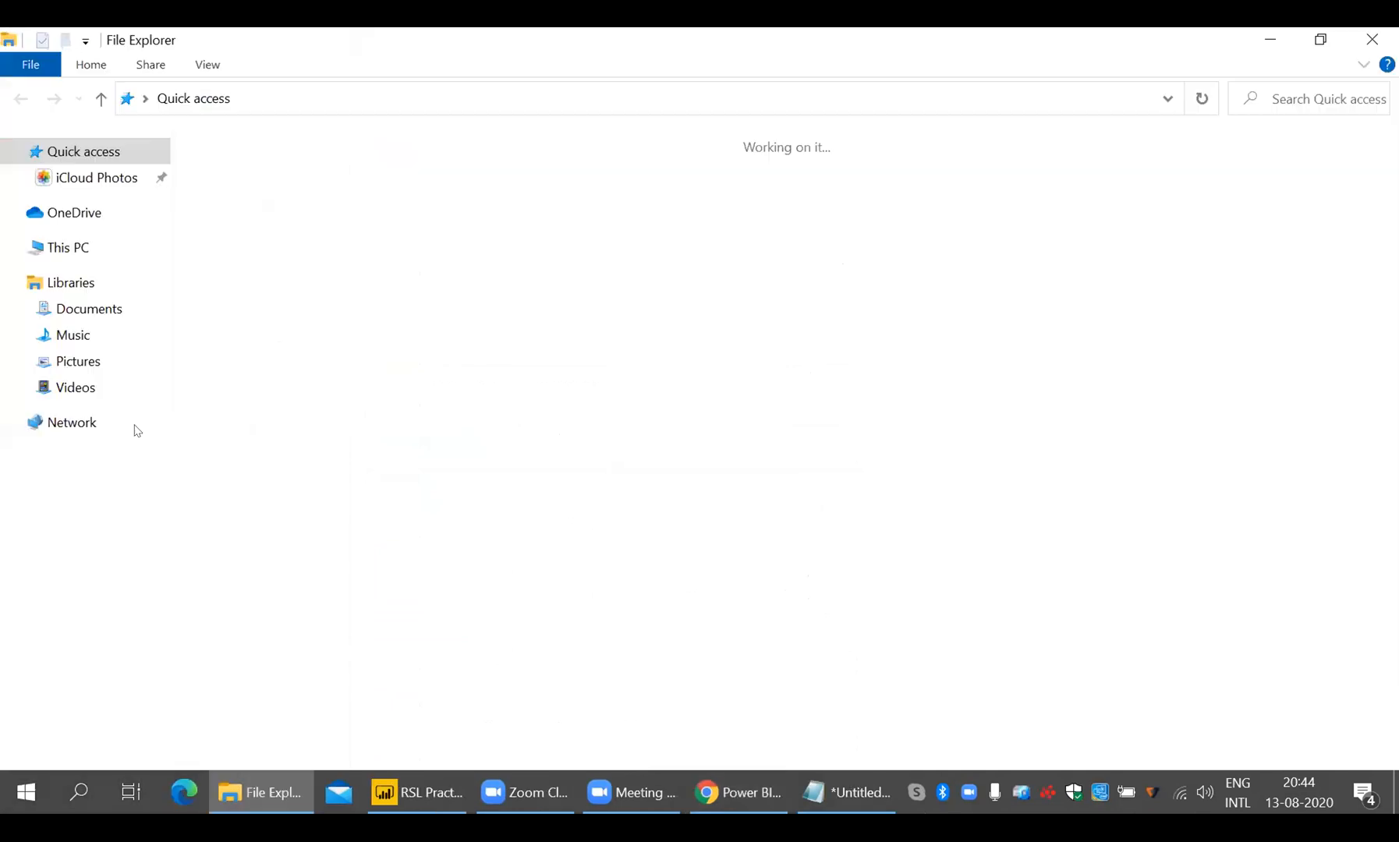
# - Select the On-premises data gateway (personal mode).exe installer in Downloads, then close Explorer
pyautogui.click(89, 355)
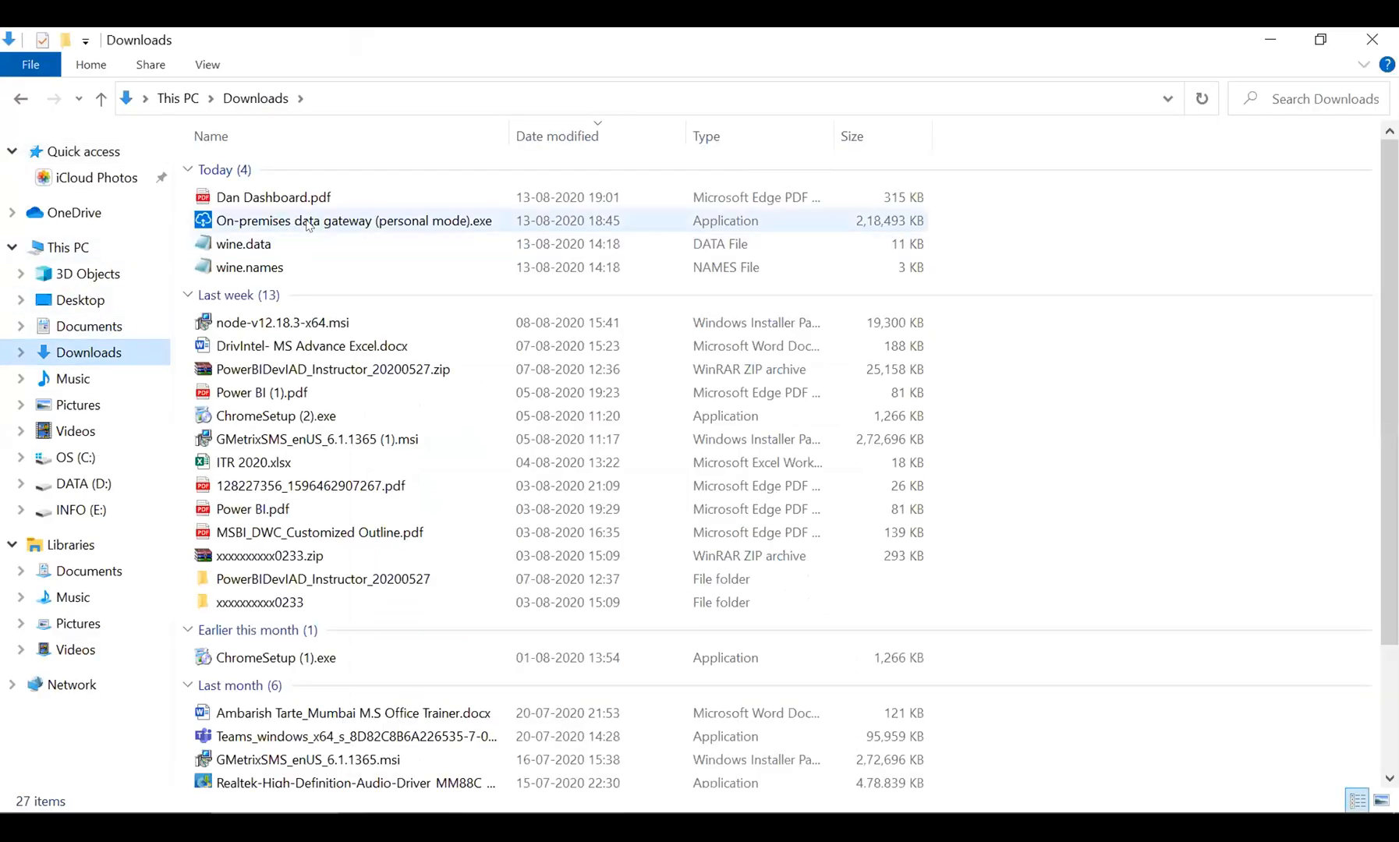
pyautogui.click(308, 226)
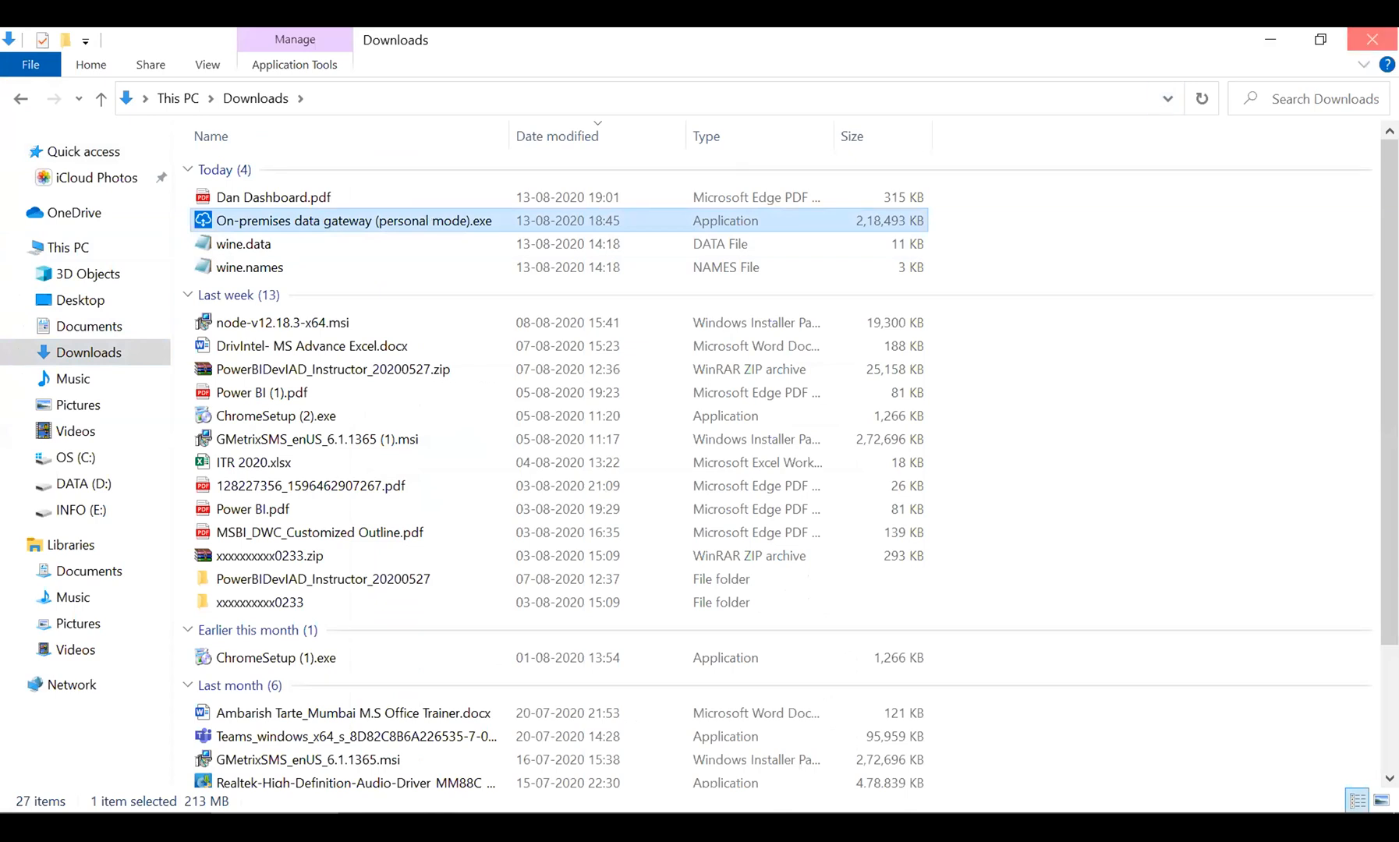
pyautogui.click(1372, 39)
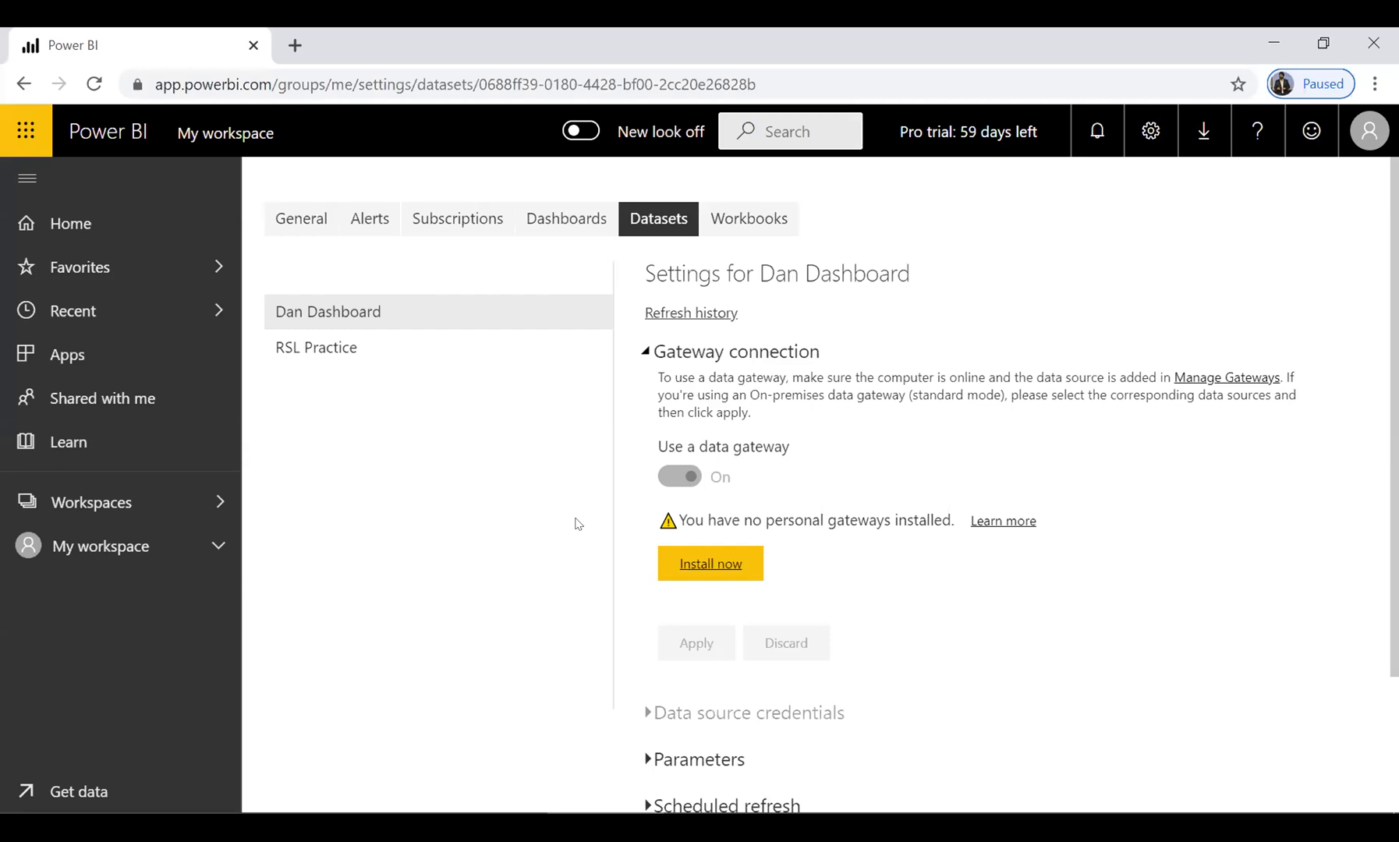
# - Close the Notepad notes without saving
pyautogui.hotkey('alt', 'Tab')
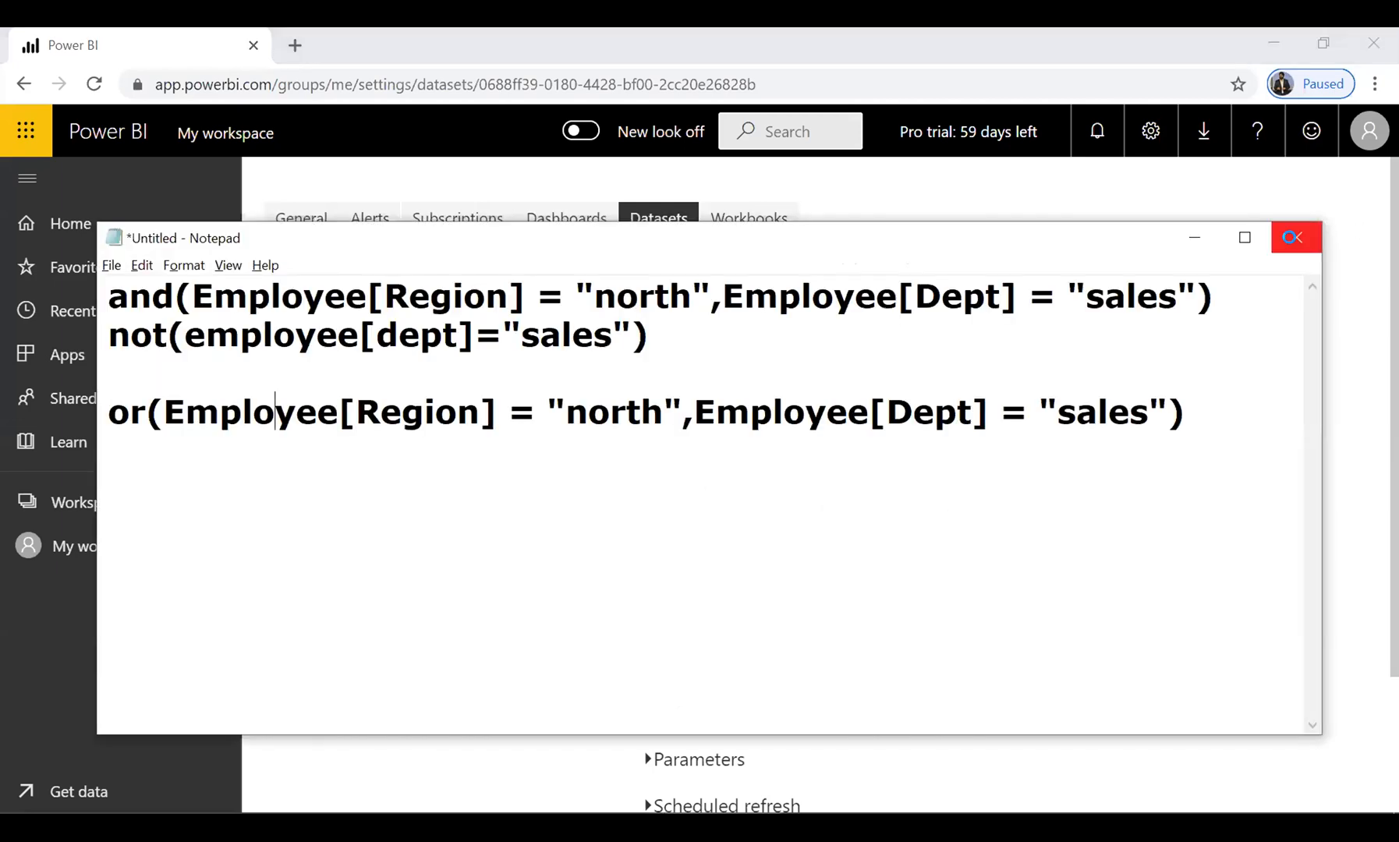
pyautogui.click(1296, 238)
pyautogui.click(750, 442)
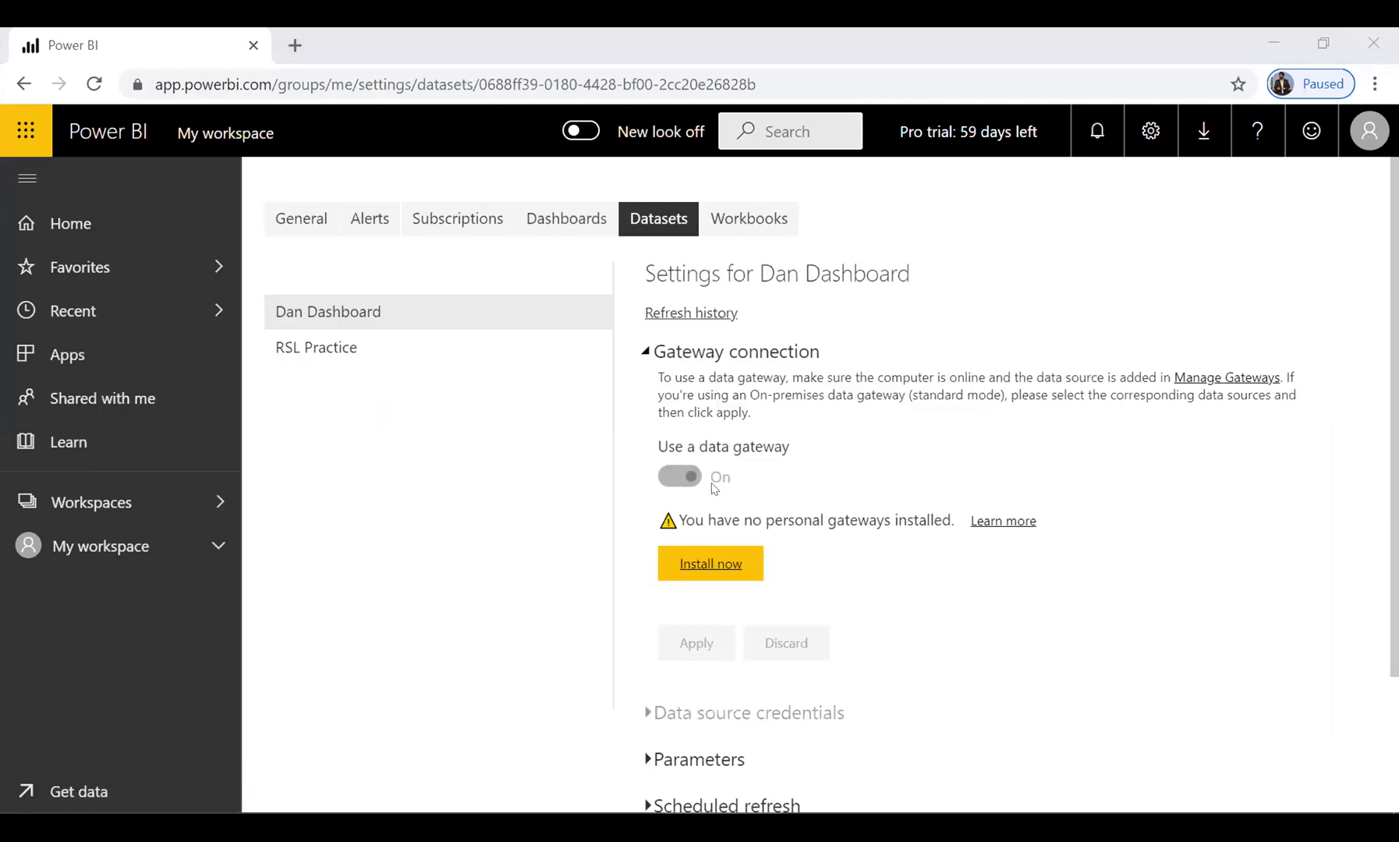
# - Close the stray Cortana window
pyautogui.hotkey('alt', 'Tab')
pyautogui.hotkey('alt', 'Tab')
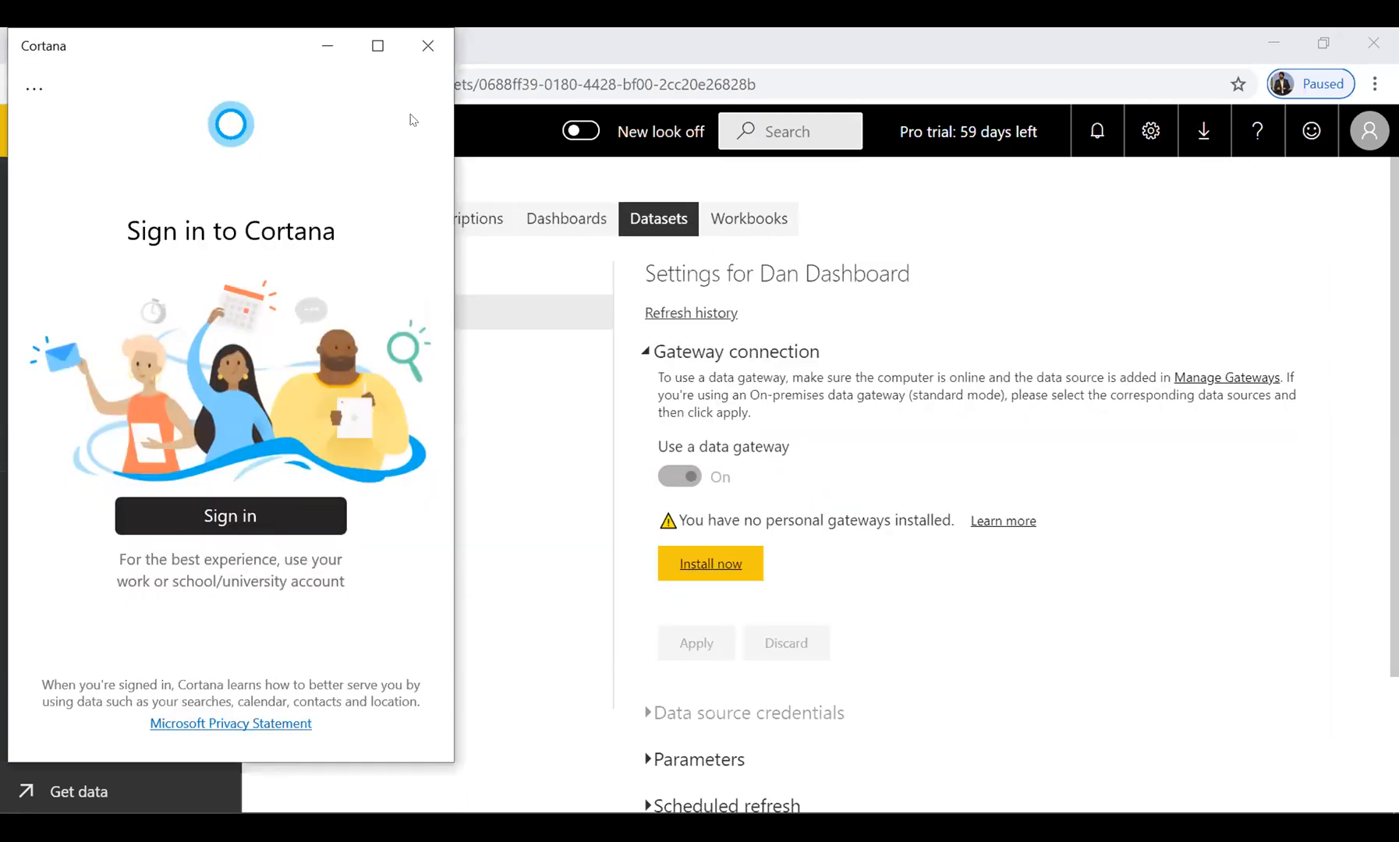
pyautogui.moveTo(292, 56); pyautogui.dragTo(273, 176)
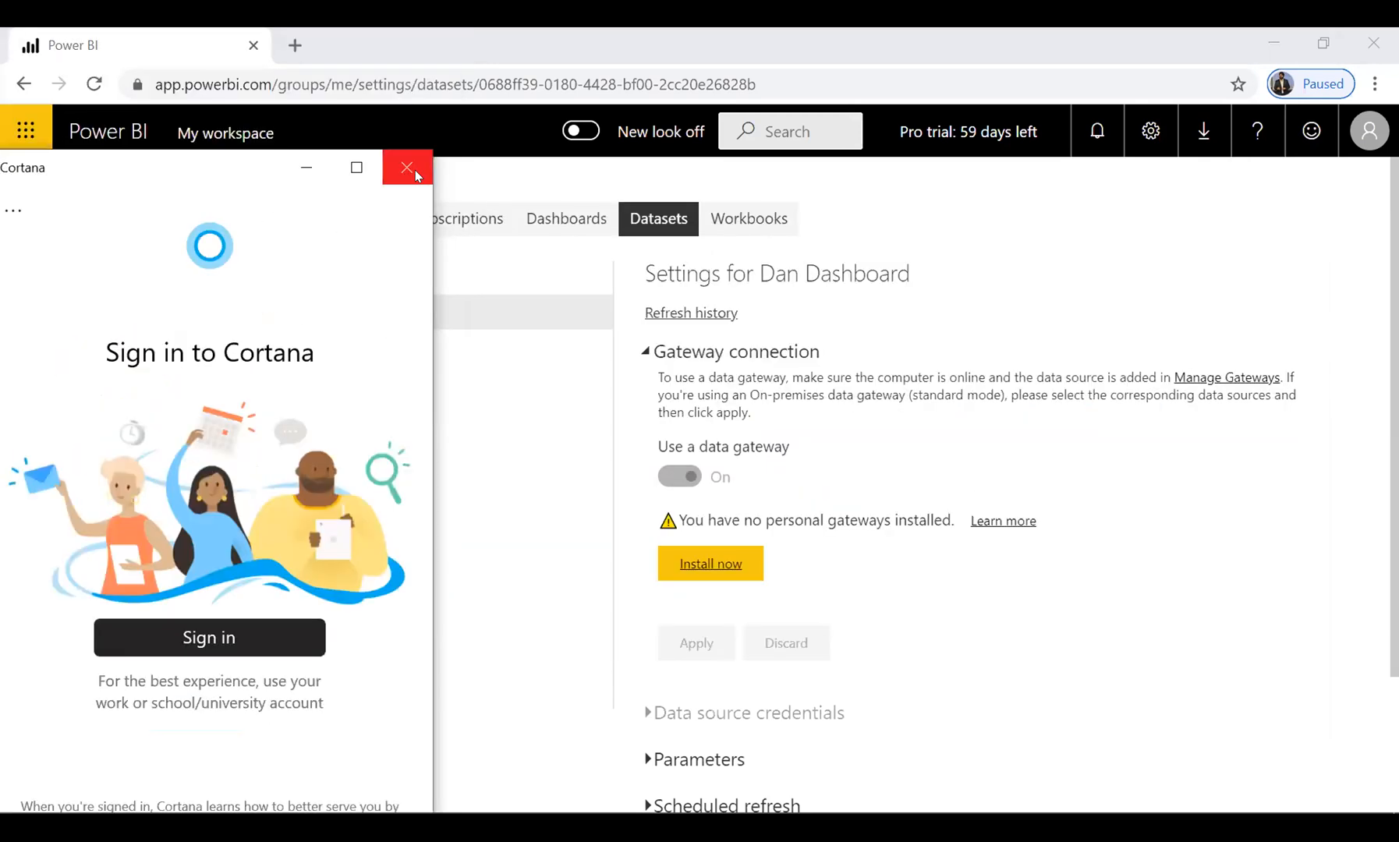
pyautogui.click(415, 173)
# - Dismiss the gateway installer's failure message about an already installed version
pyautogui.hotkey('alt', 'Tab')
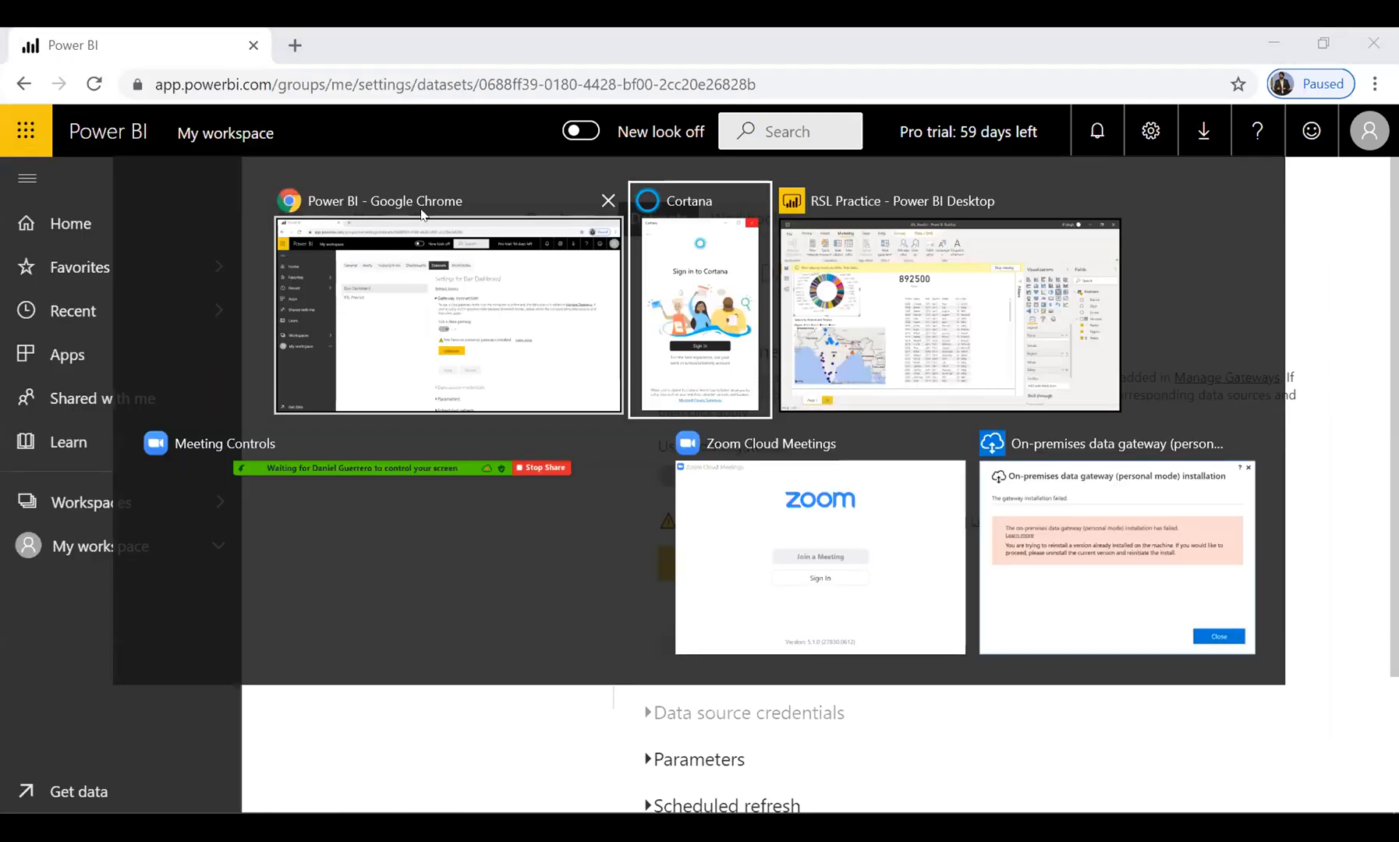
pyautogui.press('Tab')
pyautogui.press('Tab')
pyautogui.press('Tab')
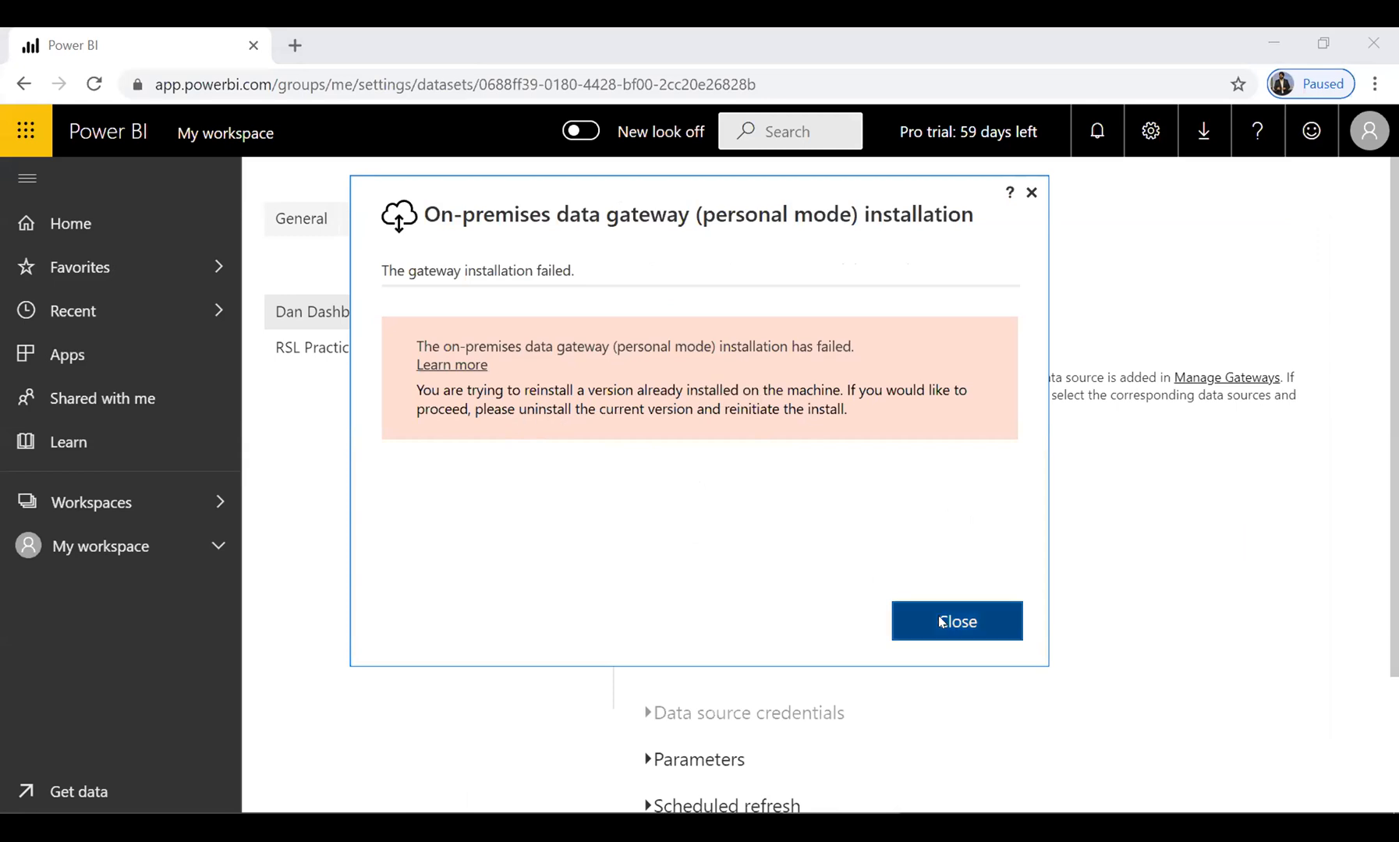
pyautogui.click(903, 616)
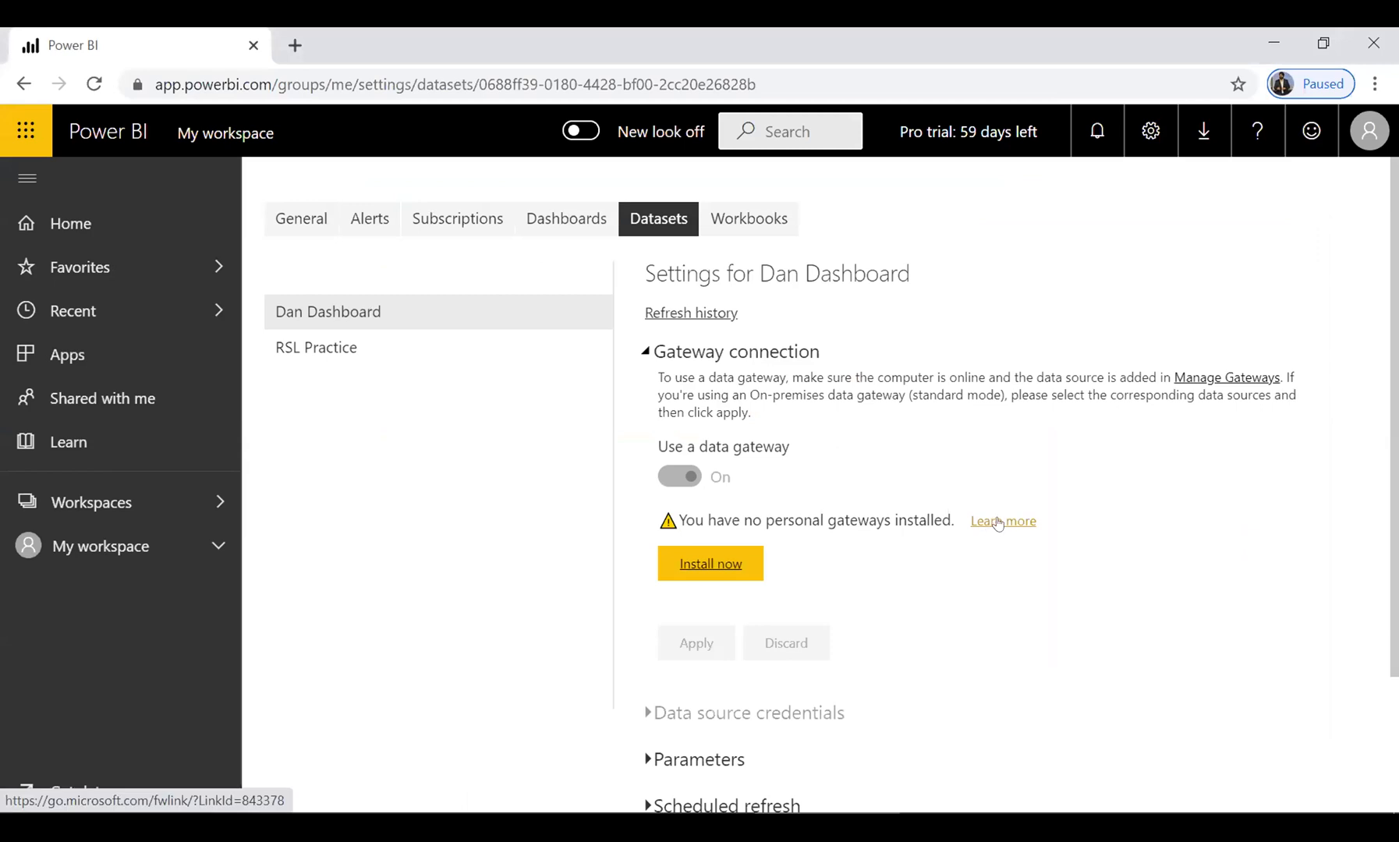
# - View the 'Use personal gateways in Power BI' docs article, then launch a new Edge window
pyautogui.click(999, 522)
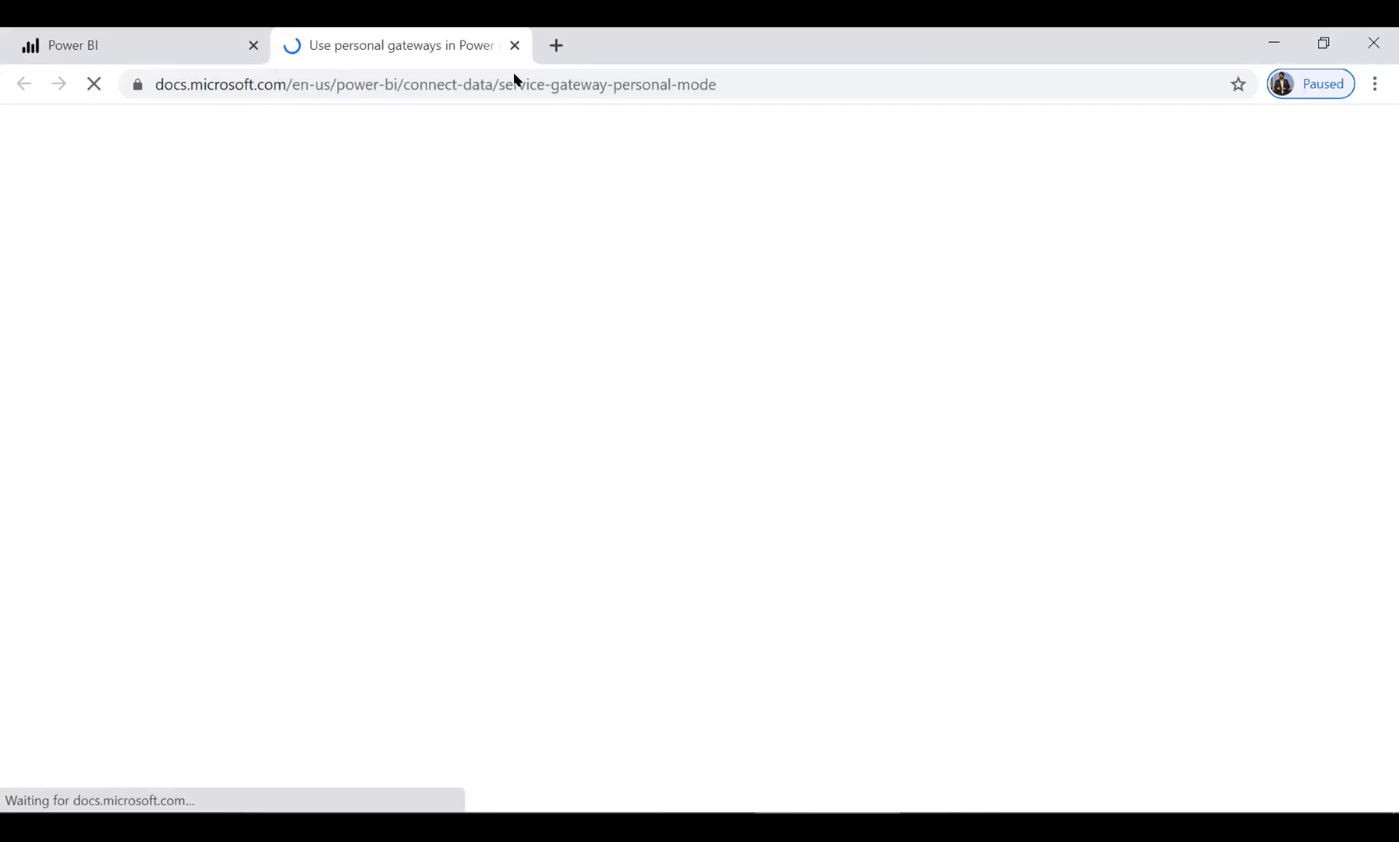
pyautogui.hotkey('ctrl', 'Tab')
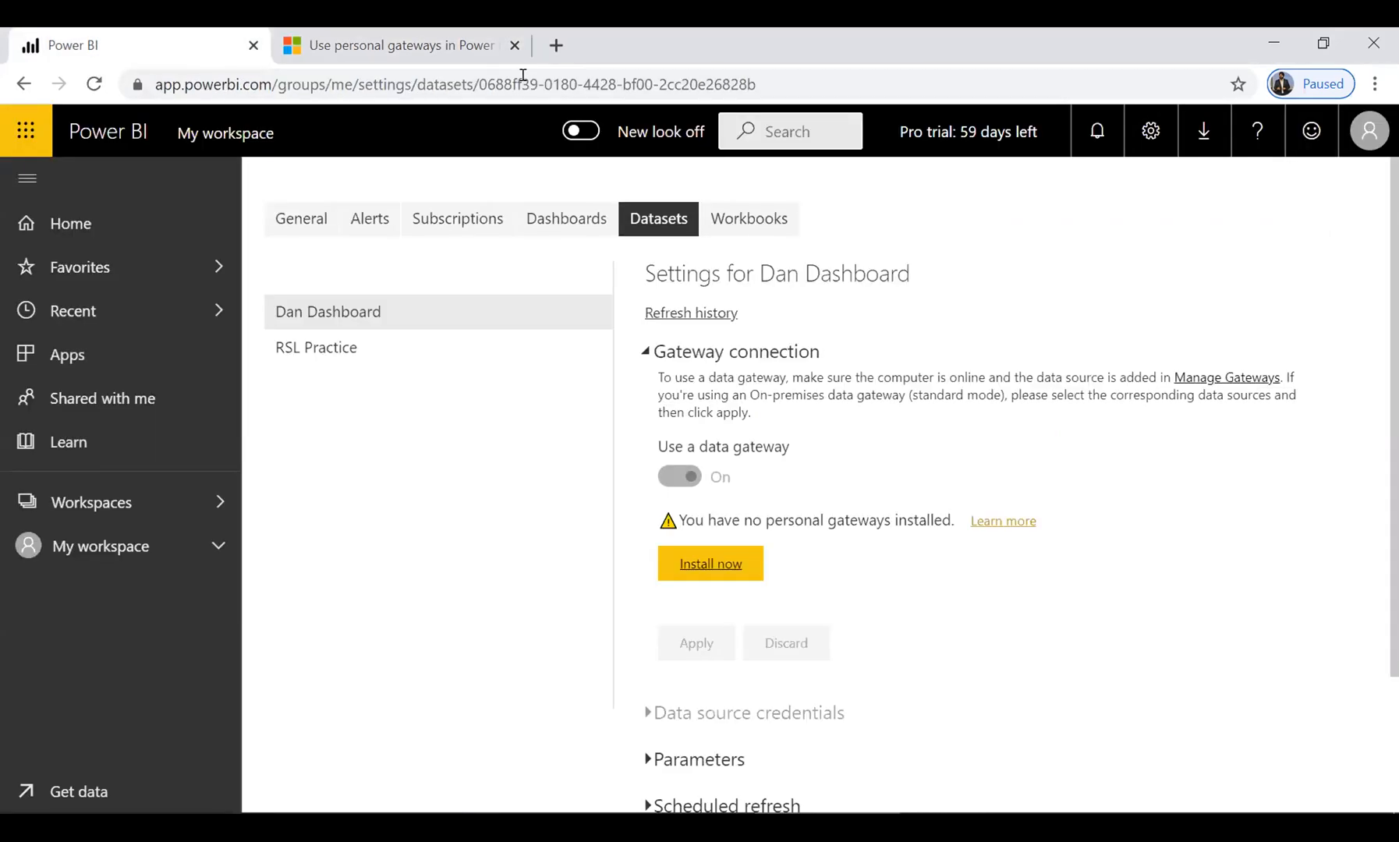
pyautogui.click(421, 49)
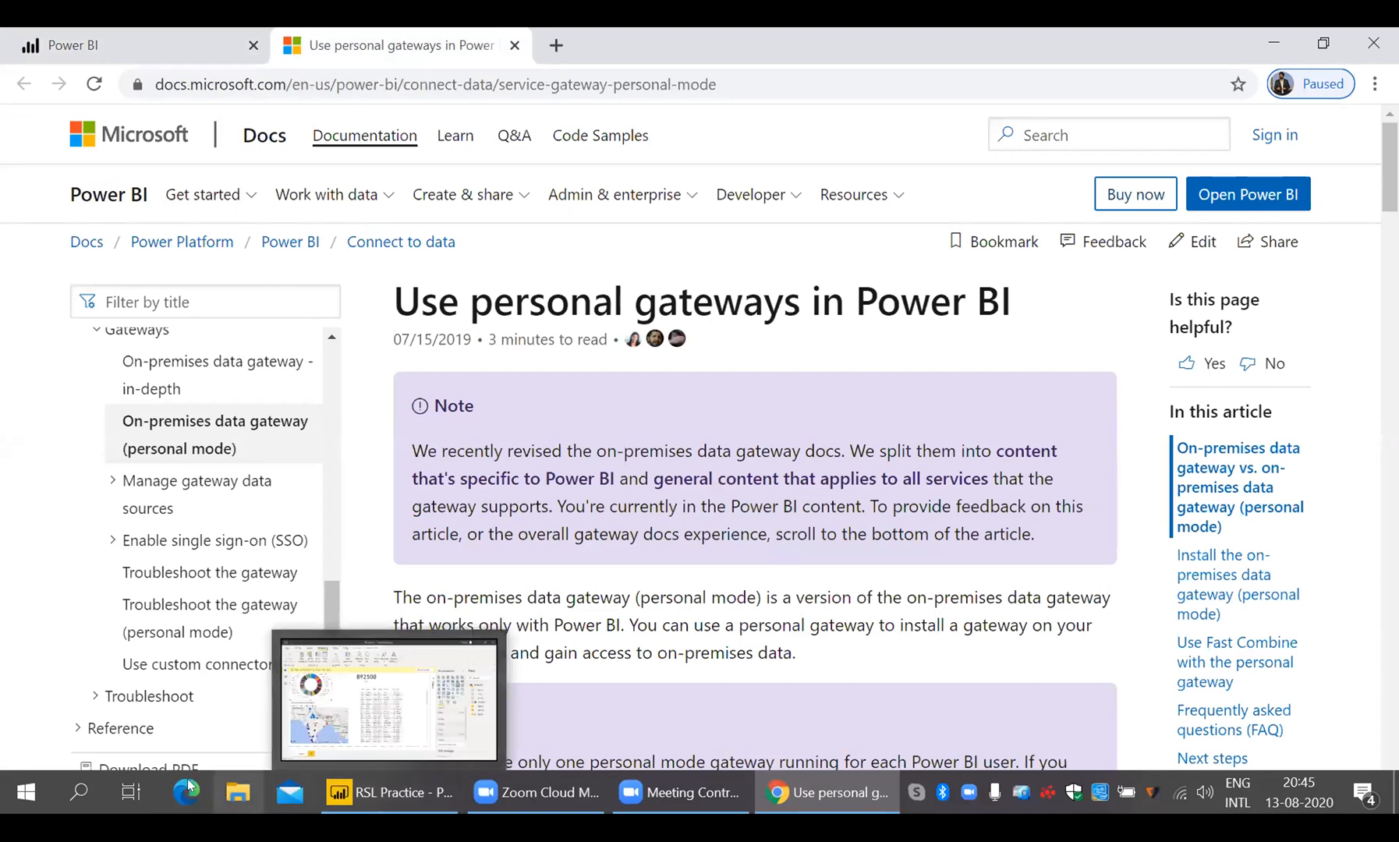
pyautogui.click(374, 808)
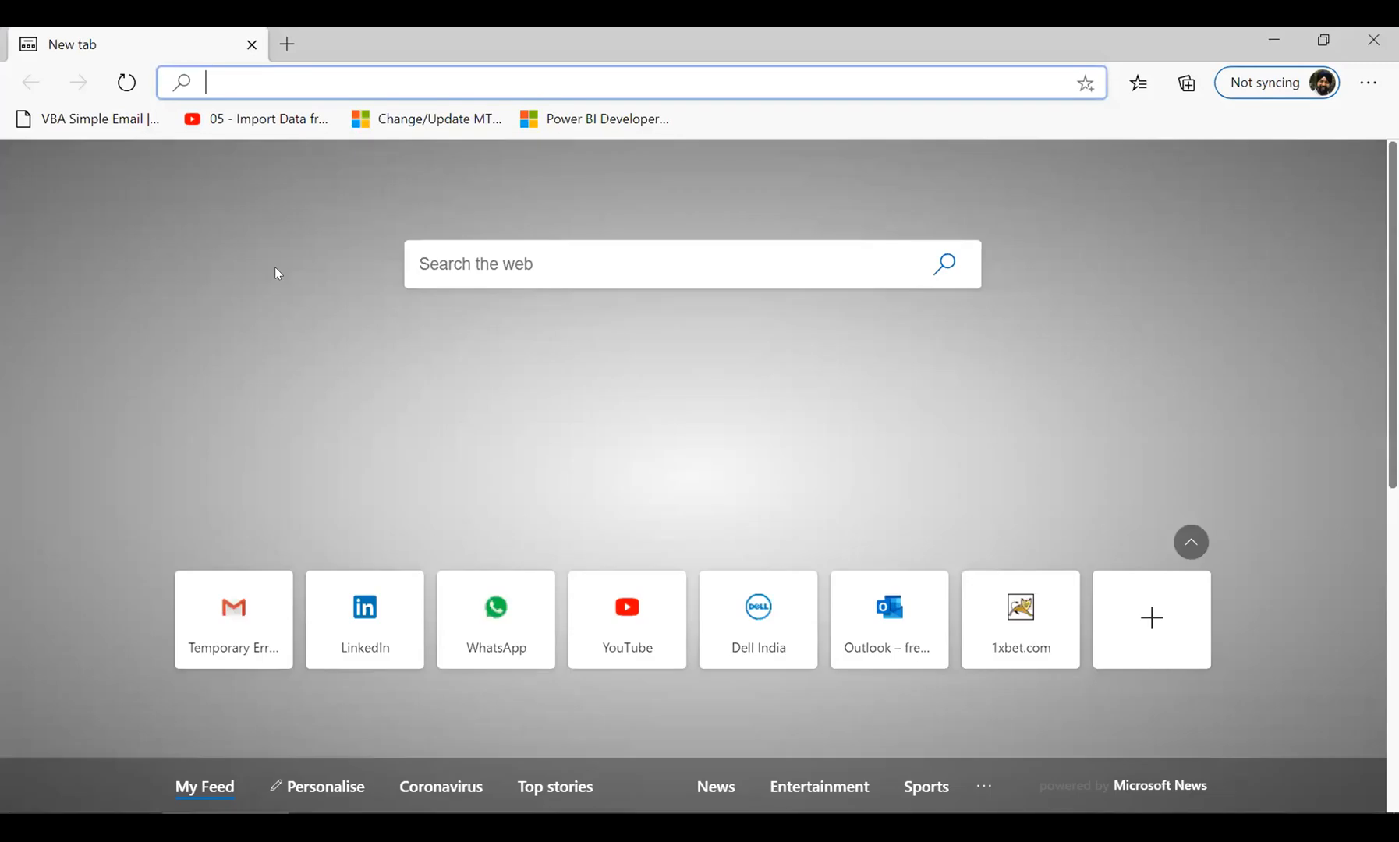
# - Search 'power bi services login' in Edge and sign in to the Power BI home page
pyautogui.write('power bi services login')
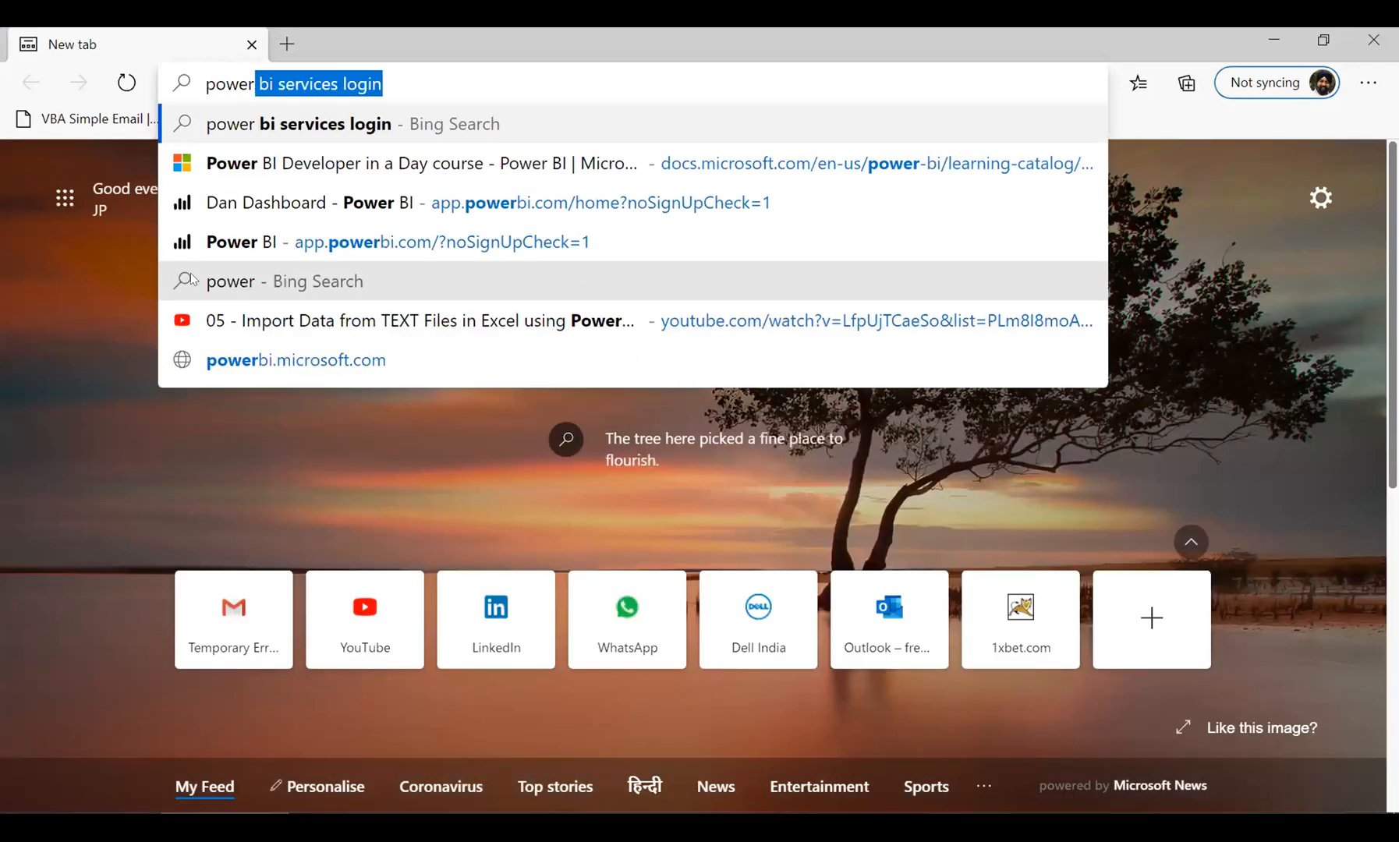
pyautogui.click(305, 130)
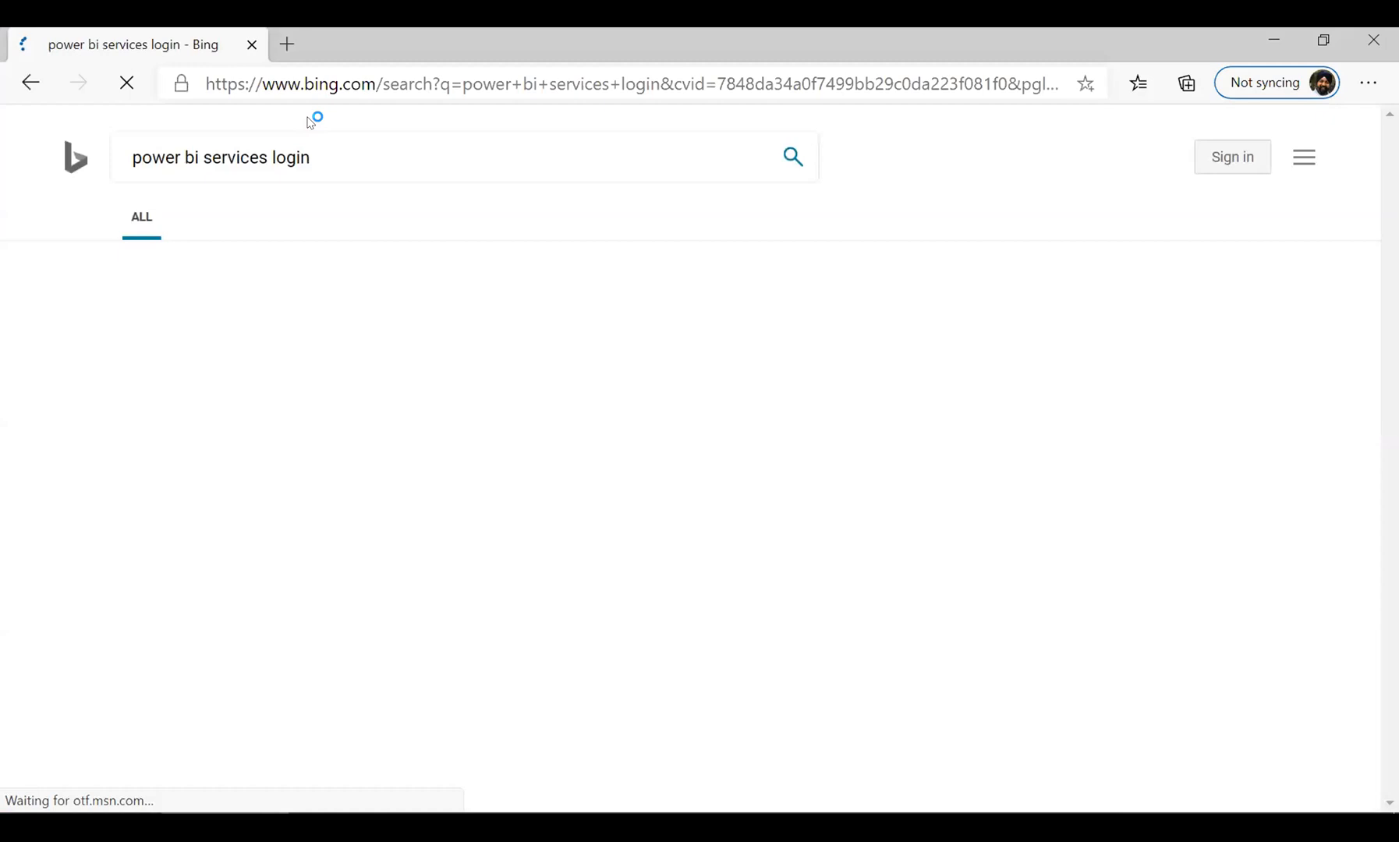
pyautogui.click(309, 313)
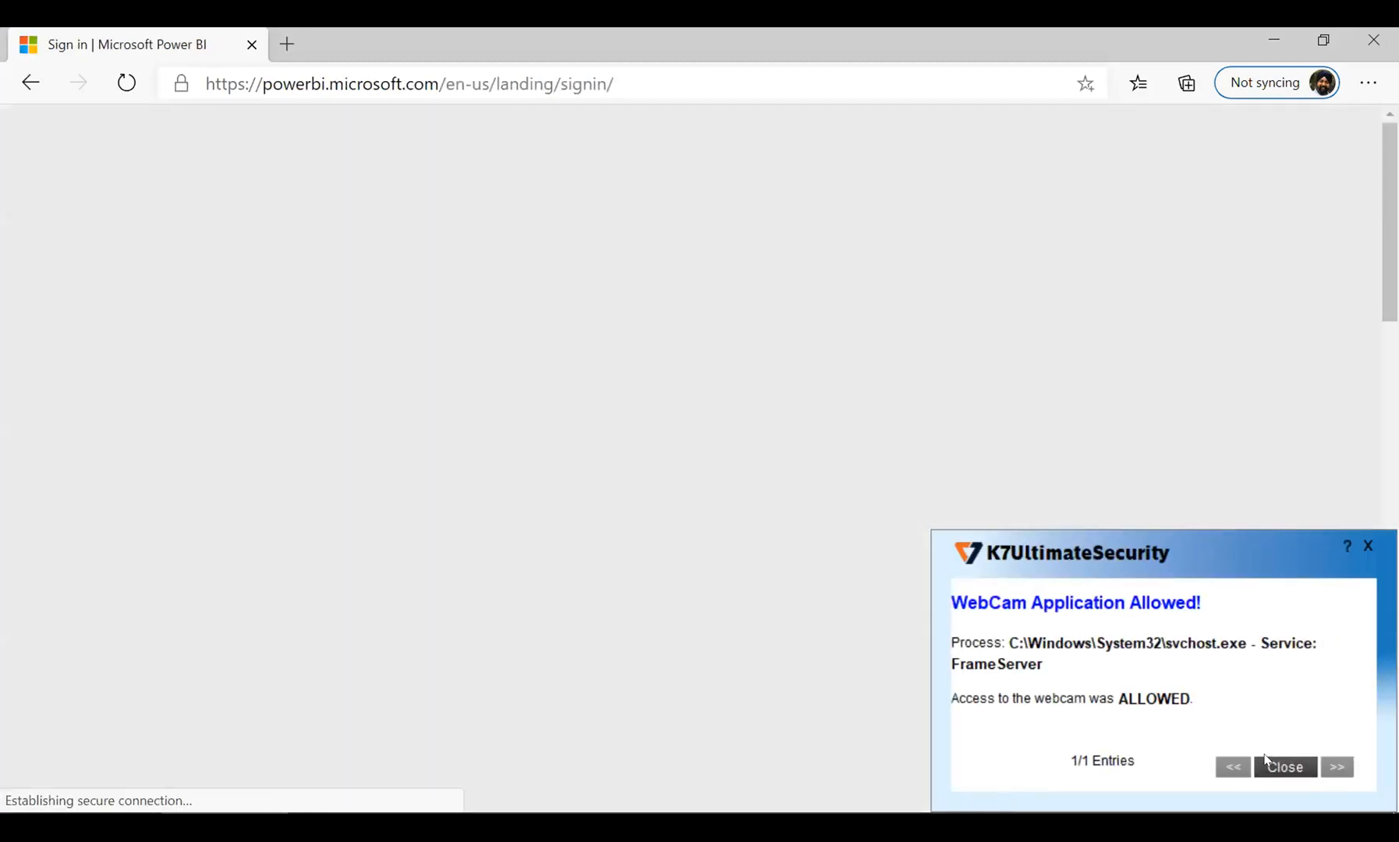
pyautogui.click(1266, 763)
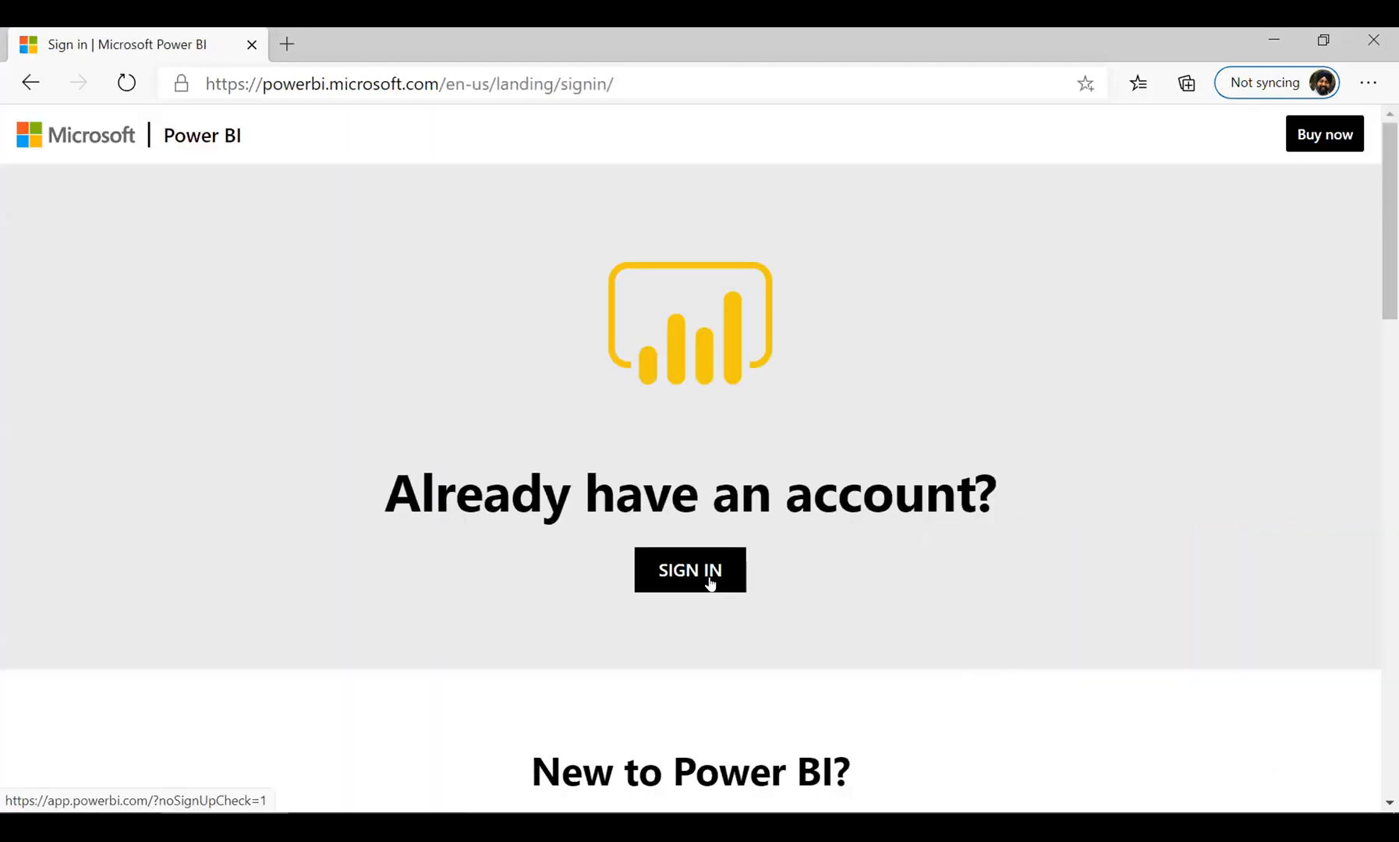
pyautogui.click(709, 583)
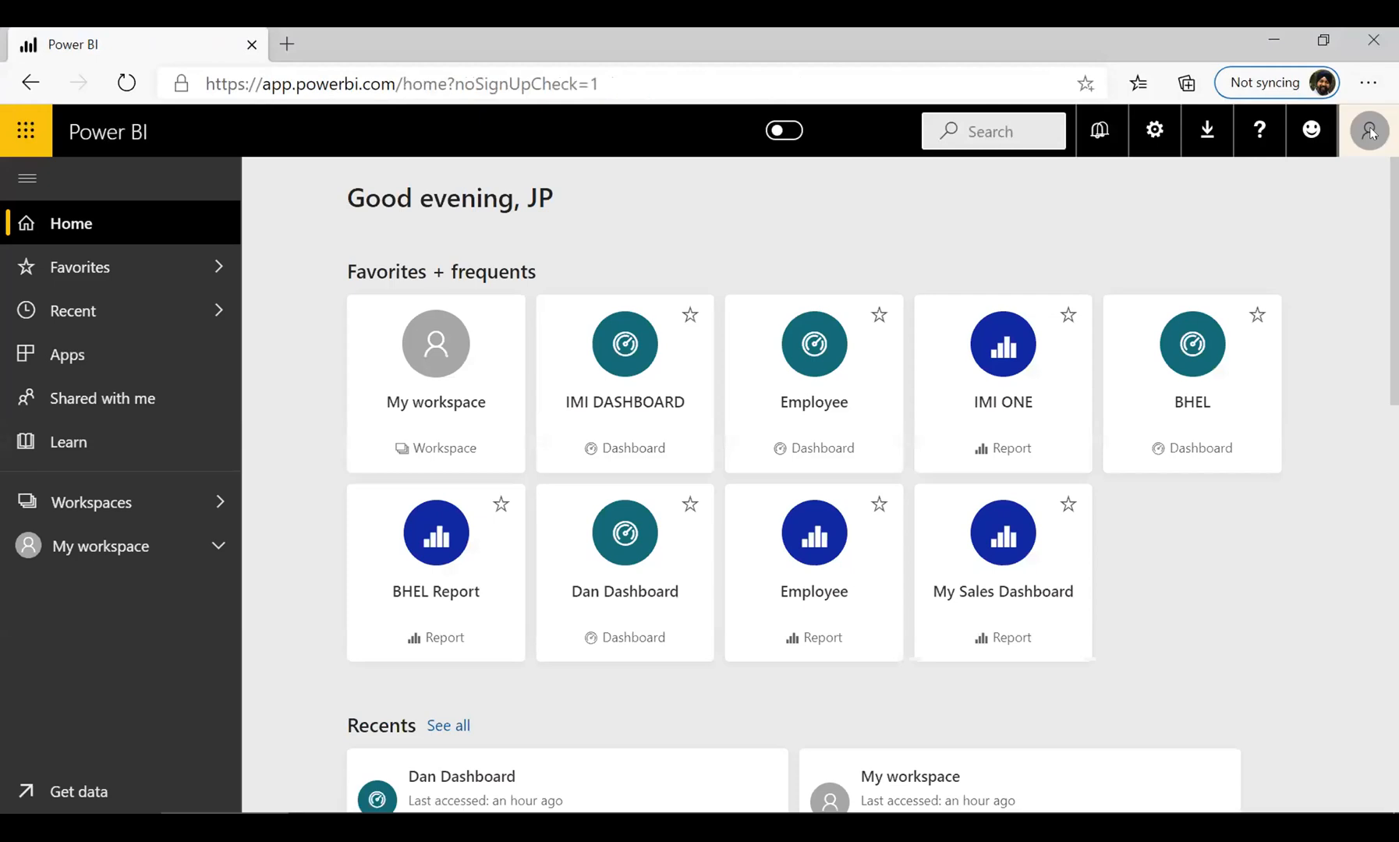
pyautogui.click(1369, 131)
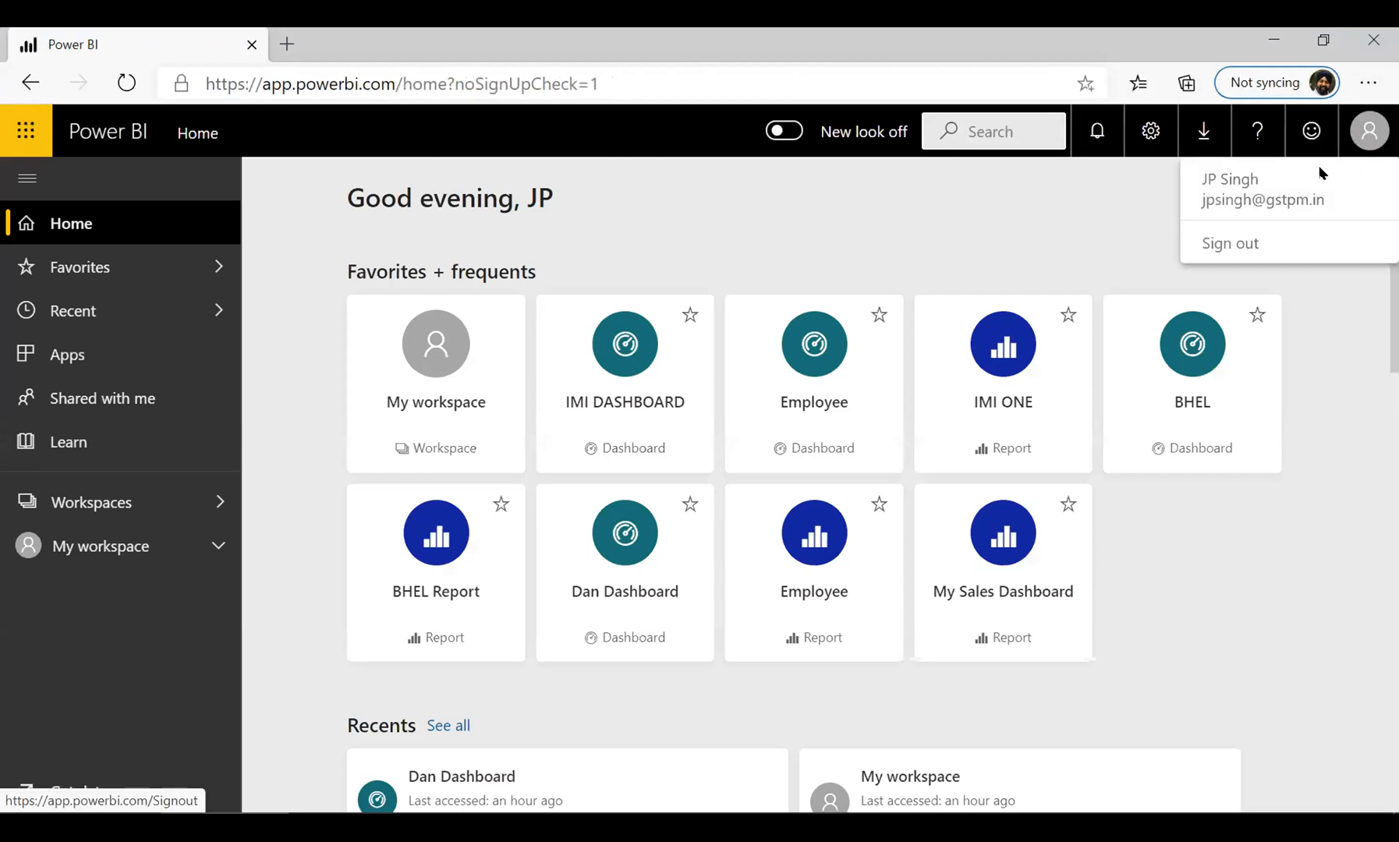
# - Go to My workspace's Datasets list and open the Employee dataset's settings
pyautogui.click(96, 546)
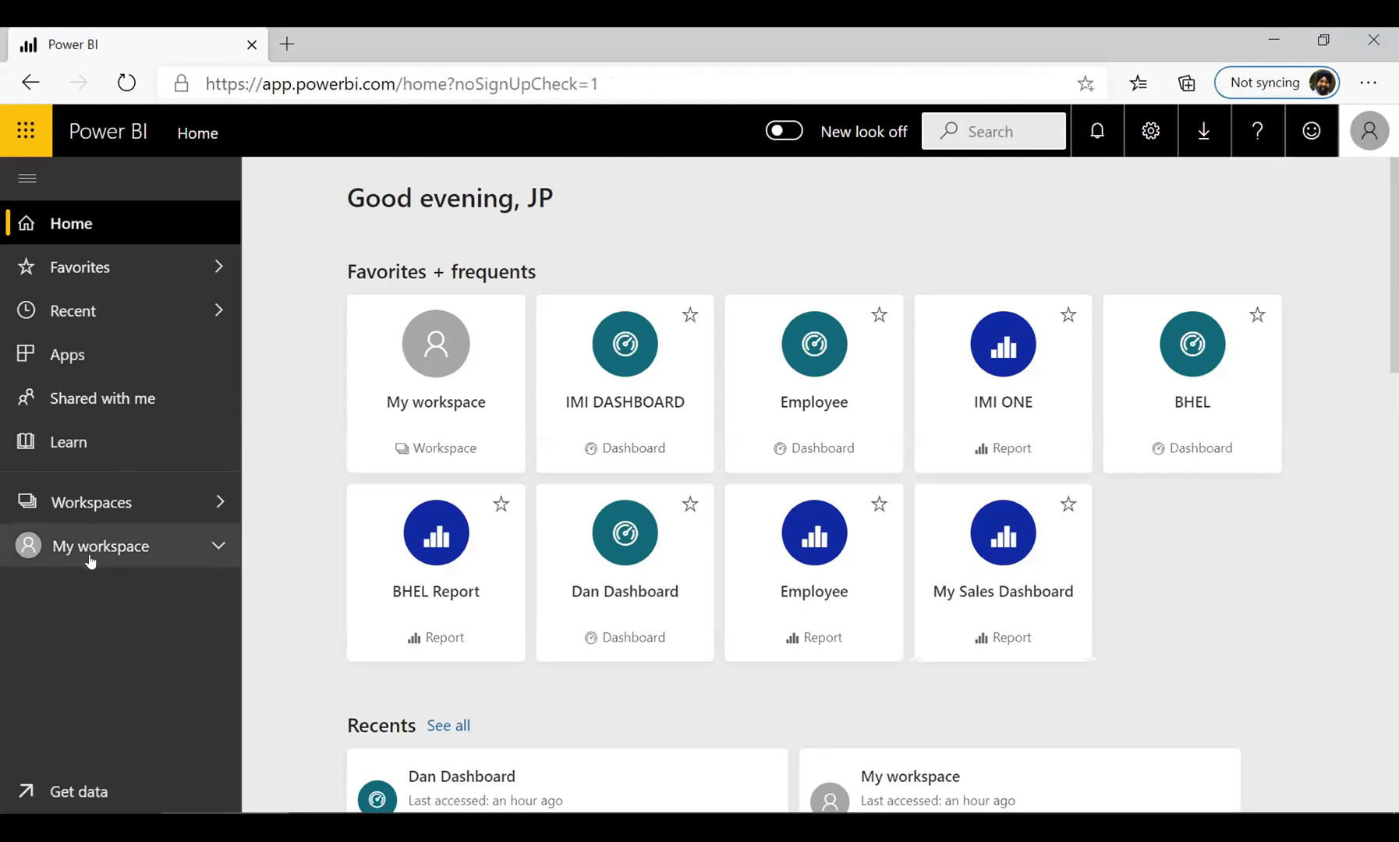
pyautogui.click(91, 548)
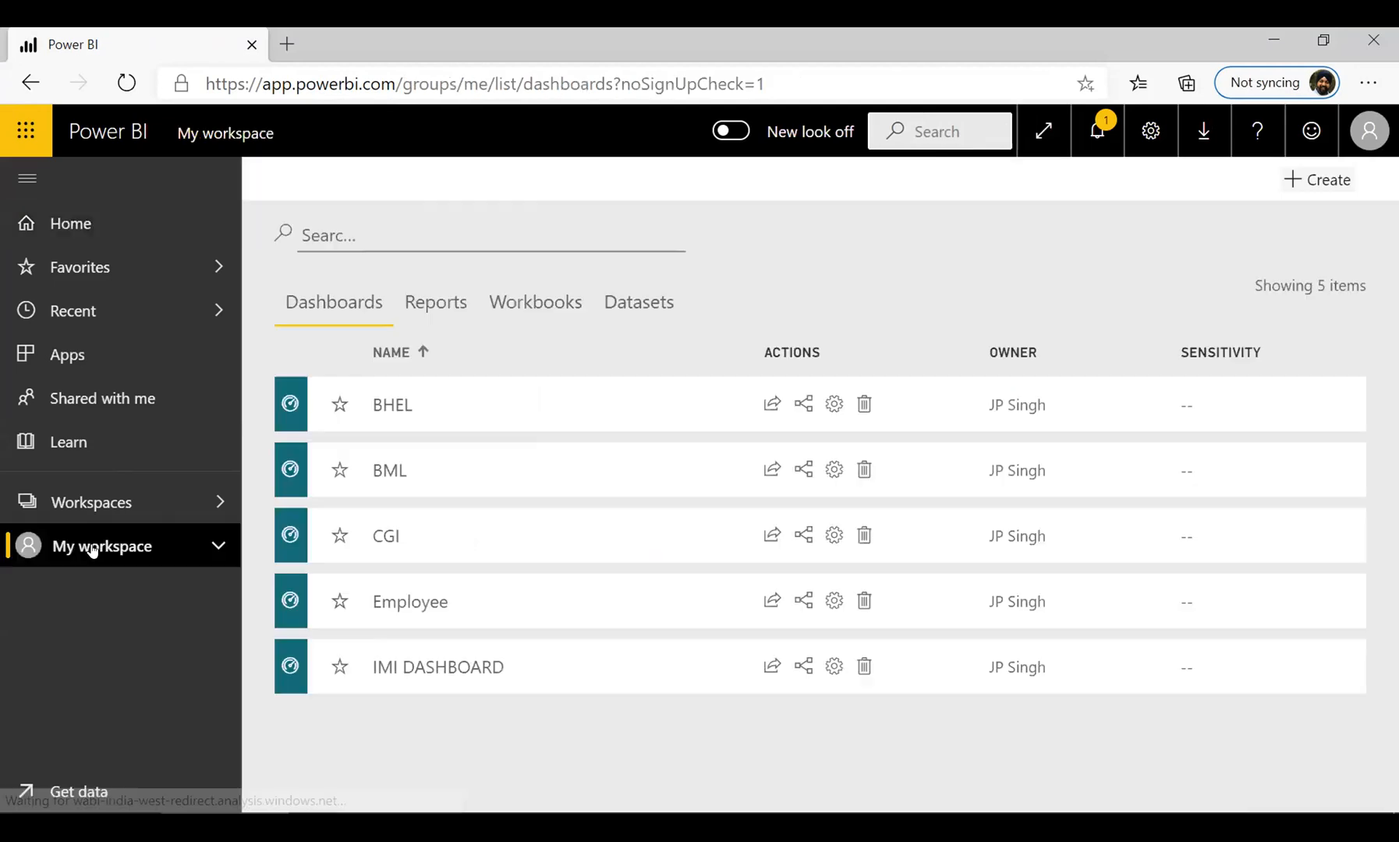
pyautogui.click(638, 300)
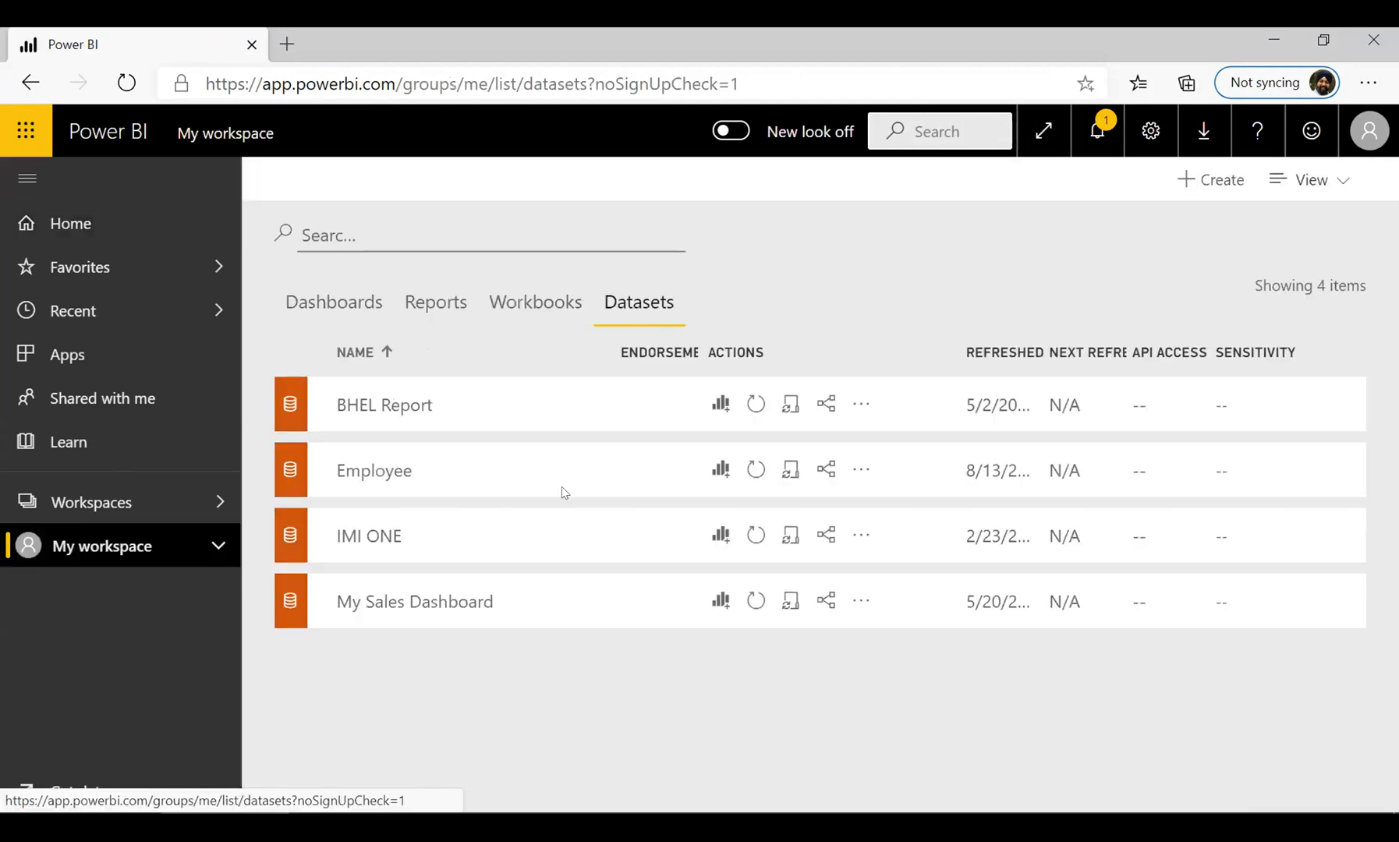
pyautogui.click(858, 470)
pyautogui.click(750, 382)
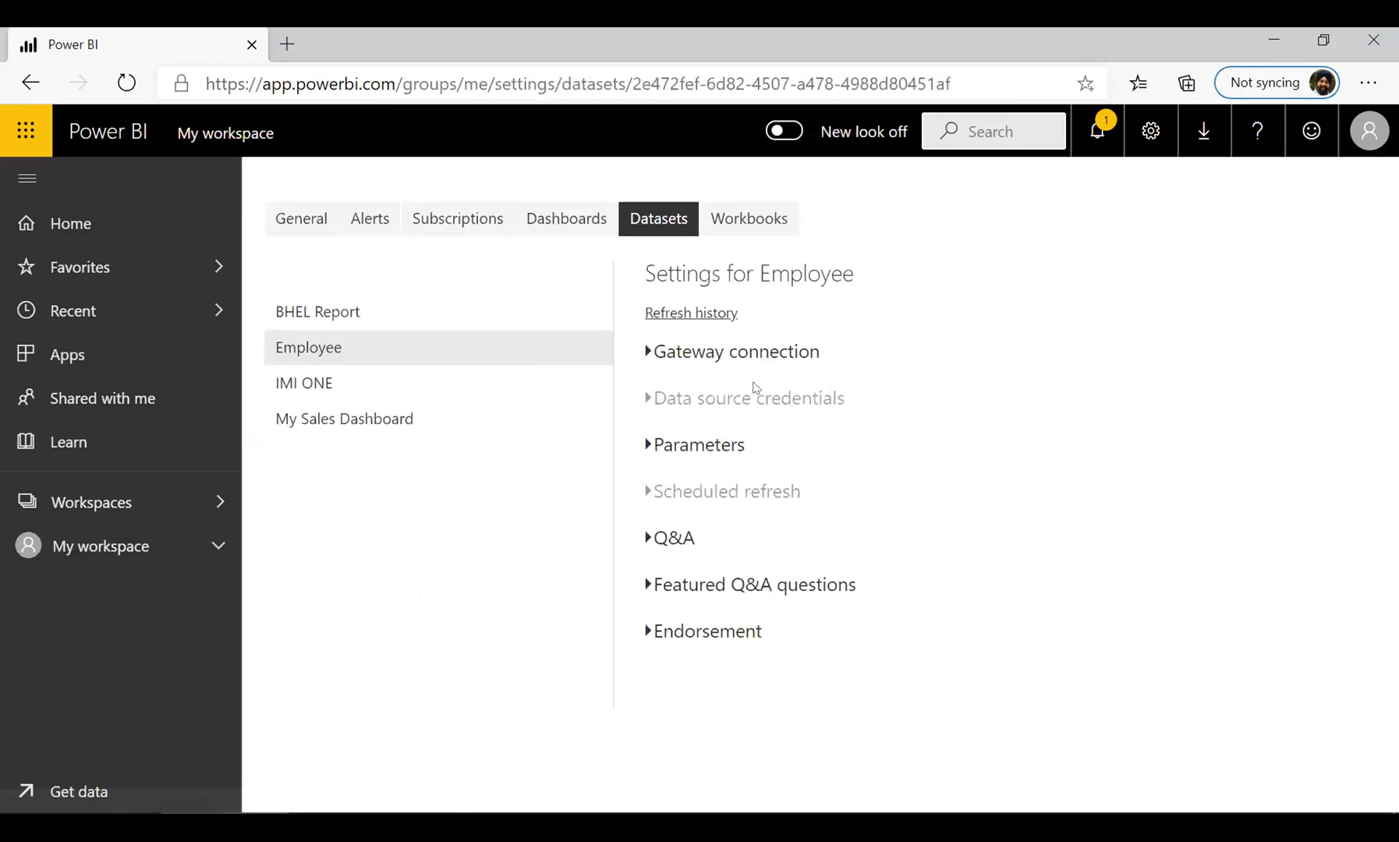
# - Remove the unreachable Personal Gateway under Gateway connection
pyautogui.click(731, 353)
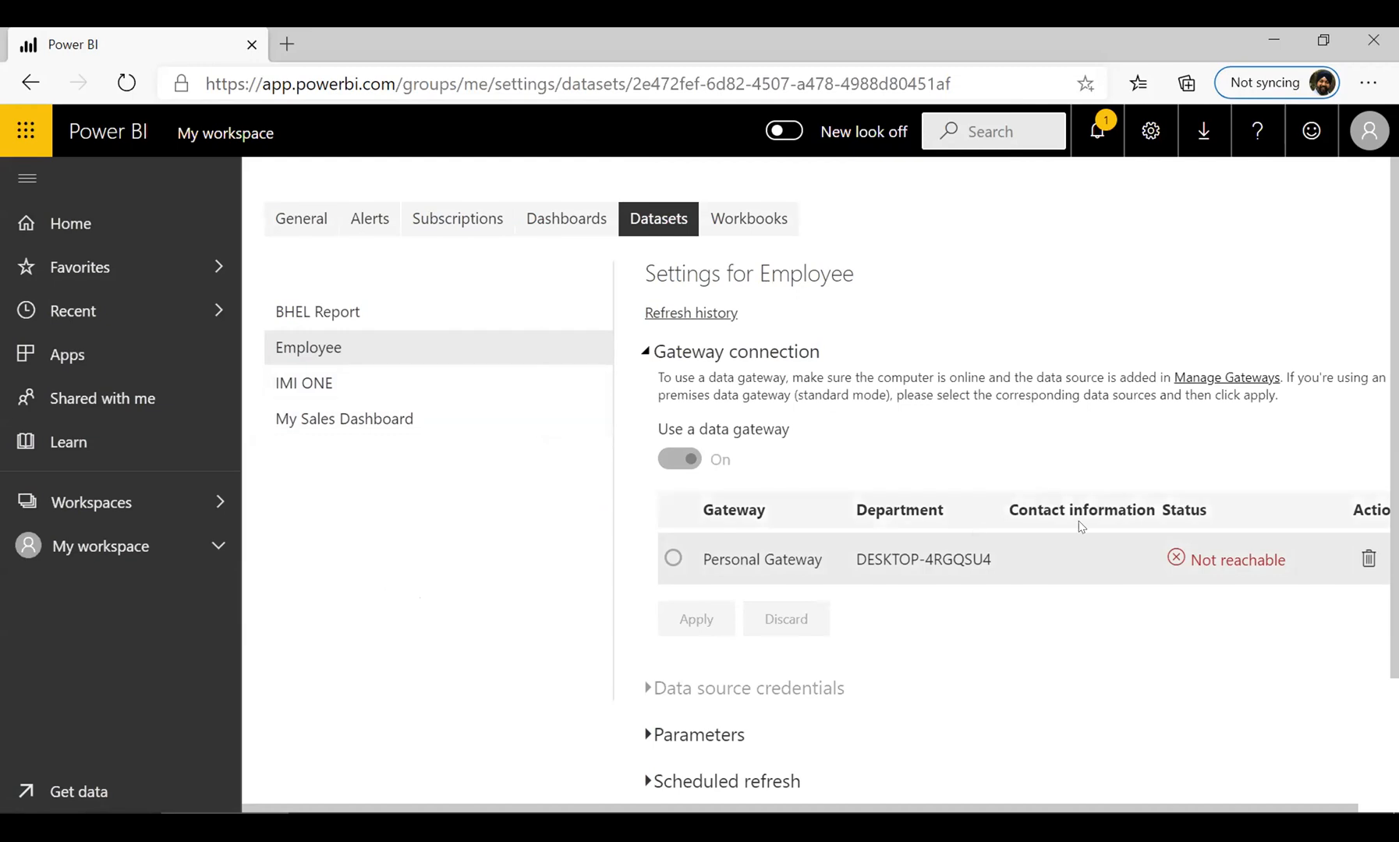
pyautogui.click(1369, 559)
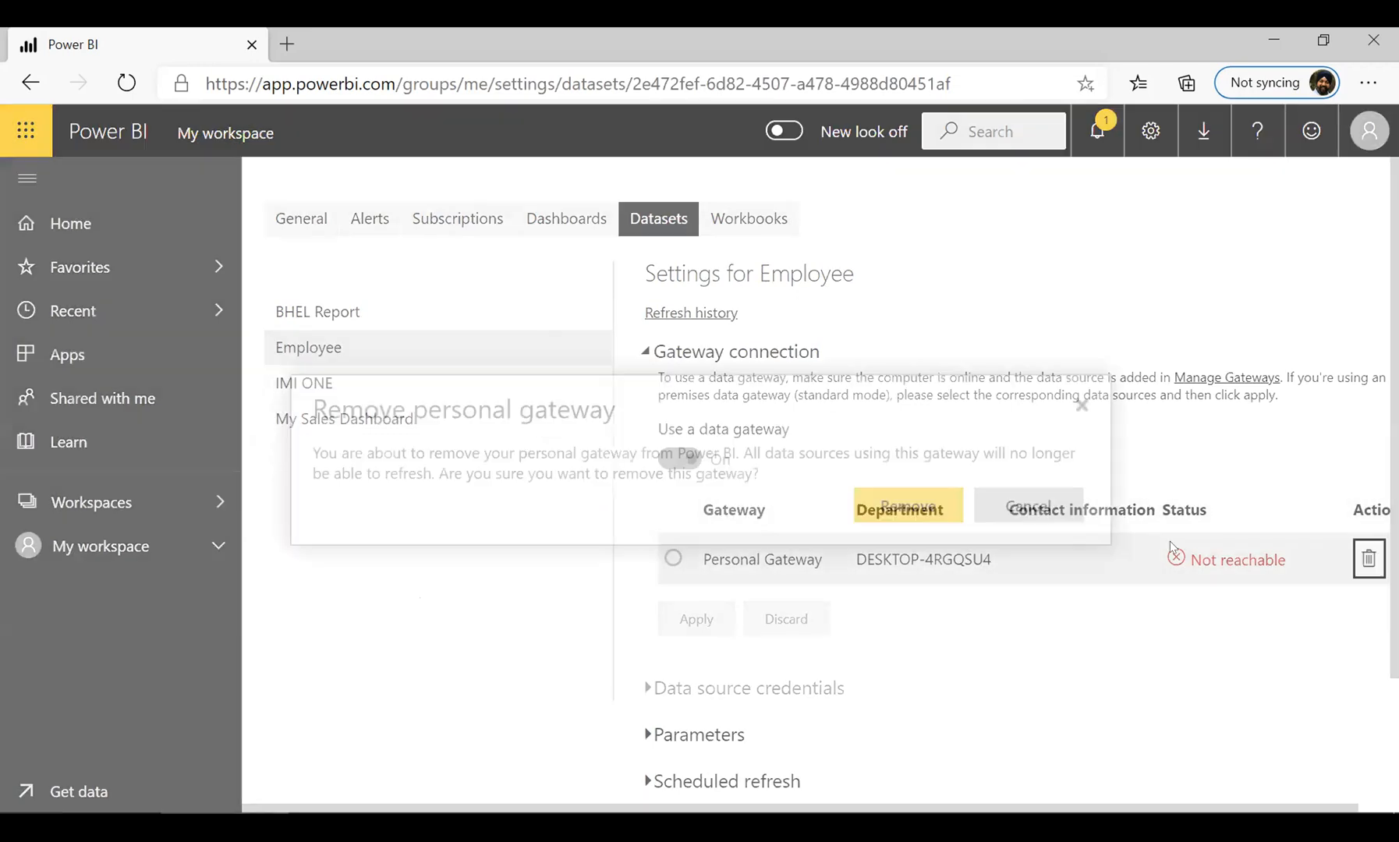
pyautogui.click(949, 519)
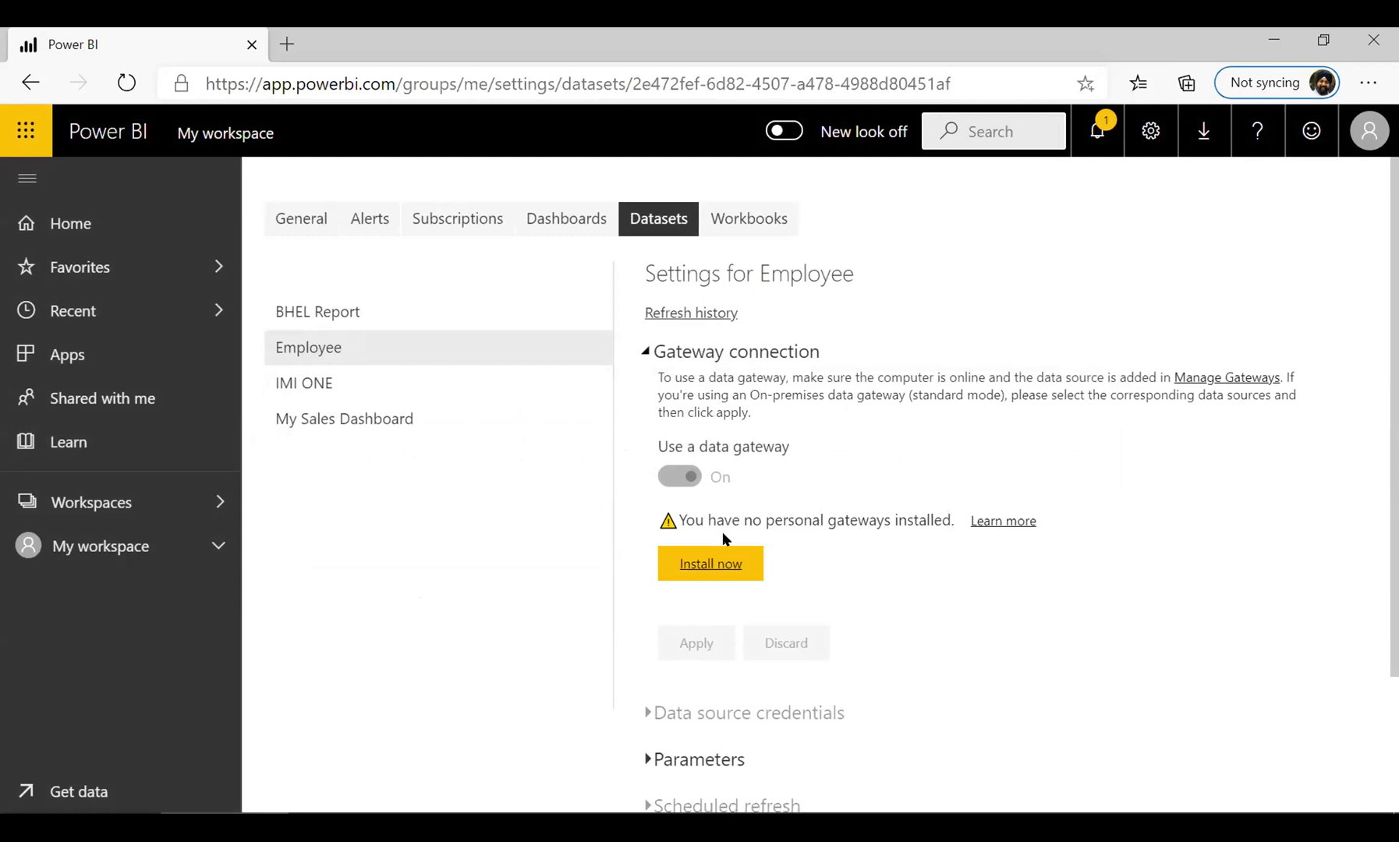
# - Start the personal gateway installer download in Chrome and show the file in Downloads
pyautogui.hotkey('alt', 'Tab')
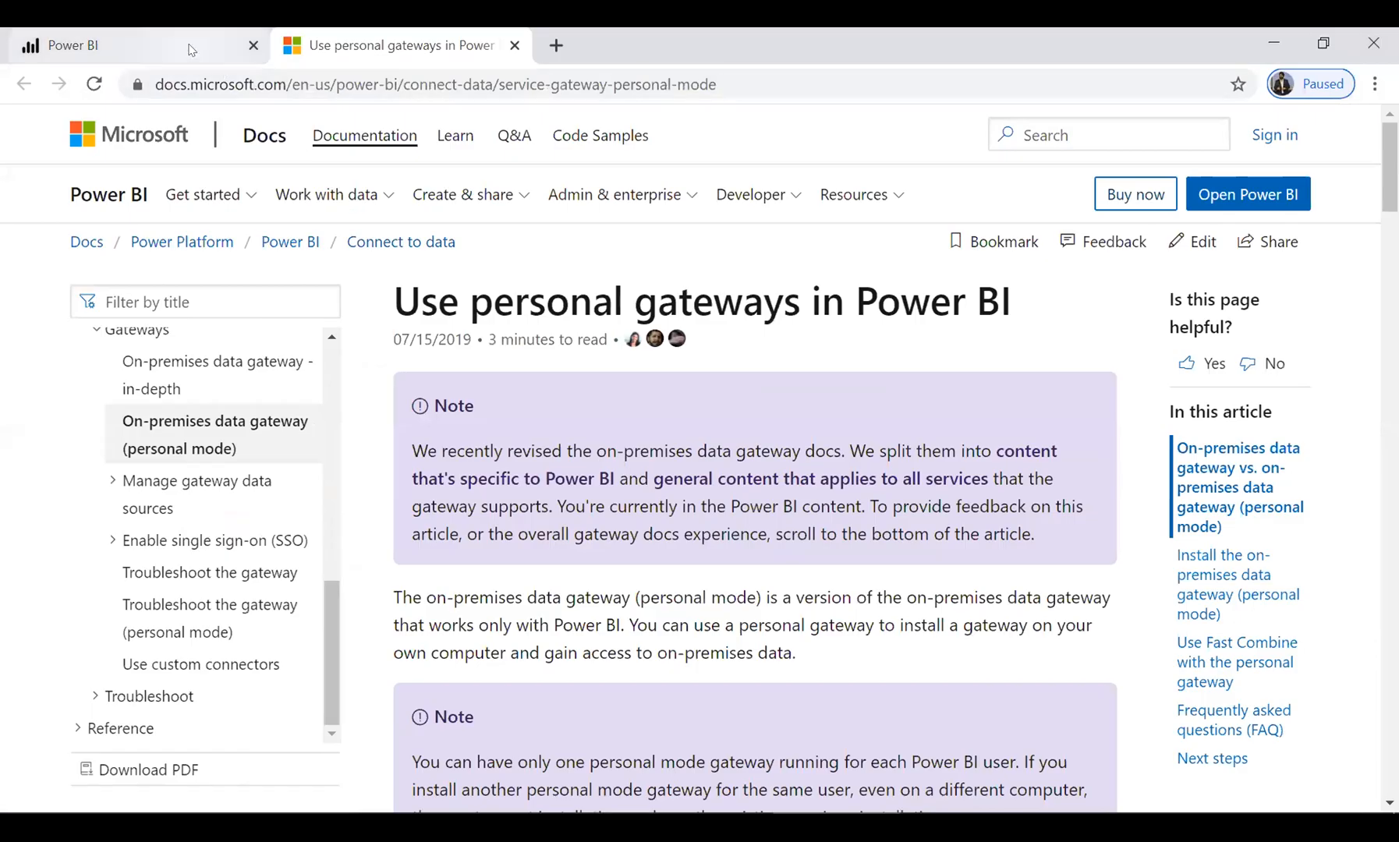
pyautogui.click(189, 45)
pyautogui.click(708, 563)
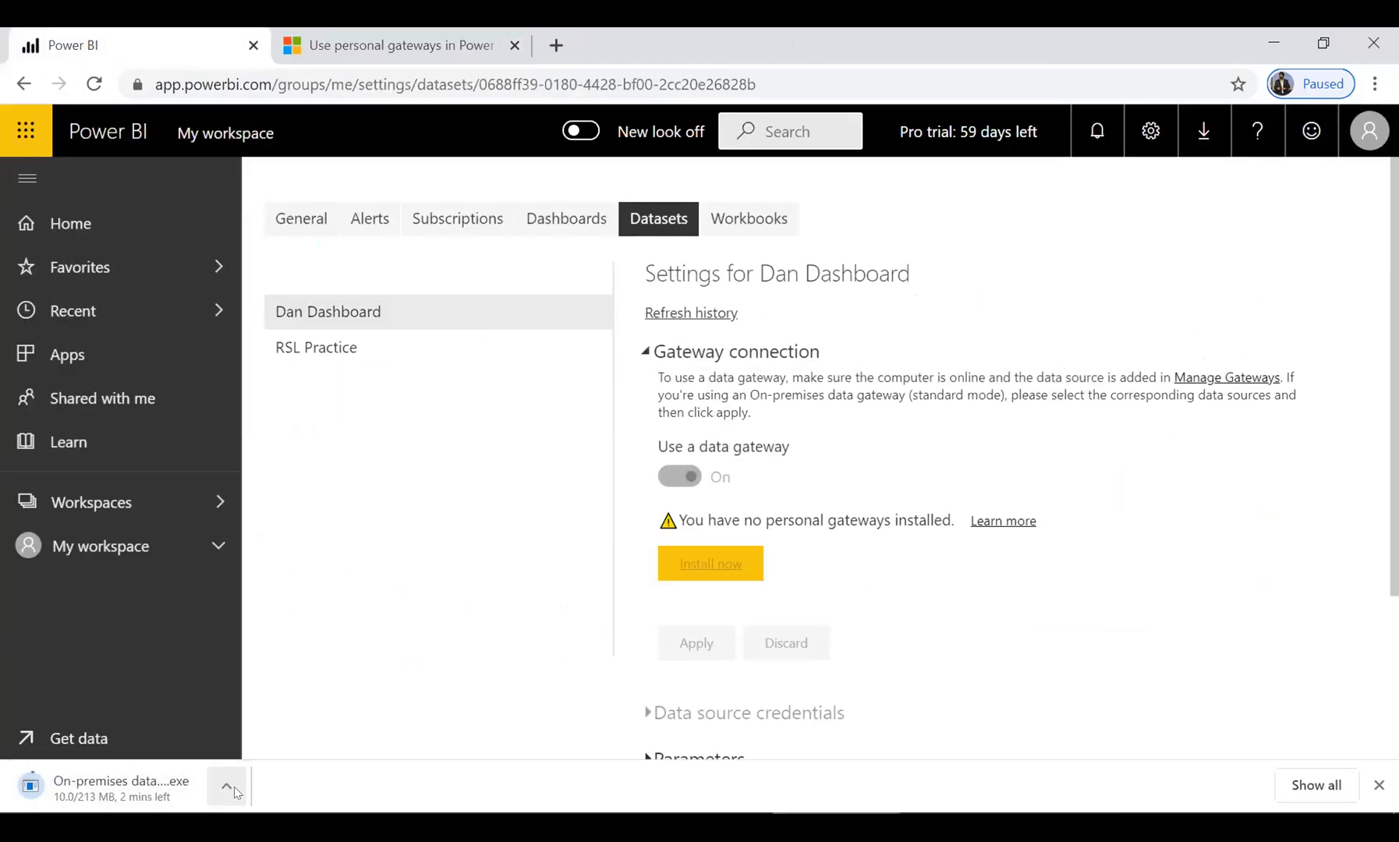
pyautogui.click(229, 791)
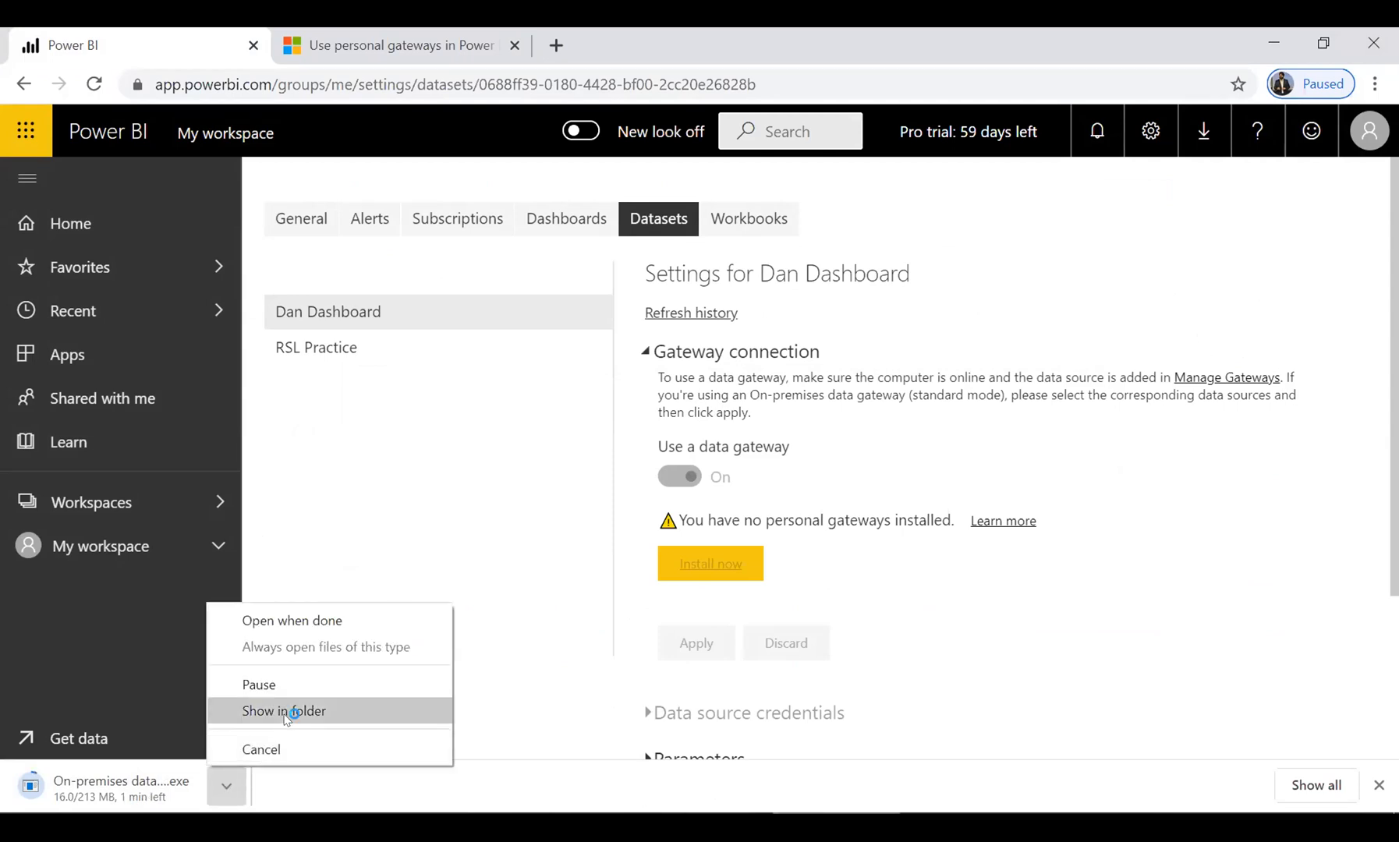
pyautogui.click(285, 710)
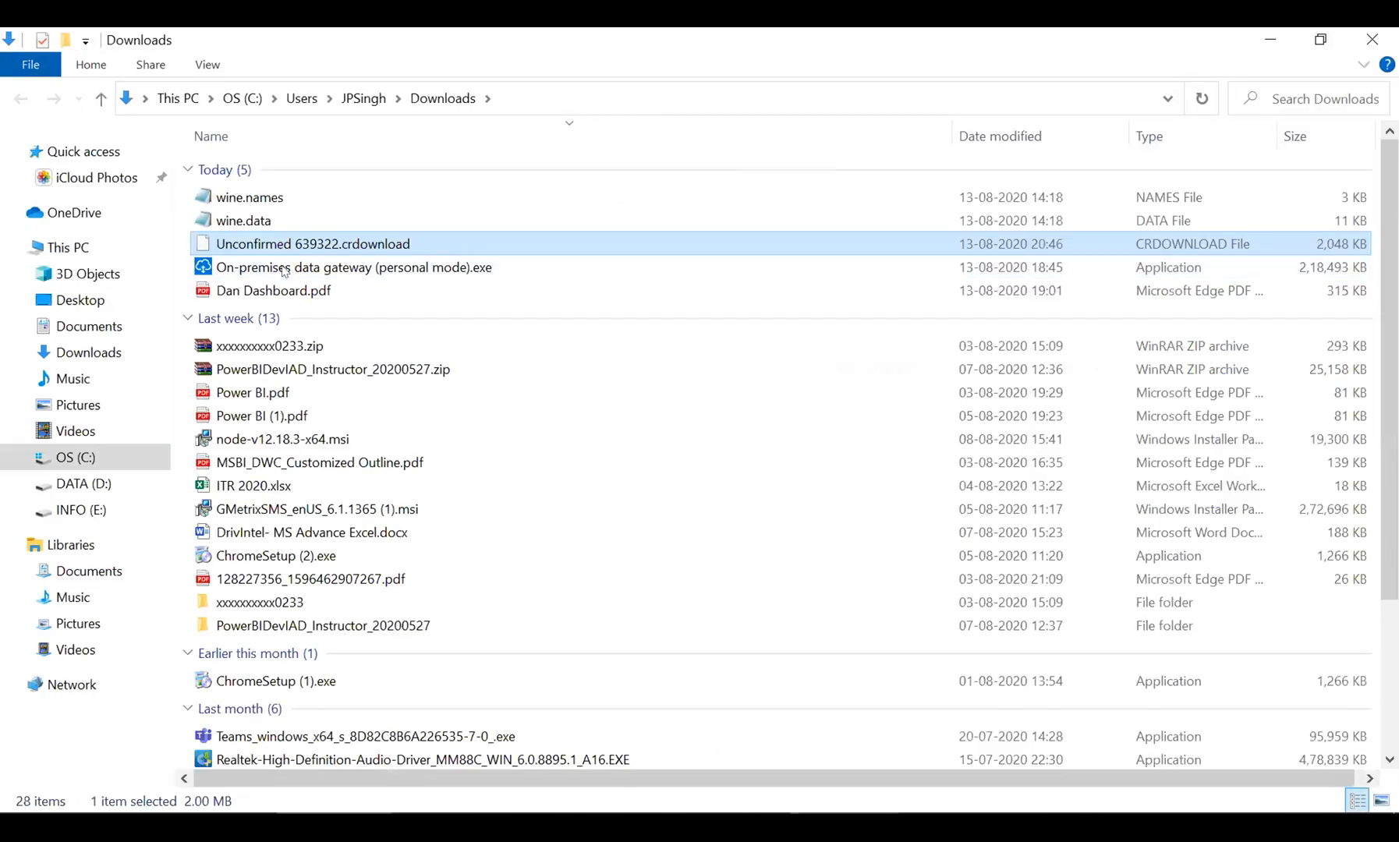
pyautogui.click(297, 269)
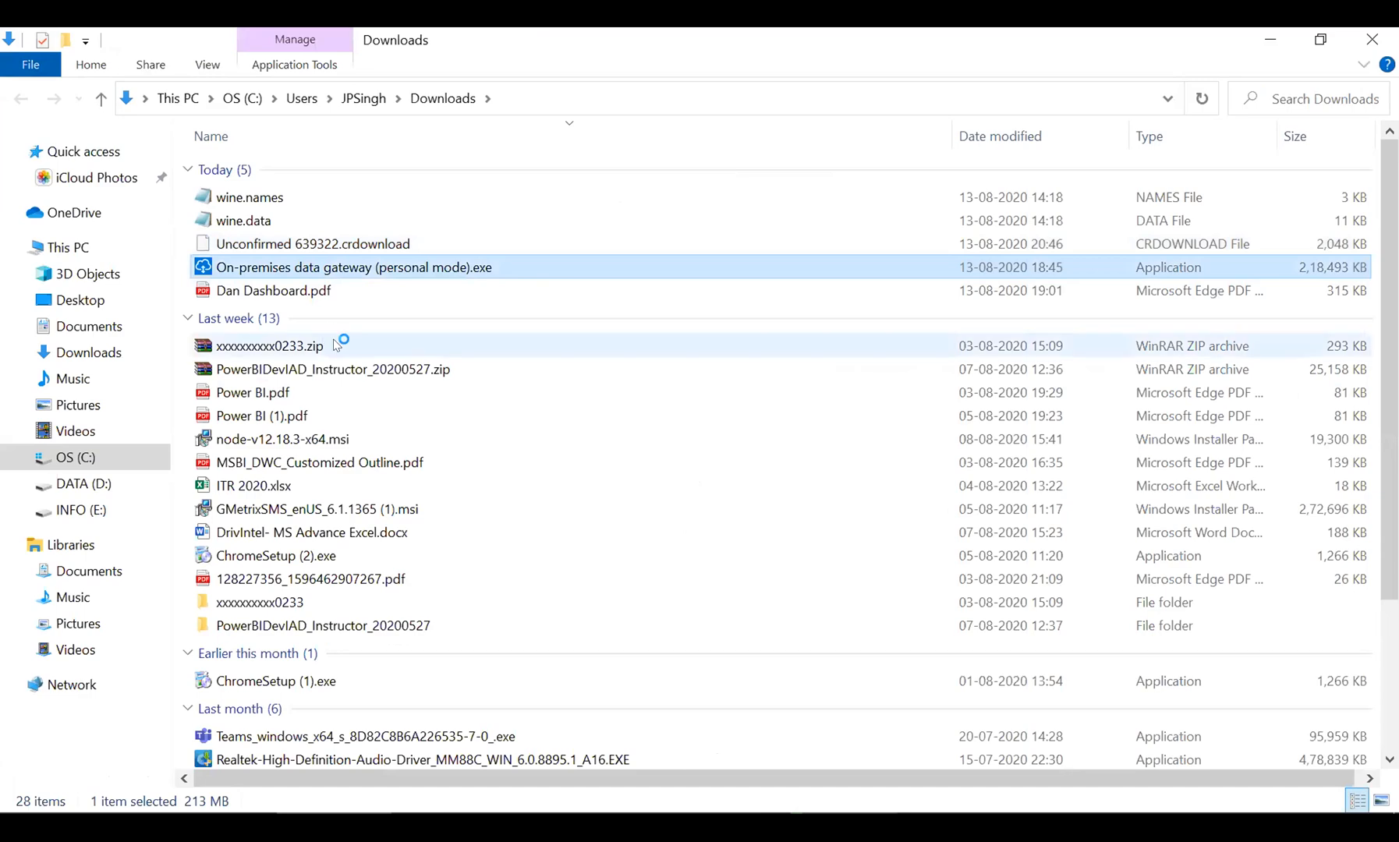
# - Pause the gateway installer download and dismiss the installation-failed message
pyautogui.hotkey('alt', 'Tab')
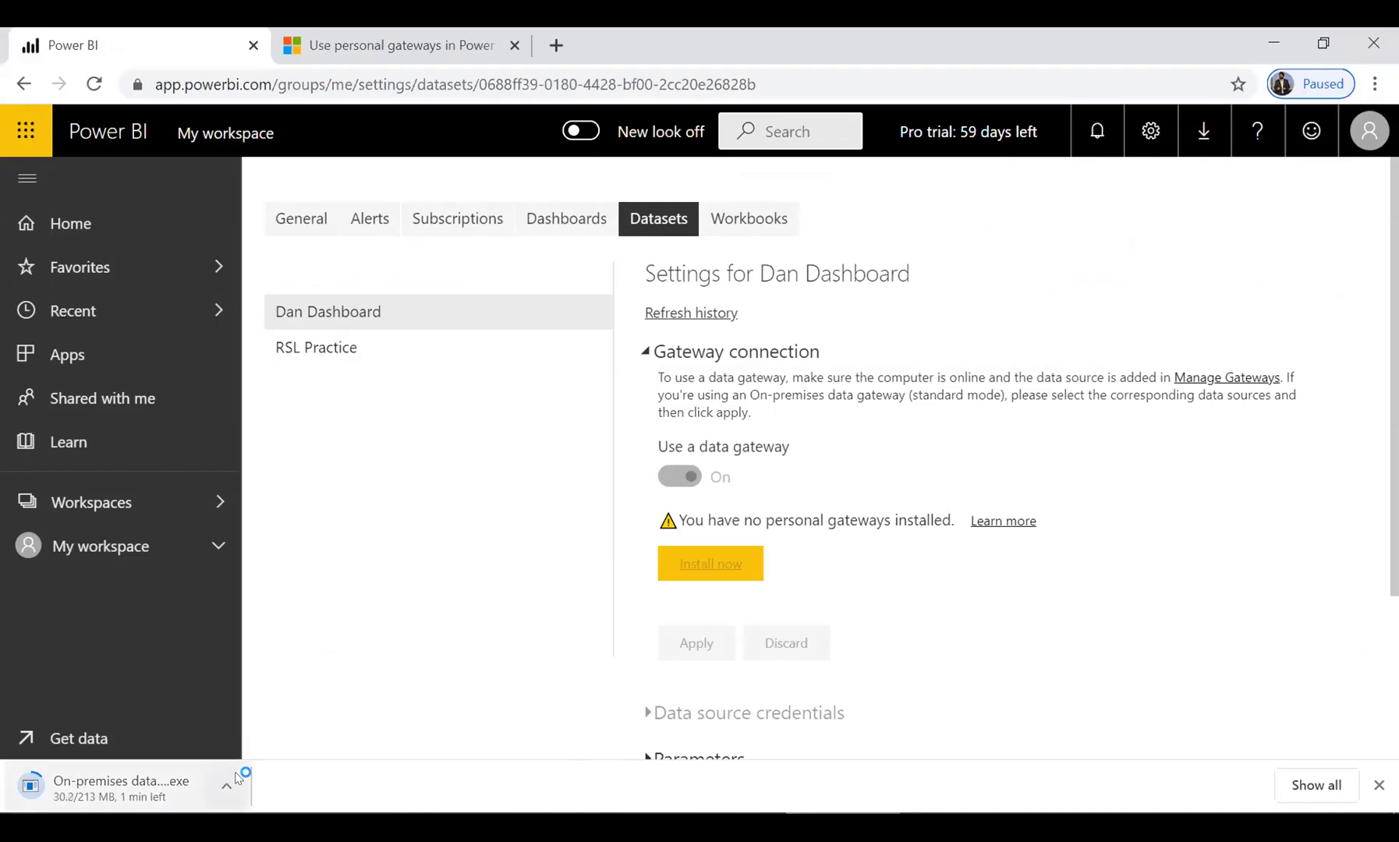
pyautogui.click(228, 779)
pyautogui.click(275, 685)
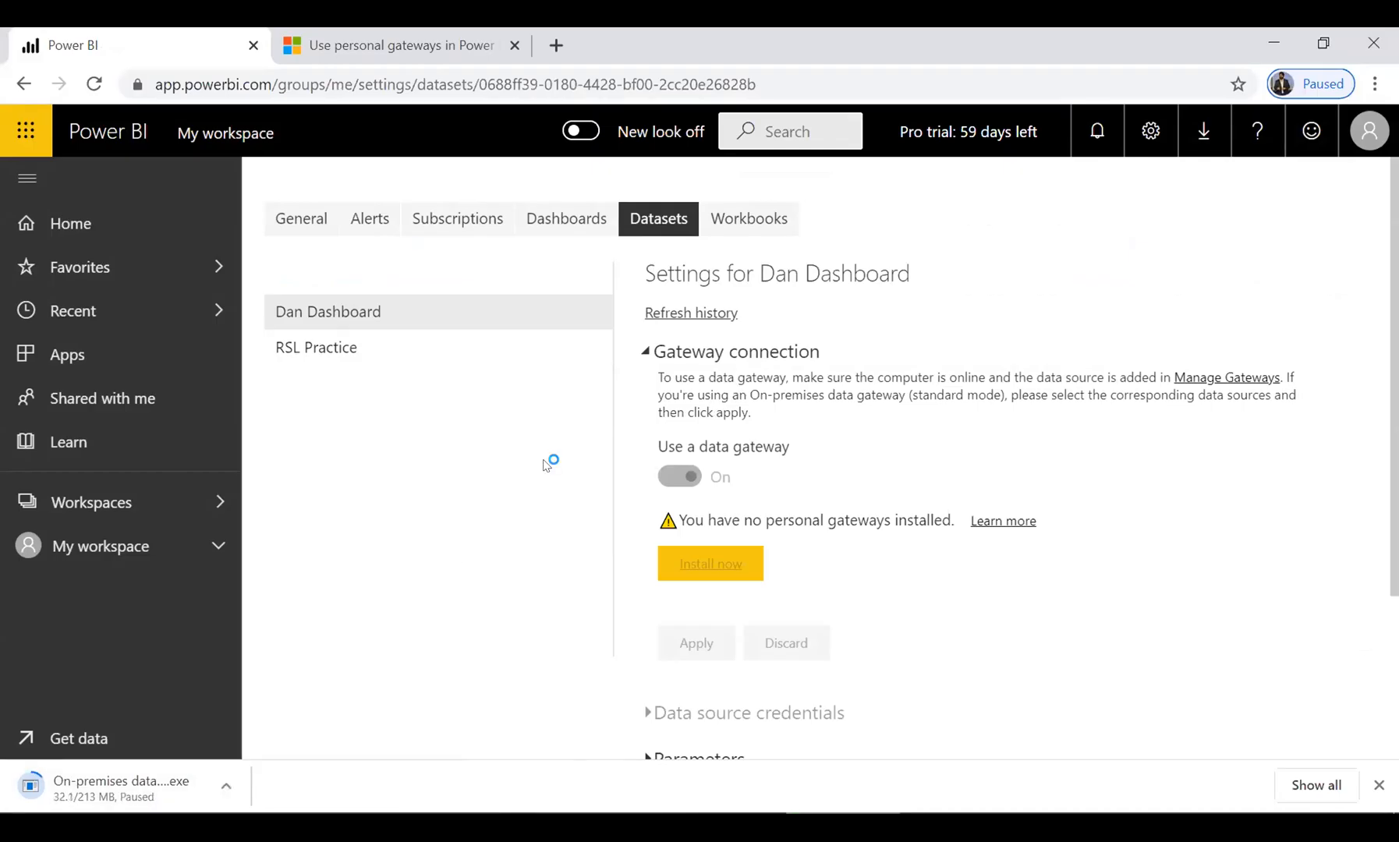
pyautogui.hotkey('alt', 'Tab')
pyautogui.hotkey('alt', 'Tab')
pyautogui.hotkey('alt', 'Tab')
pyautogui.hotkey('alt', 'Tab')
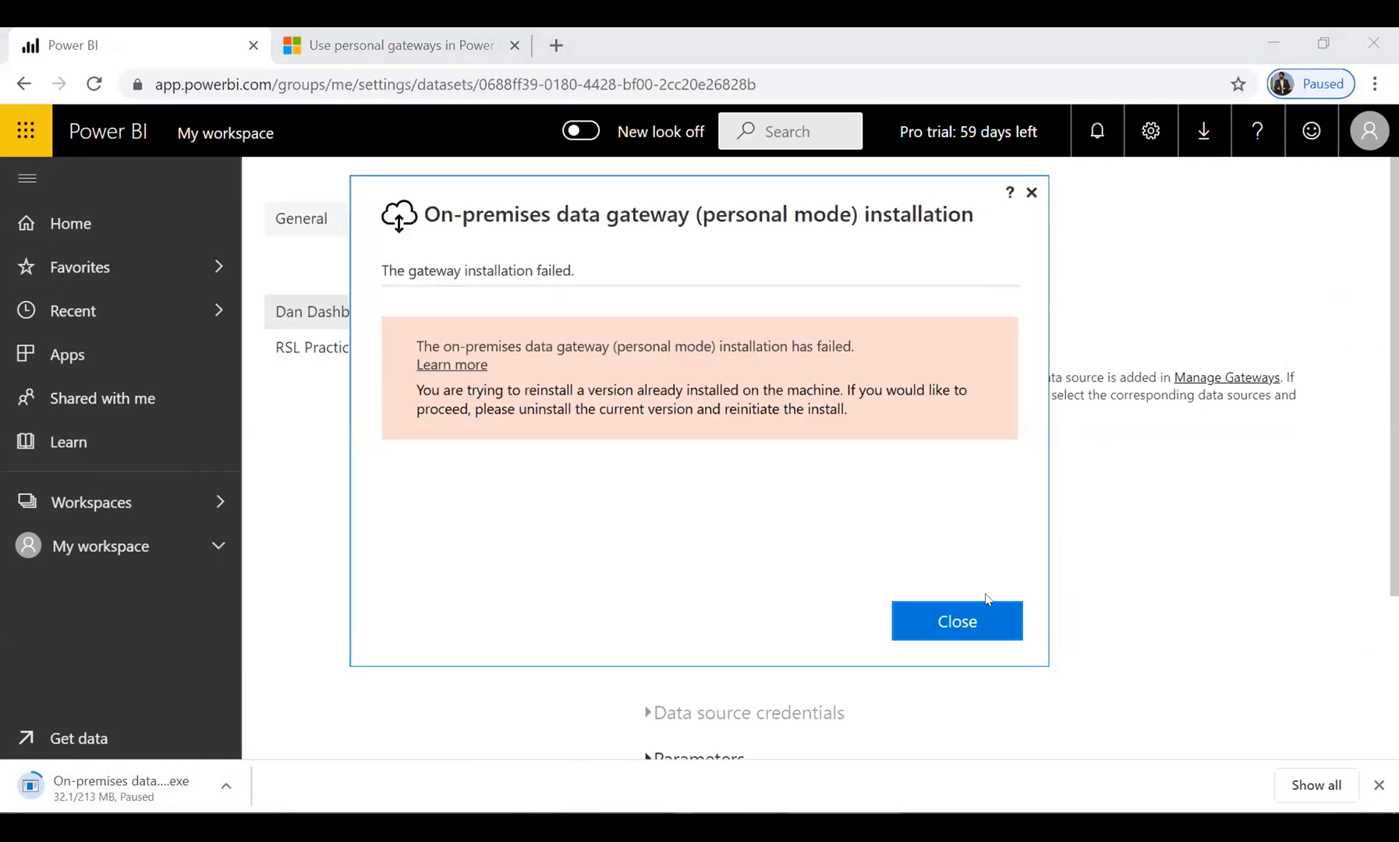
pyautogui.click(969, 612)
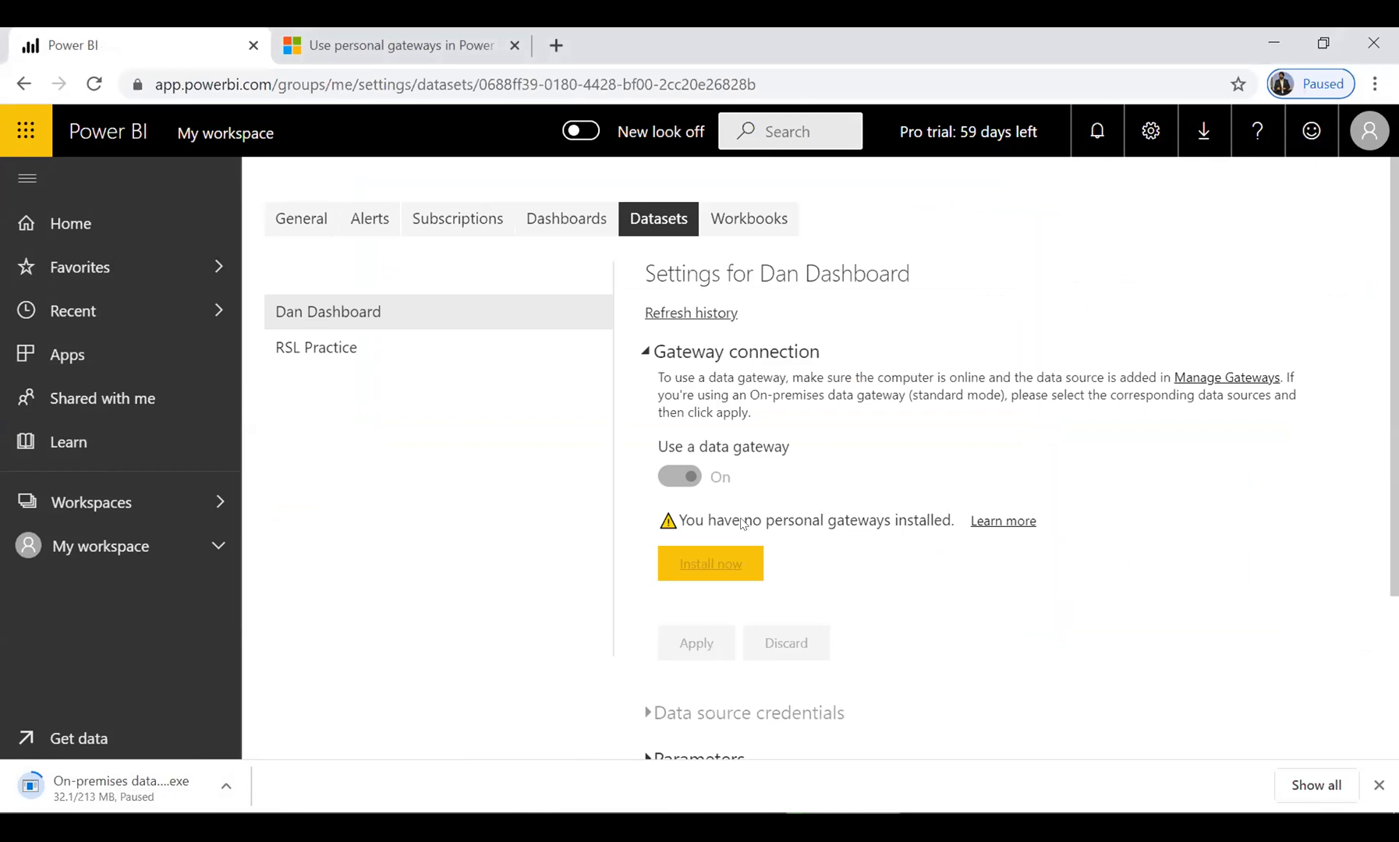
# - Inspect IMI ONE's gateway connection settings in Edge, then return to My workspace's dashboards in Chrome
pyautogui.scroll(-1, 744, 575)
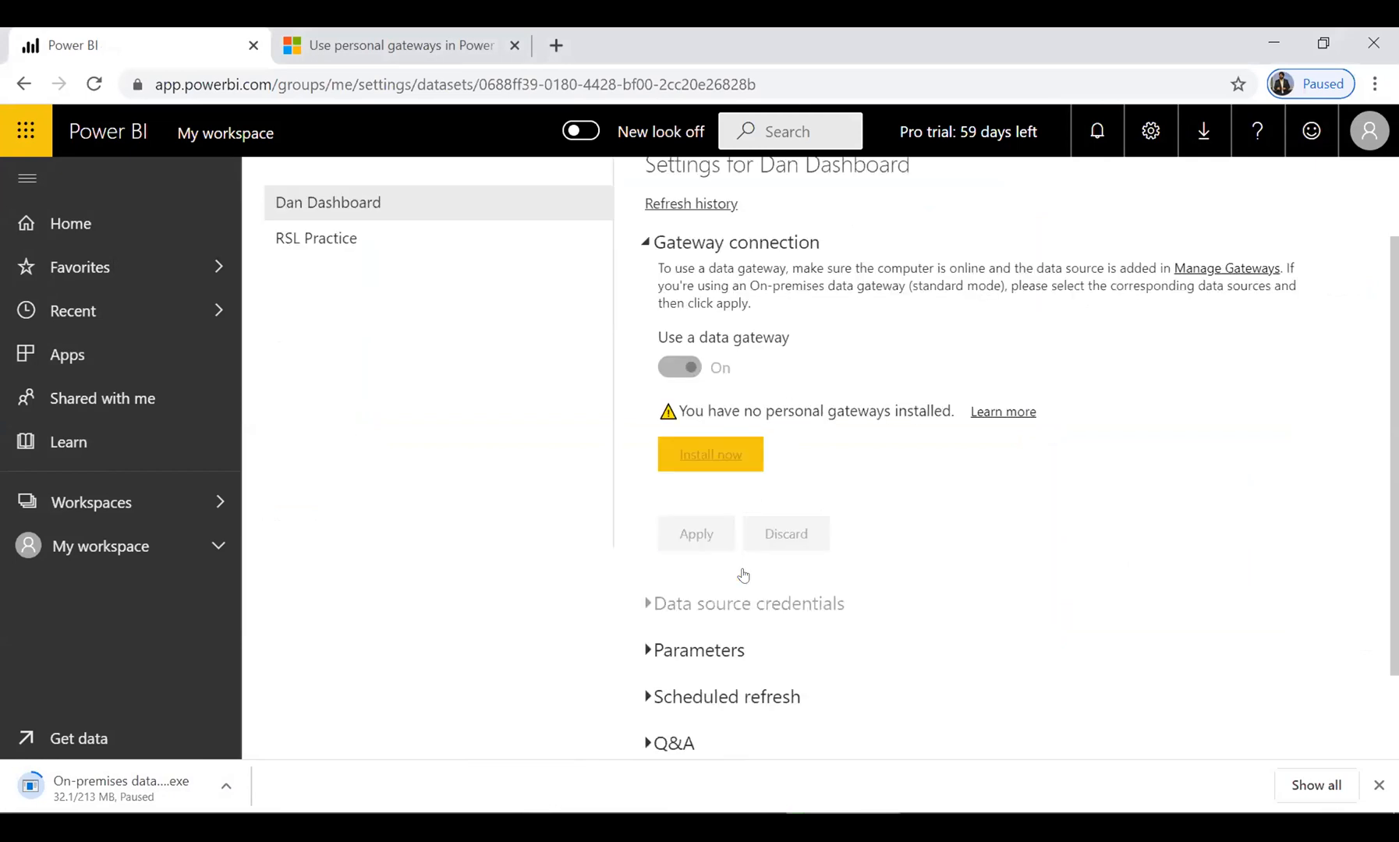
pyautogui.scroll(-1, 746, 567)
pyautogui.scroll(2, 713, 564)
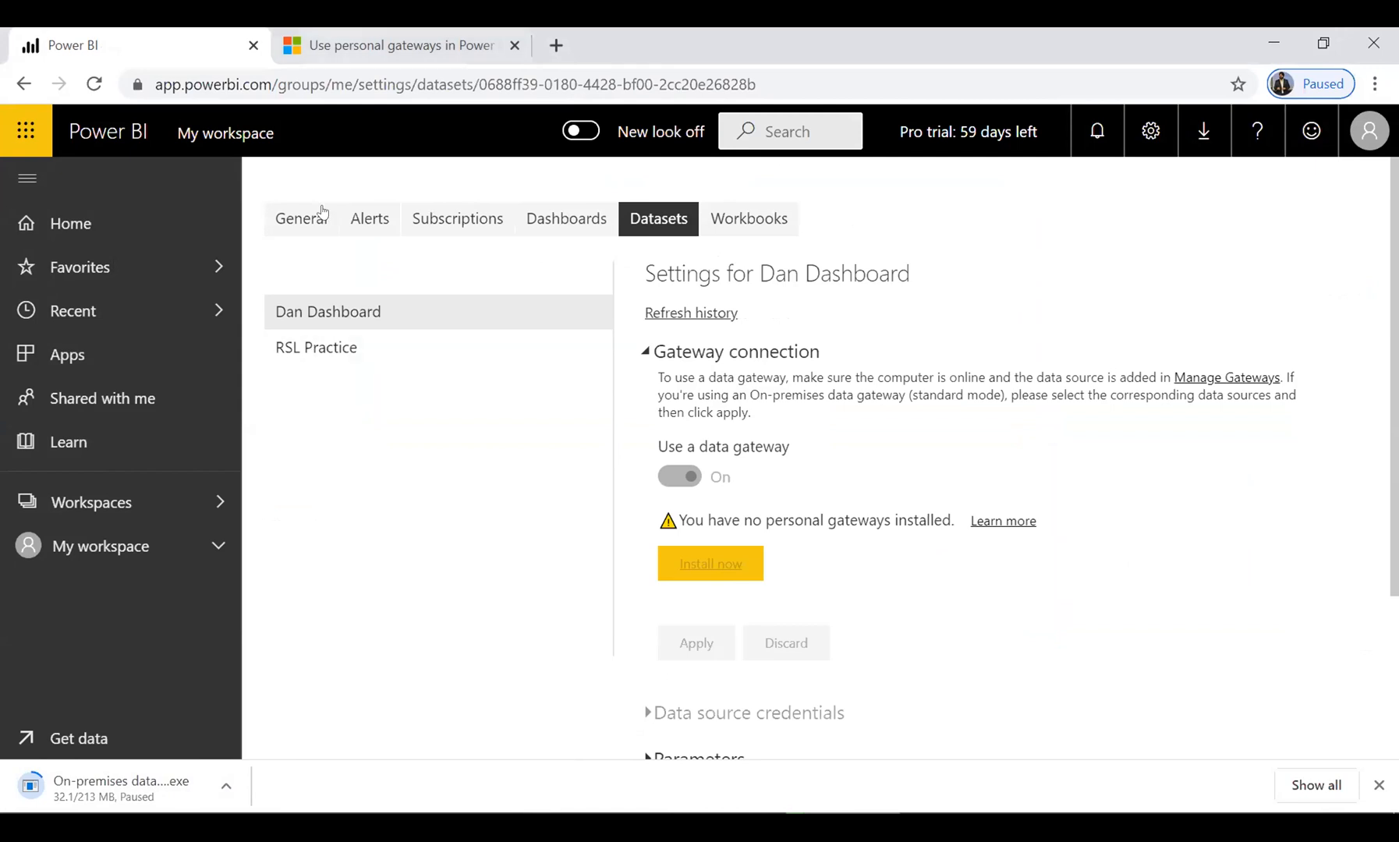
pyautogui.hotkey('alt', 'Tab')
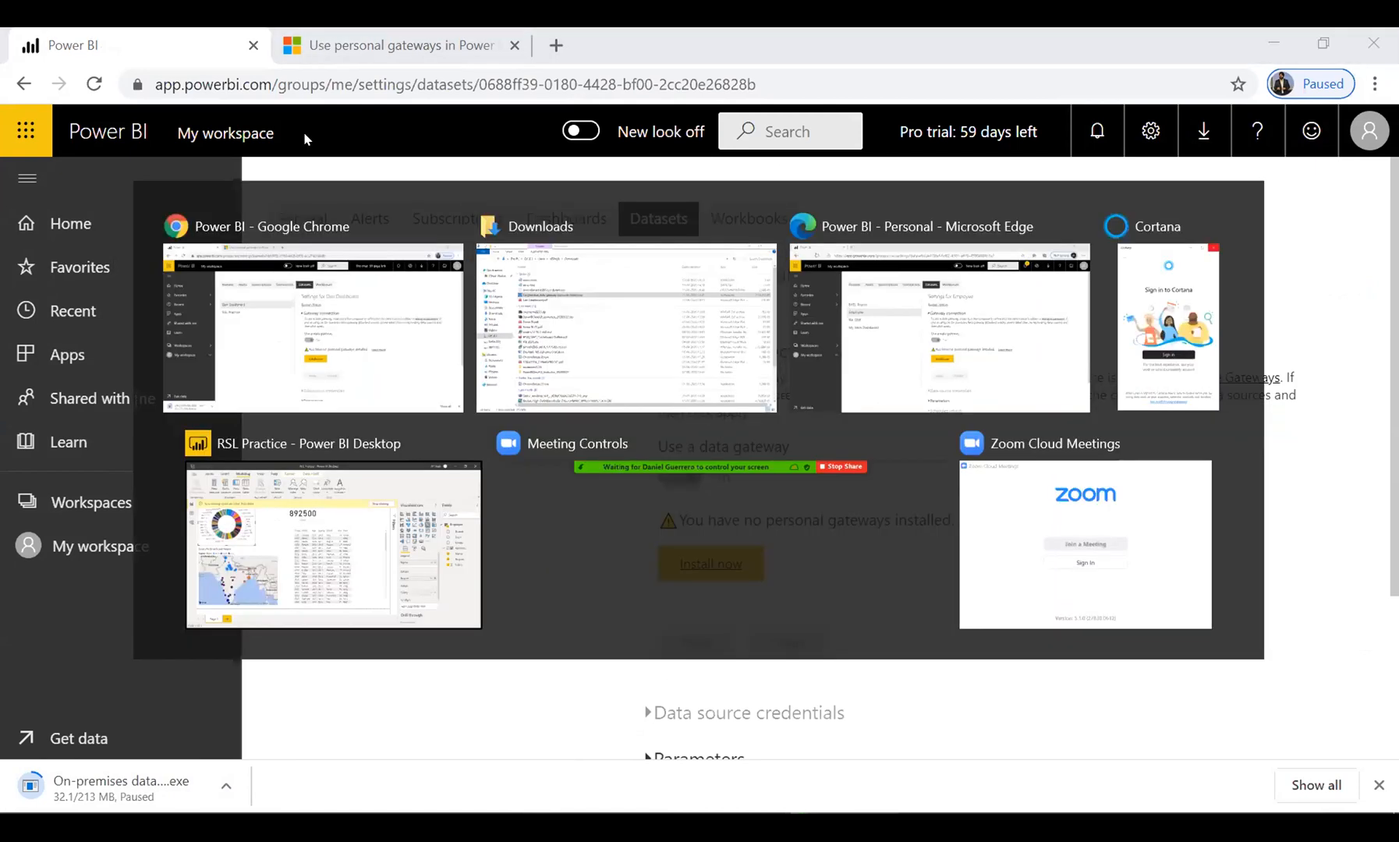
pyautogui.hotkey('alt', 'Tab')
pyautogui.click(322, 386)
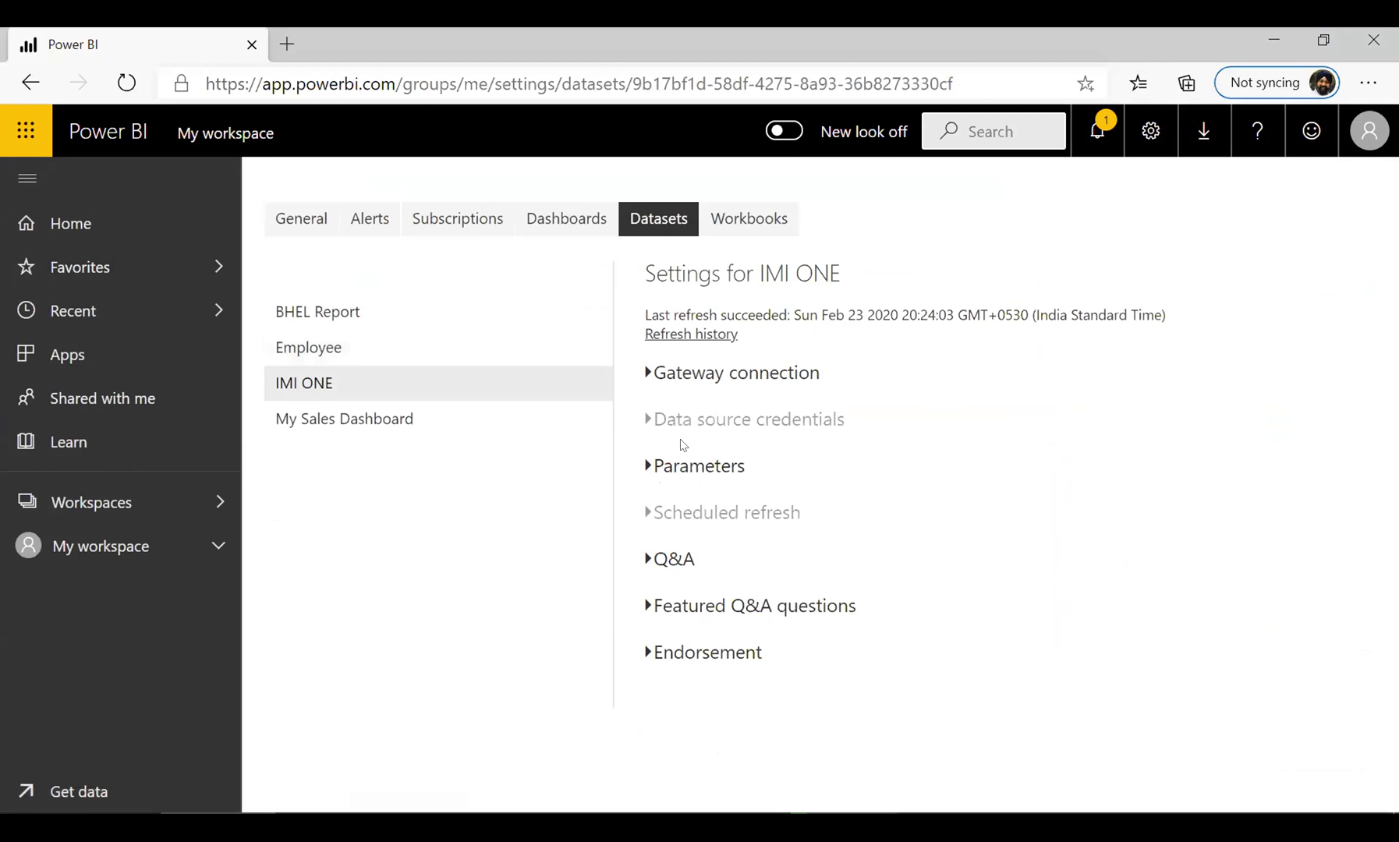
pyautogui.click(647, 374)
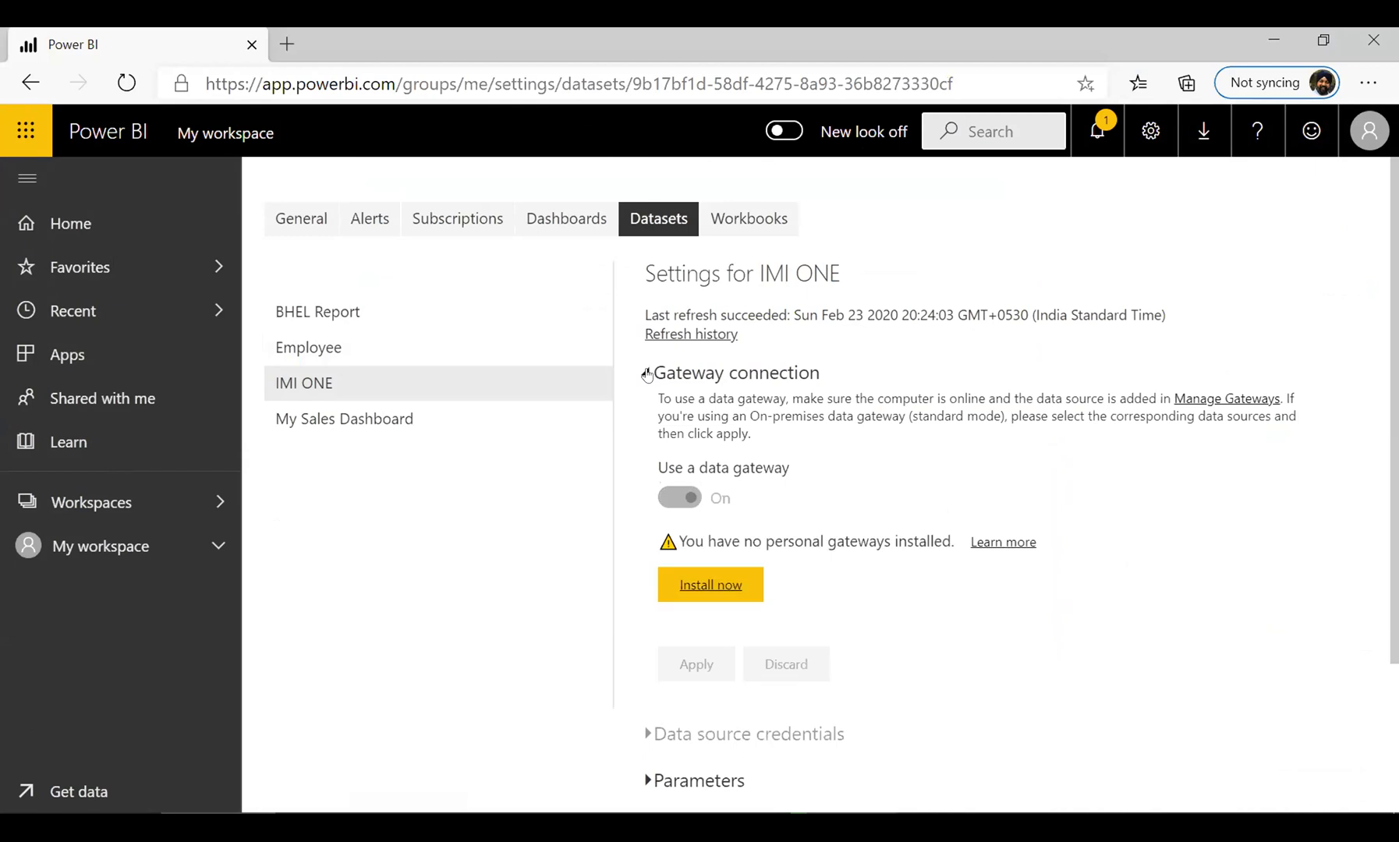
pyautogui.scroll(-2, 710, 562)
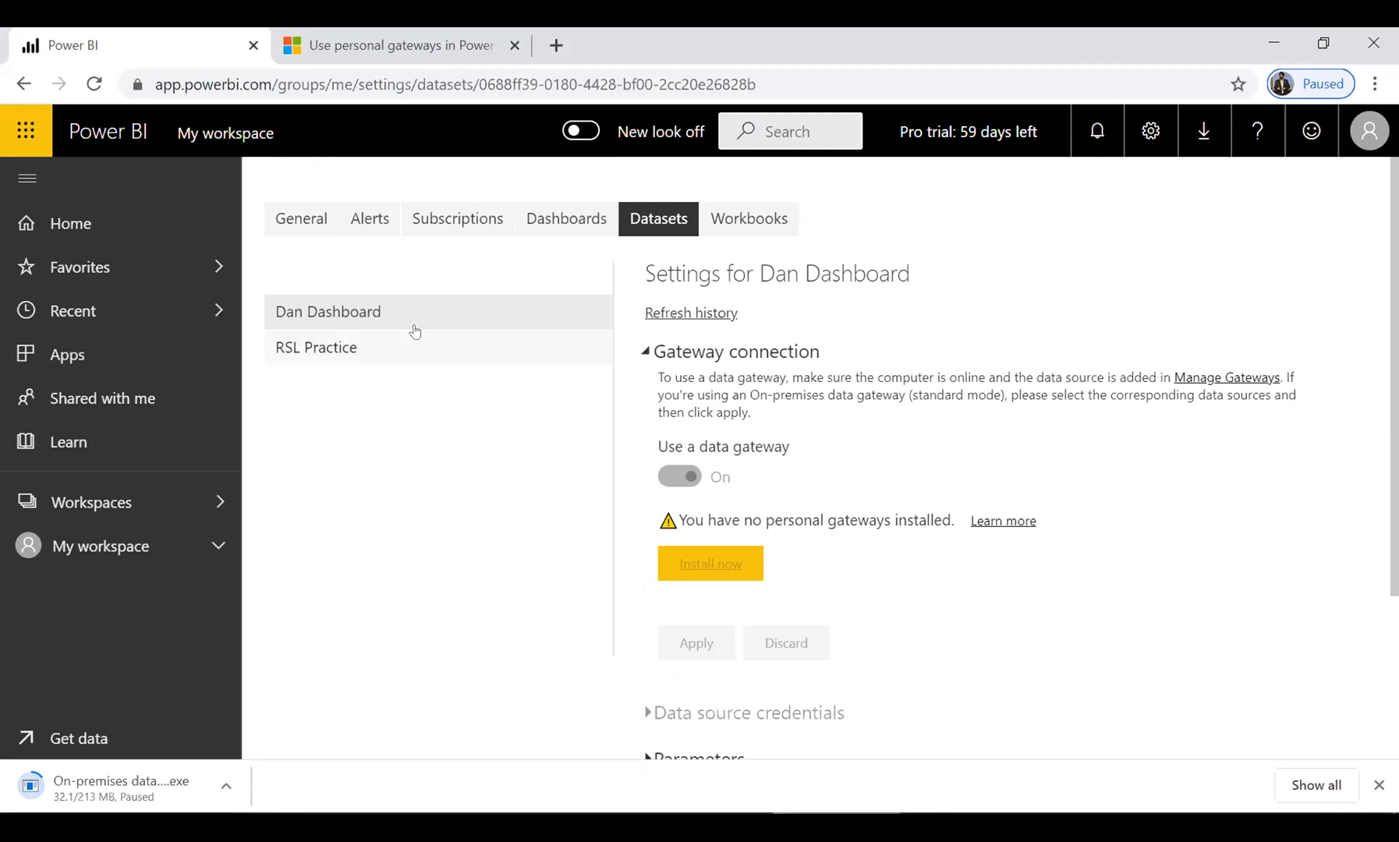
pyautogui.click(127, 558)
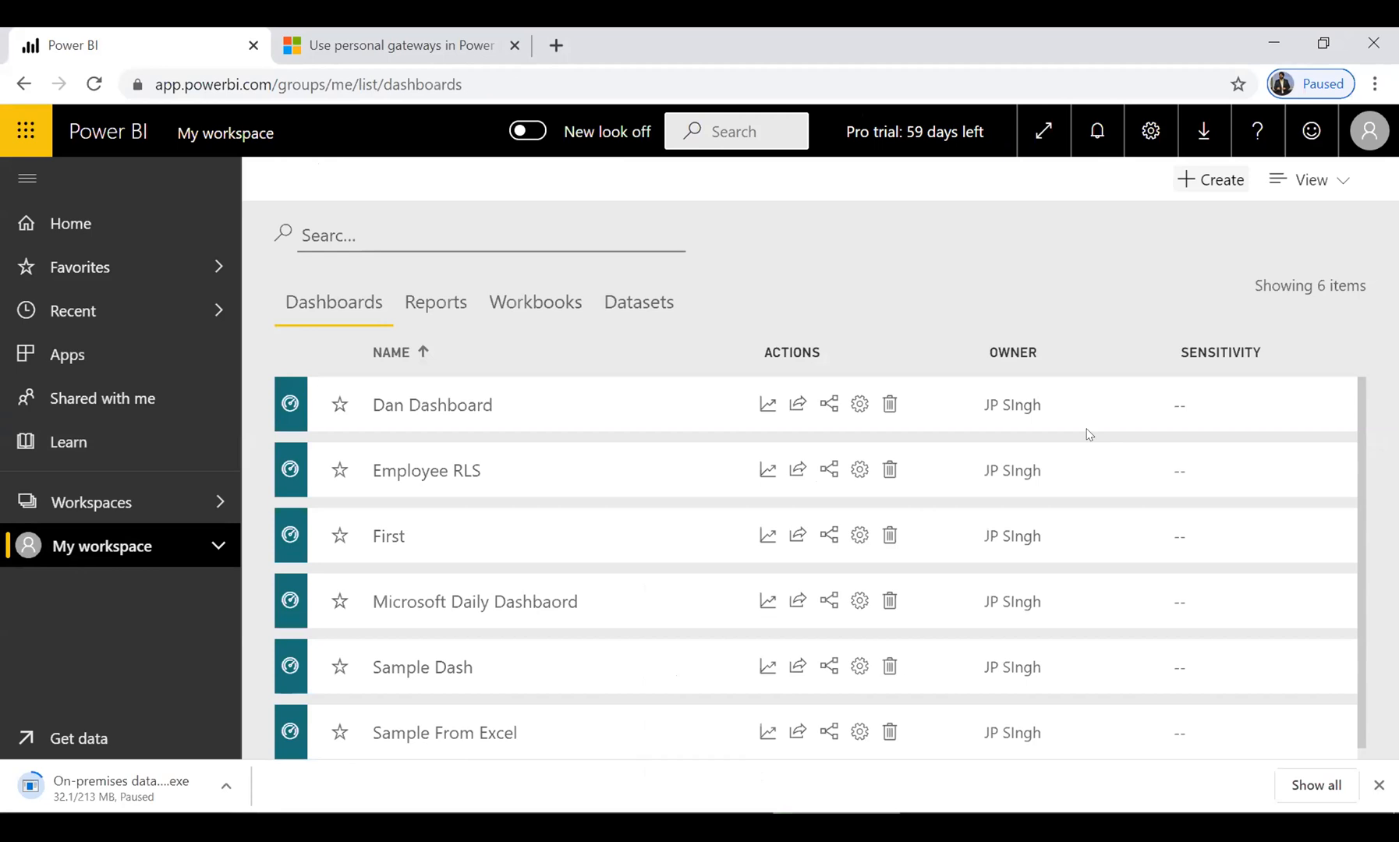
# - Open Manage permissions for the RSL Practice dataset from the Datasets list
pyautogui.click(612, 306)
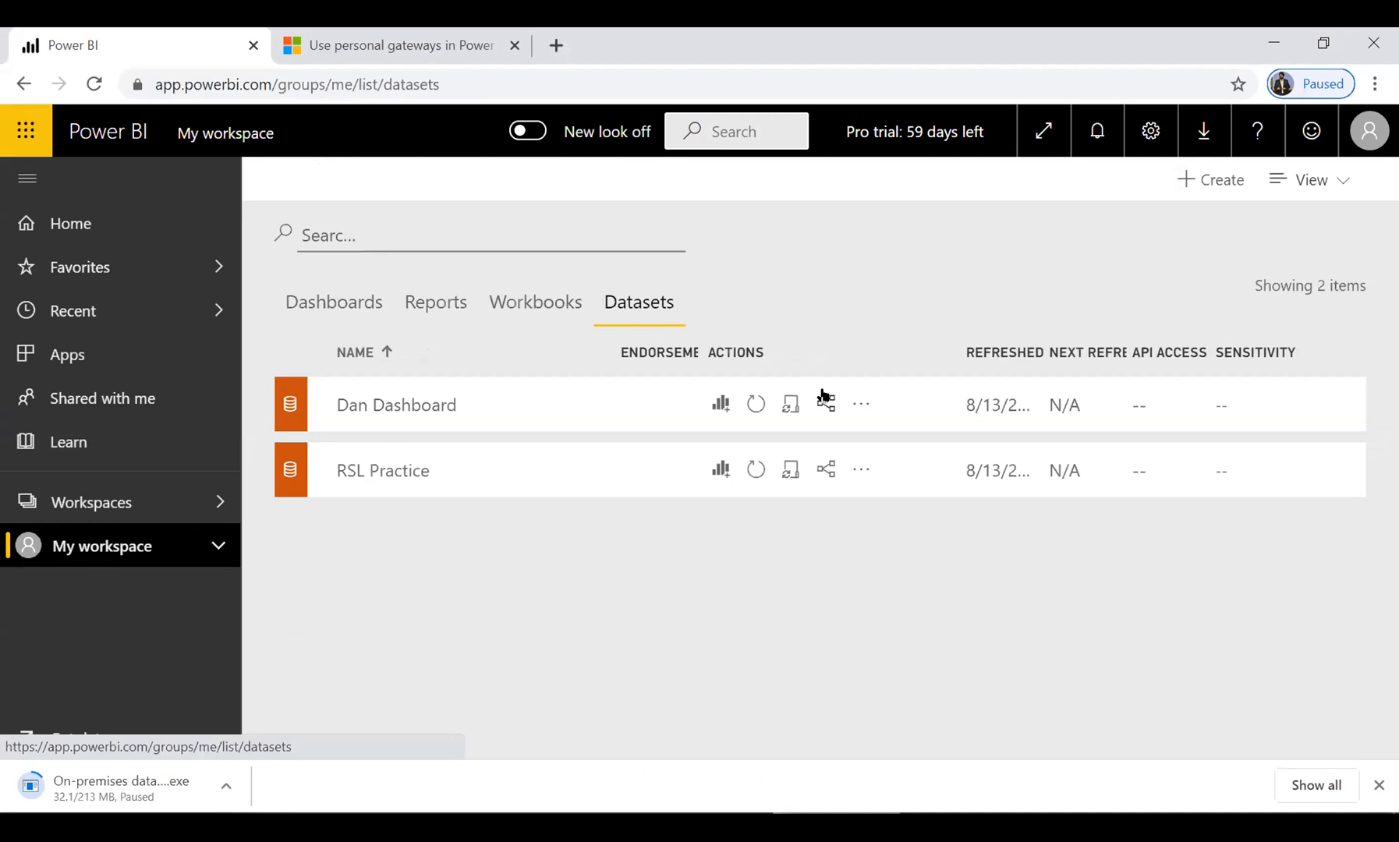
pyautogui.click(856, 469)
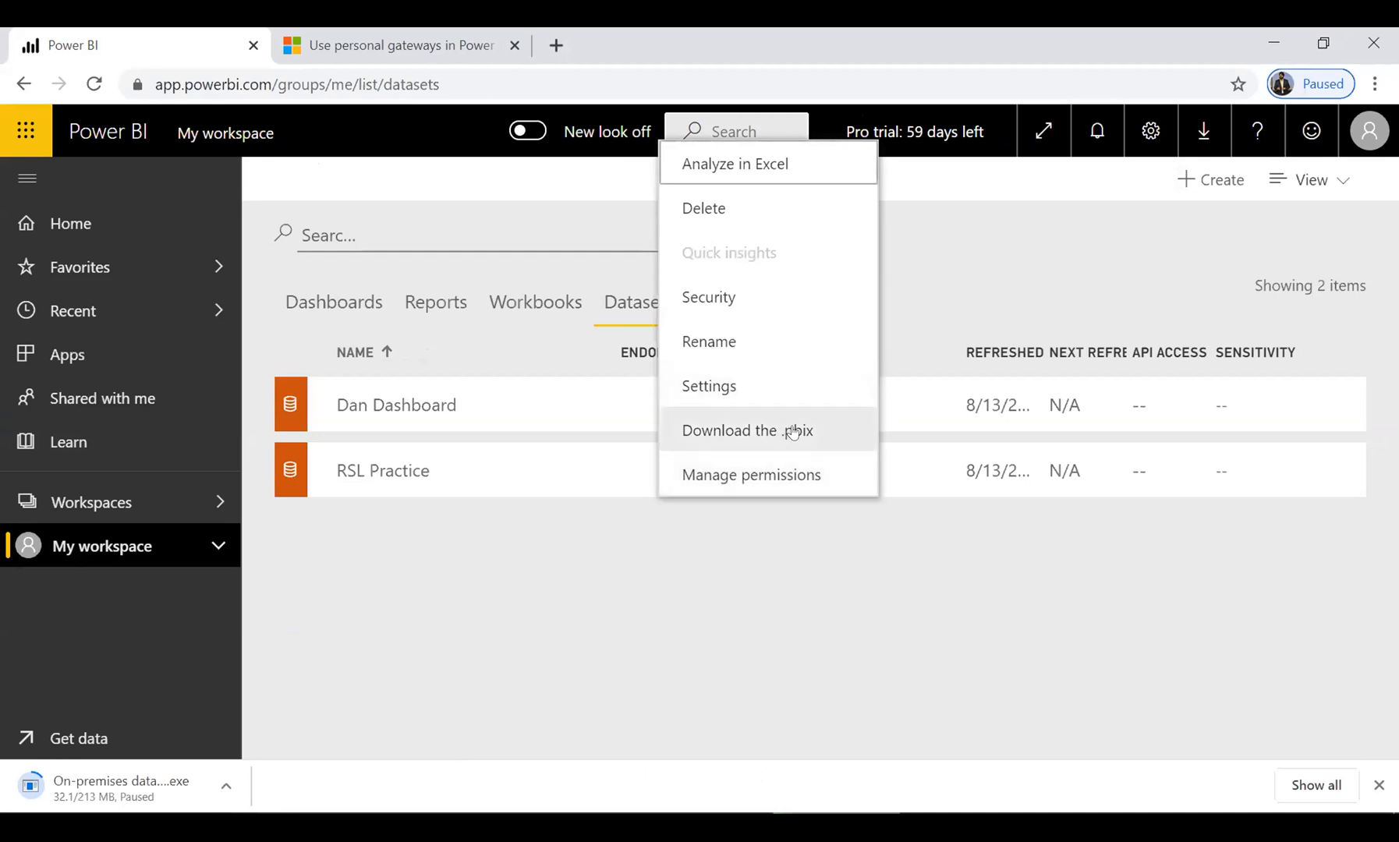
pyautogui.click(724, 476)
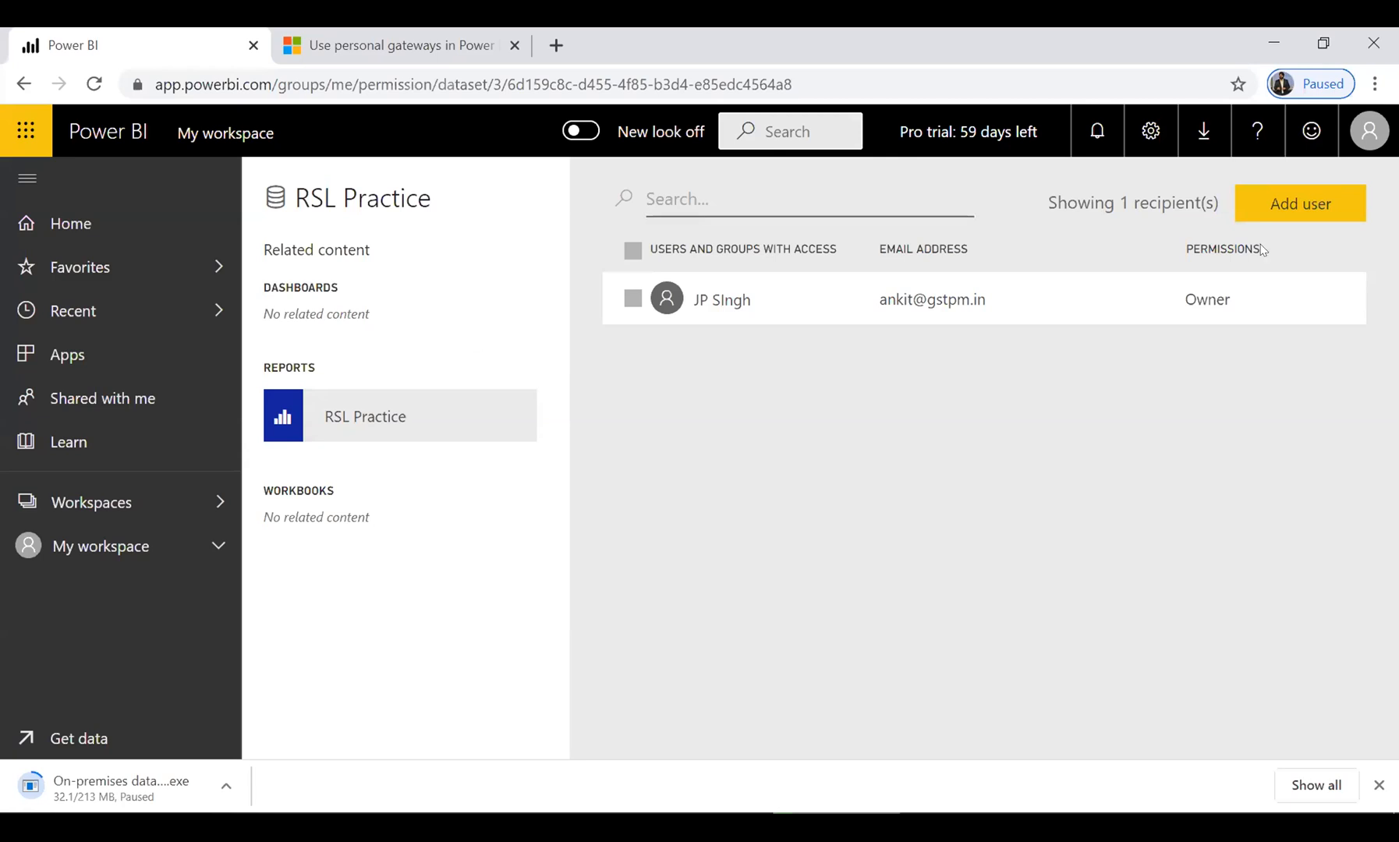
# - Add the second user by e-mail to RSL Practice with reshare and build allowed
pyautogui.click(1295, 200)
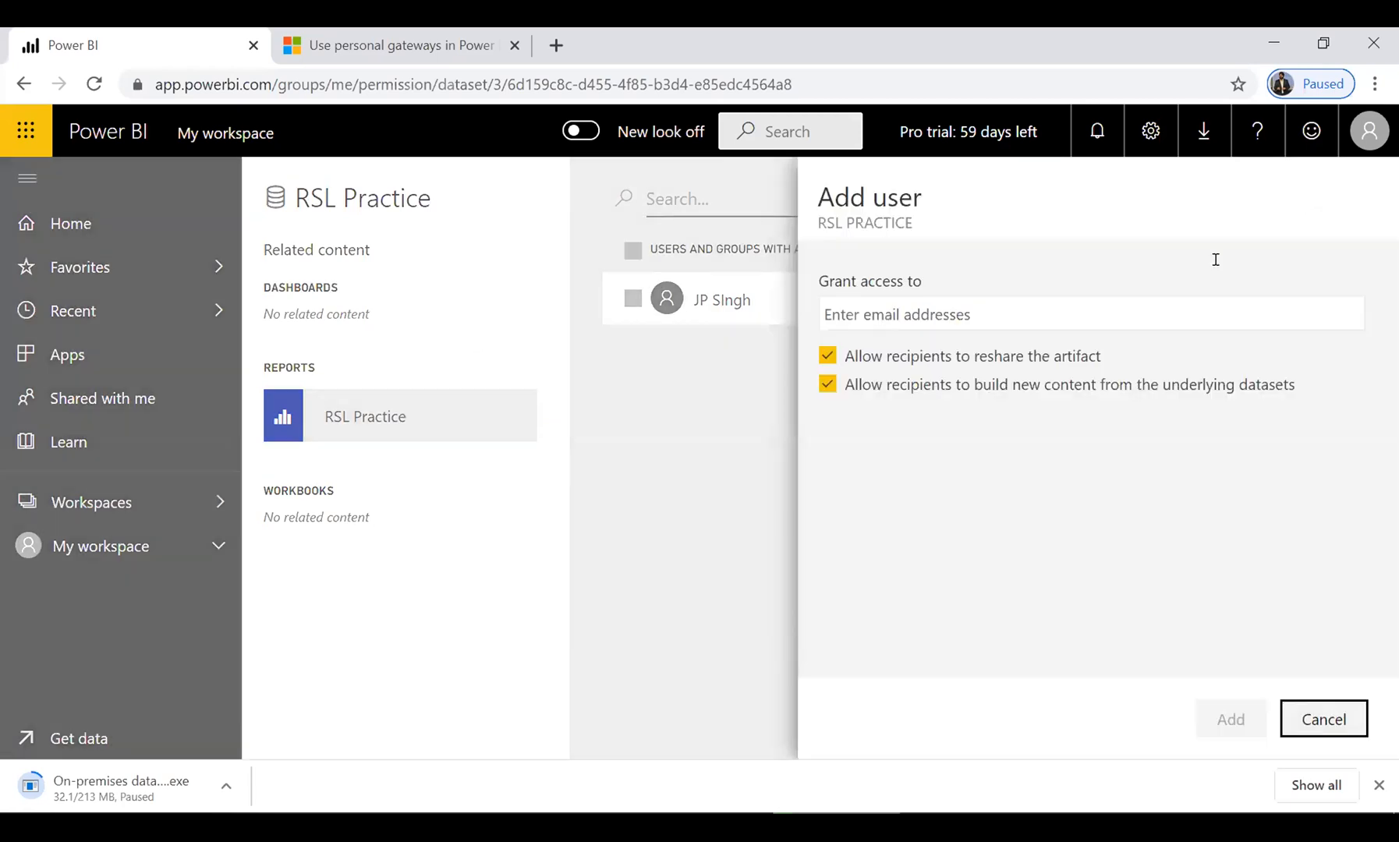
pyautogui.click(929, 315)
pyautogui.write('jps')
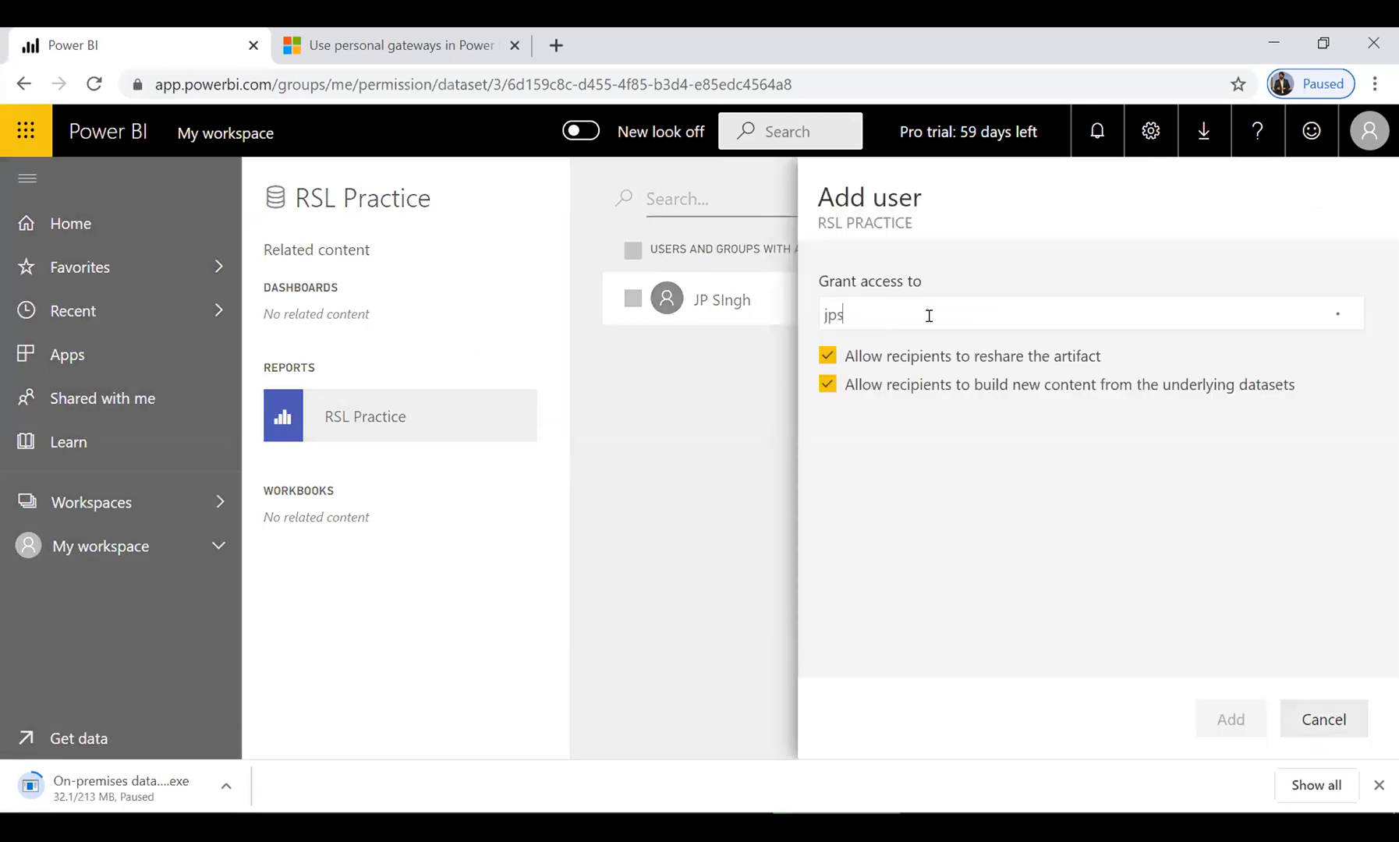
pyautogui.write('ingh')
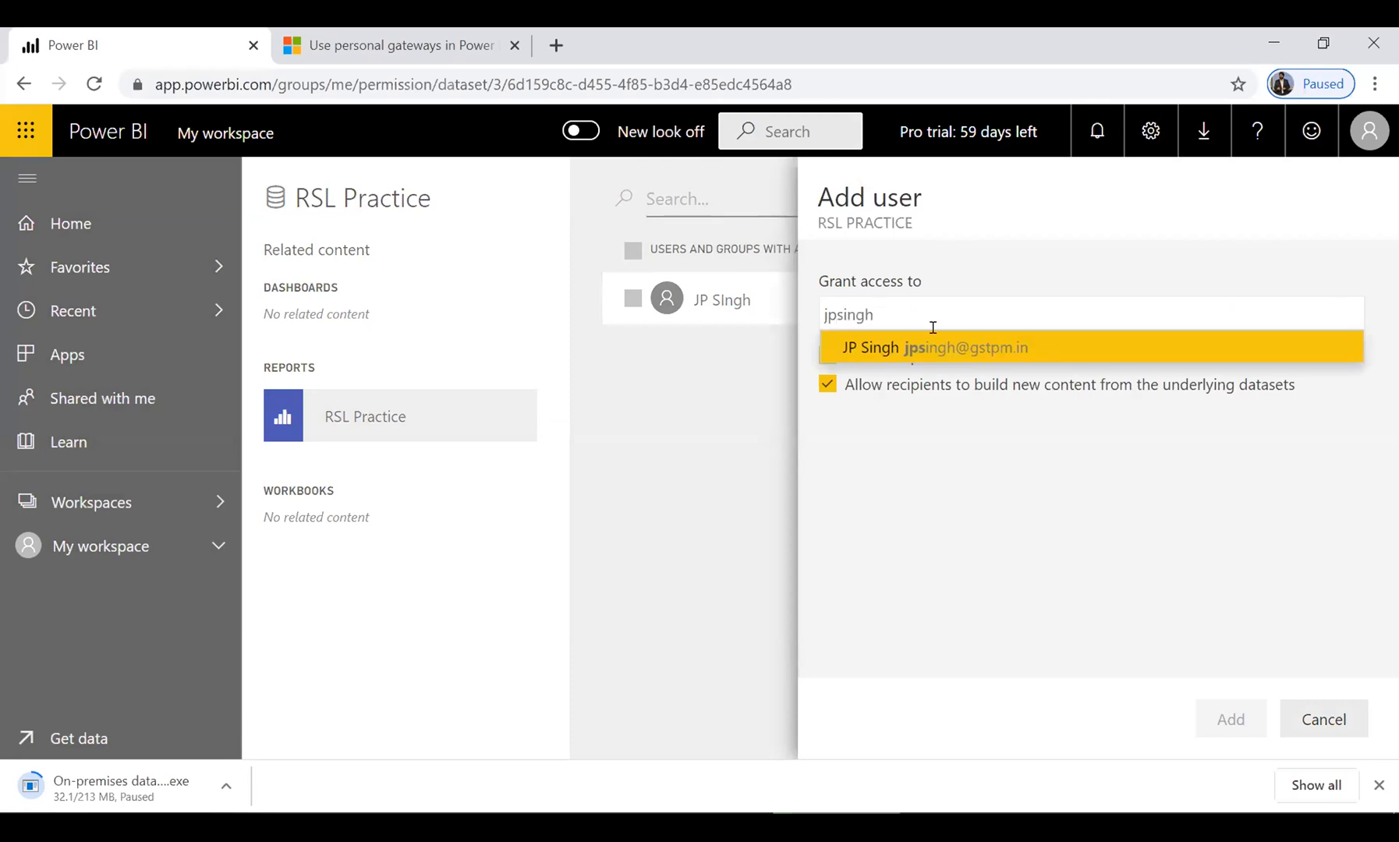
pyautogui.click(945, 343)
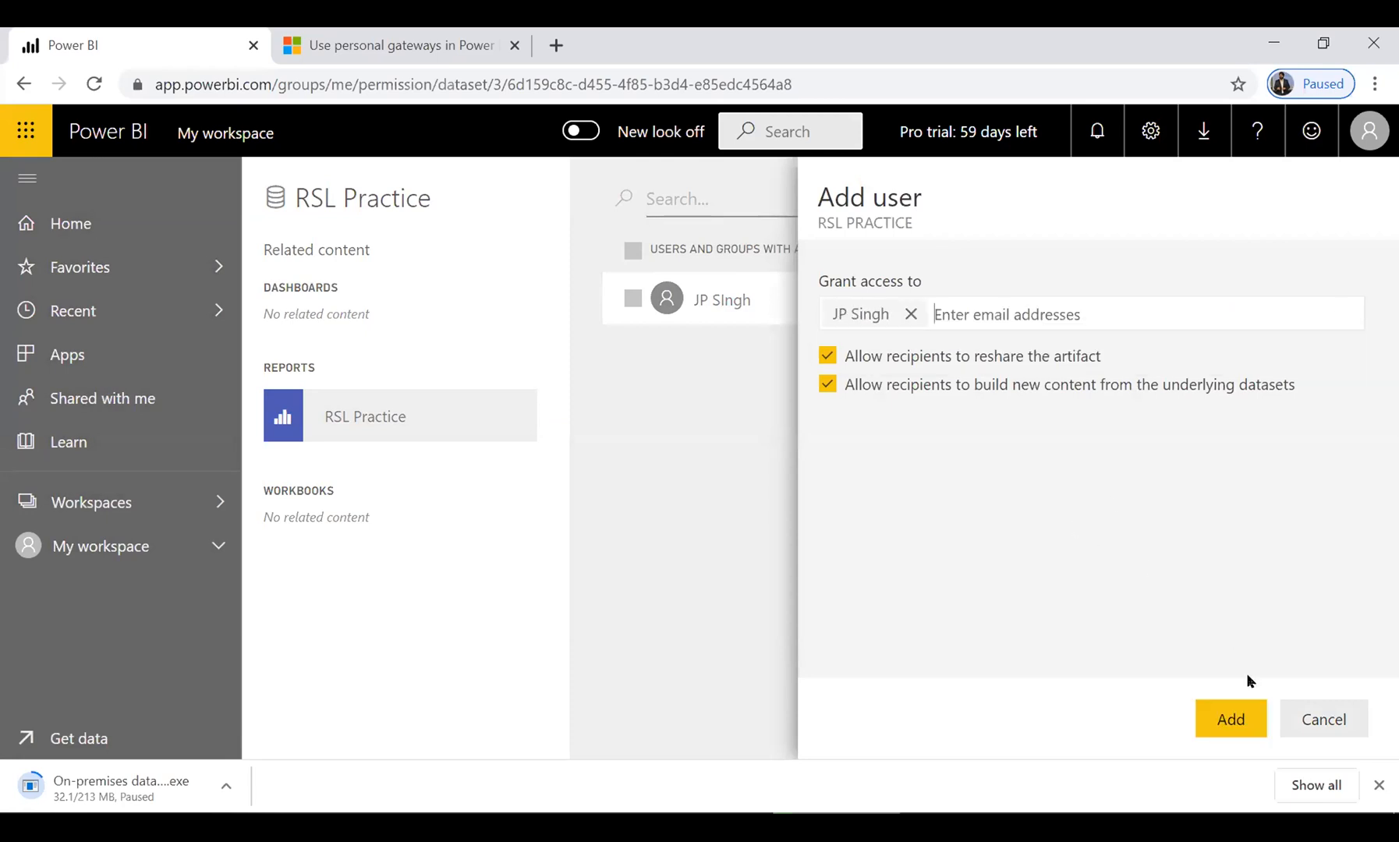
pyautogui.click(1231, 718)
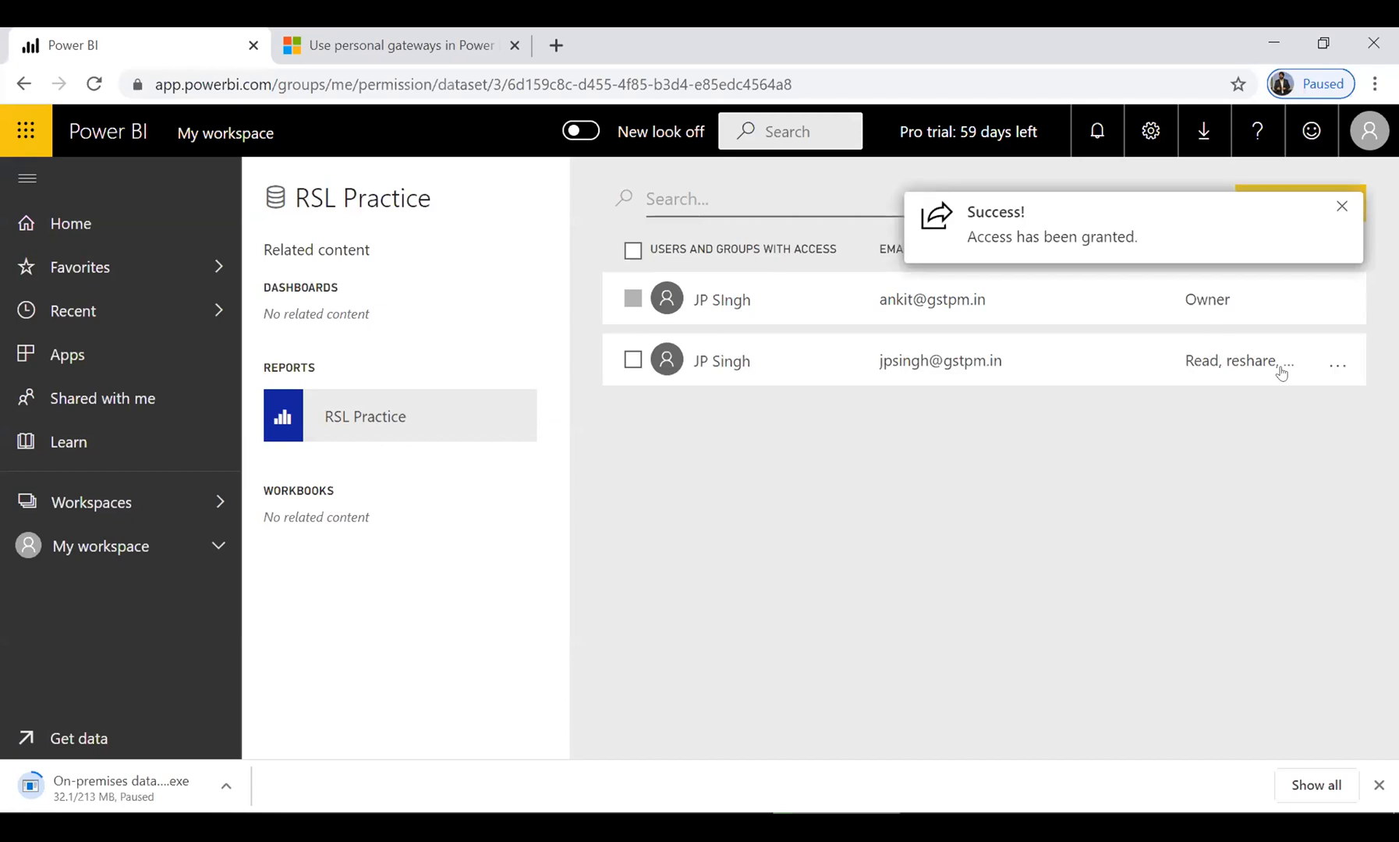
# - Remove build and reshare from the second user so their RSL Practice access reads Read only
pyautogui.click(1337, 364)
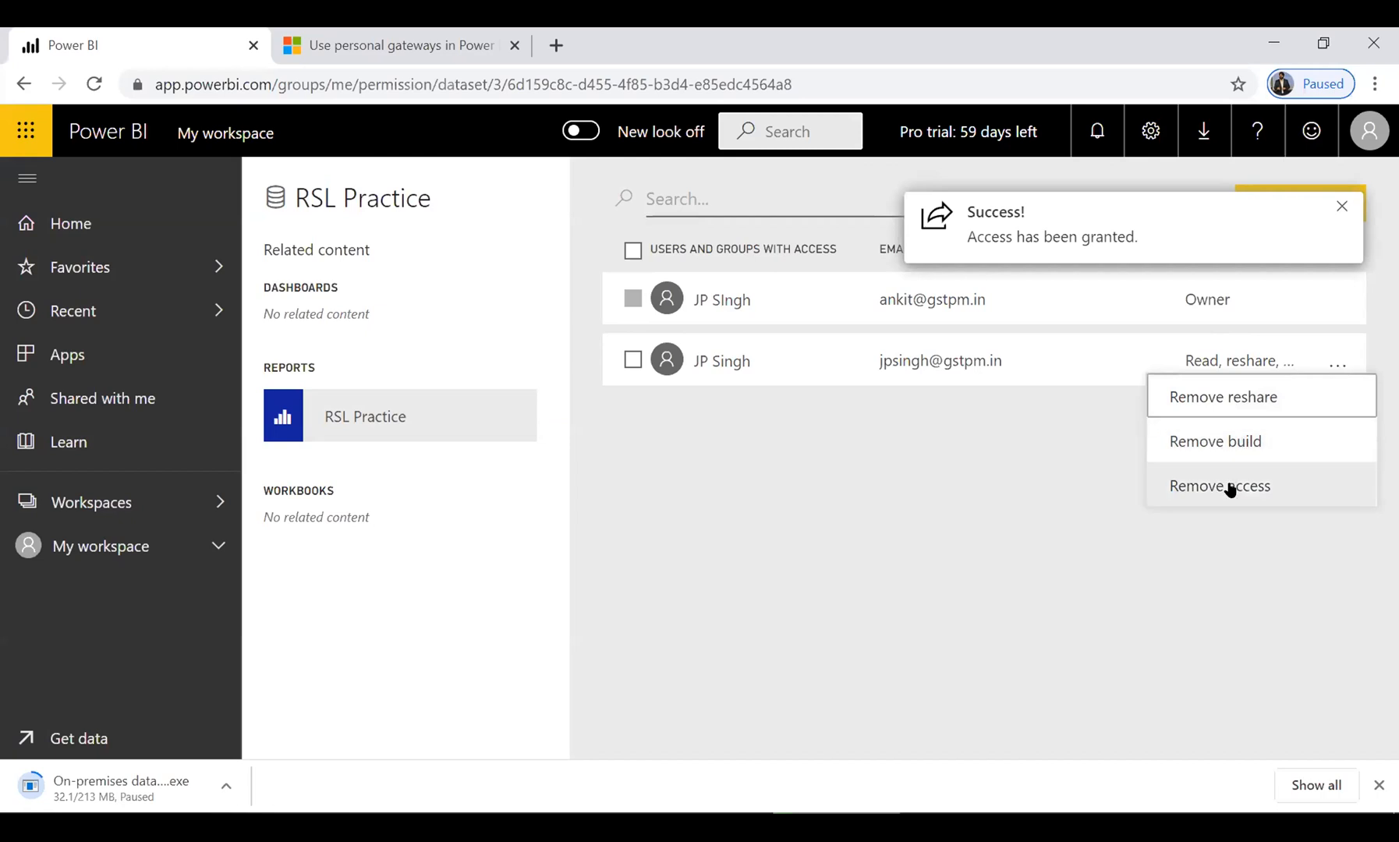
pyautogui.click(974, 360)
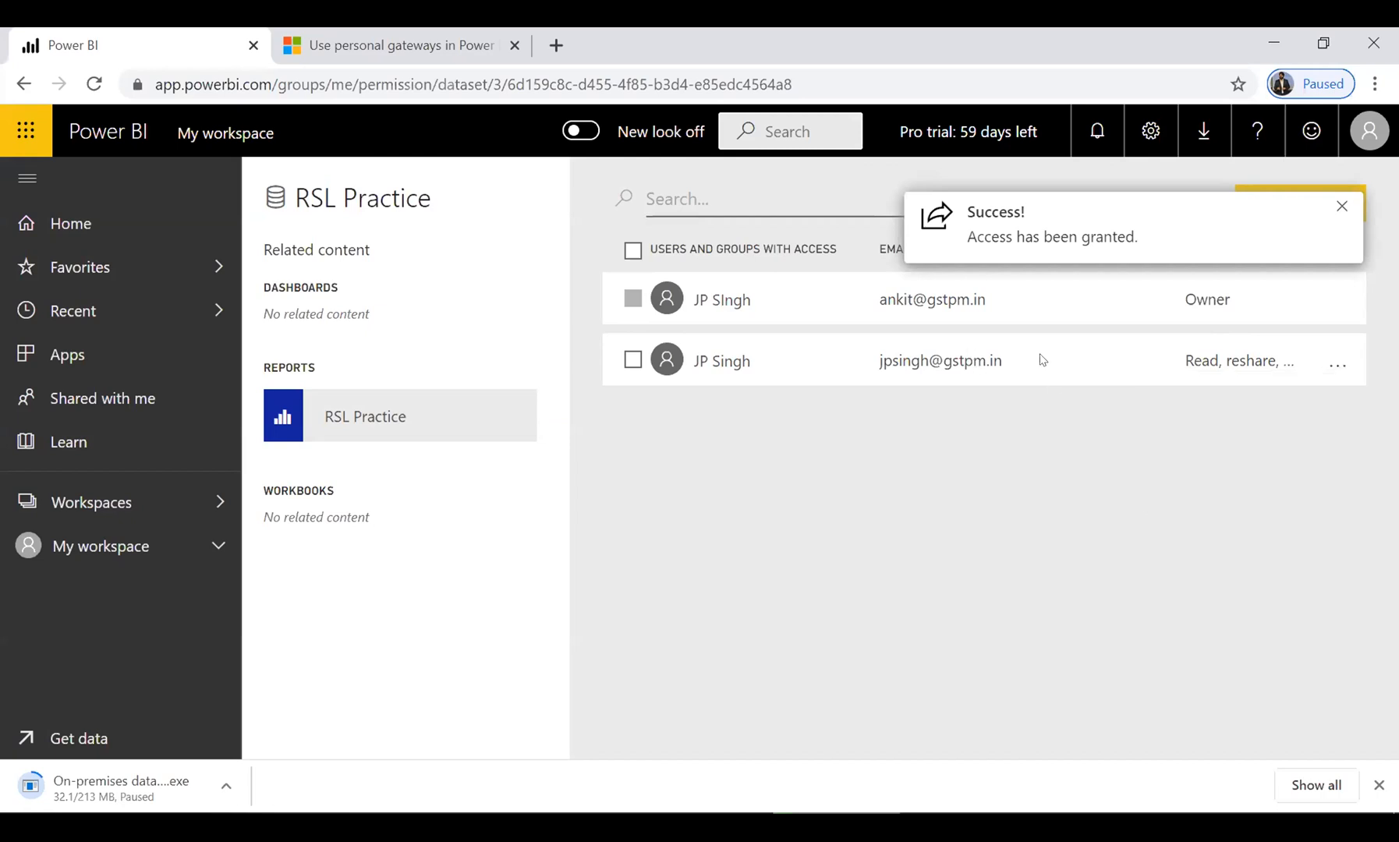
pyautogui.click(1330, 367)
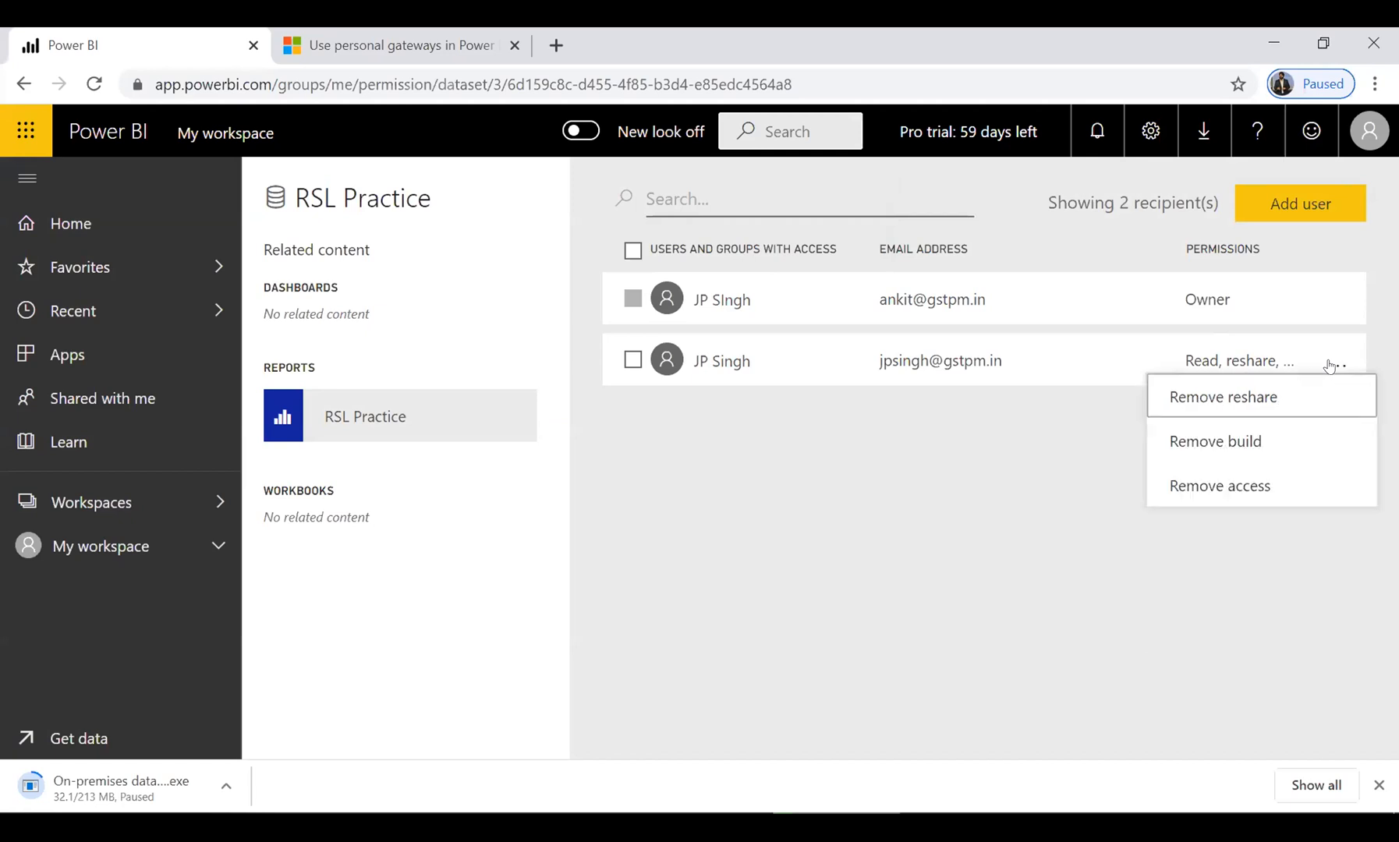
pyautogui.click(1252, 448)
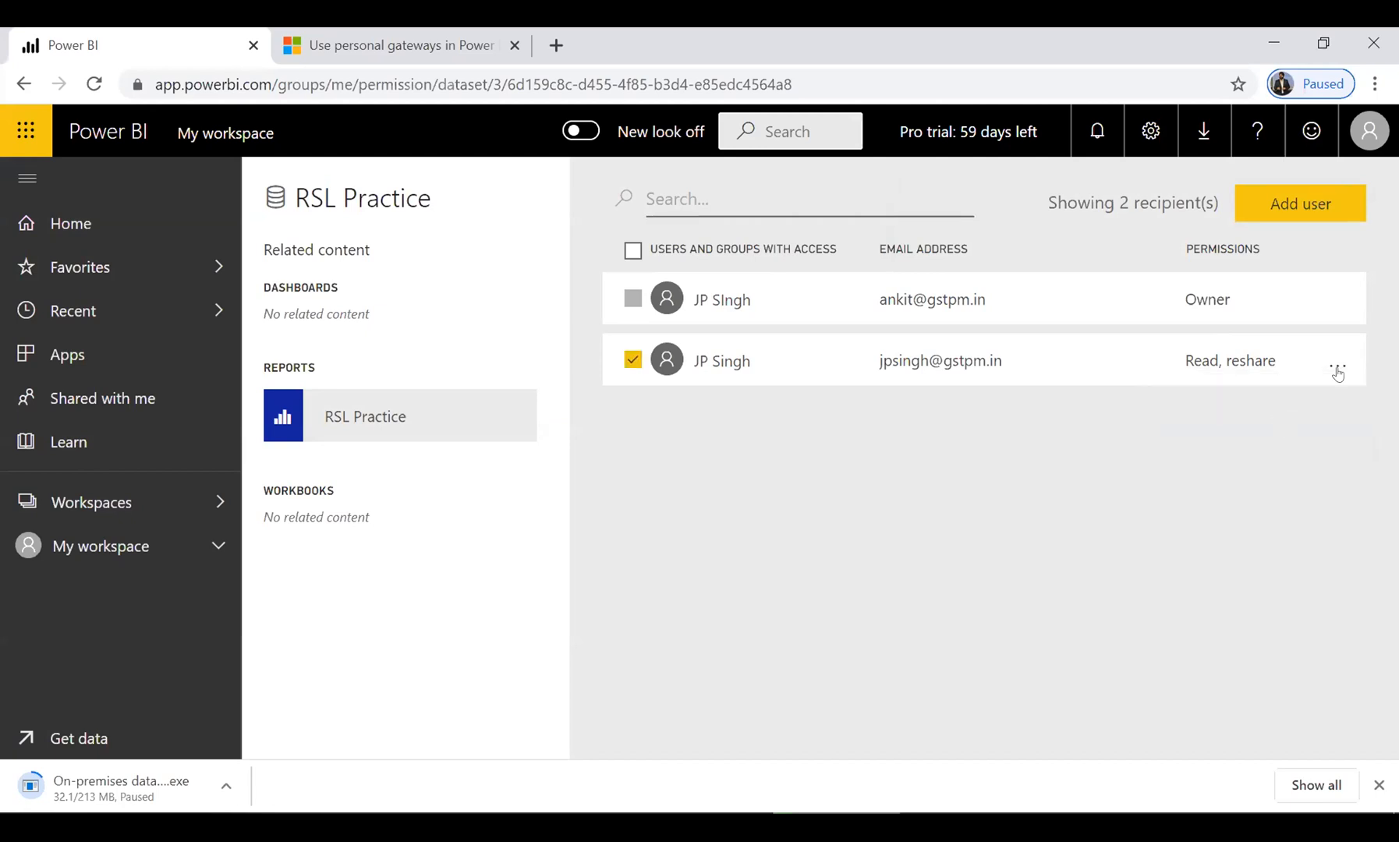
pyautogui.click(1338, 365)
pyautogui.click(1243, 445)
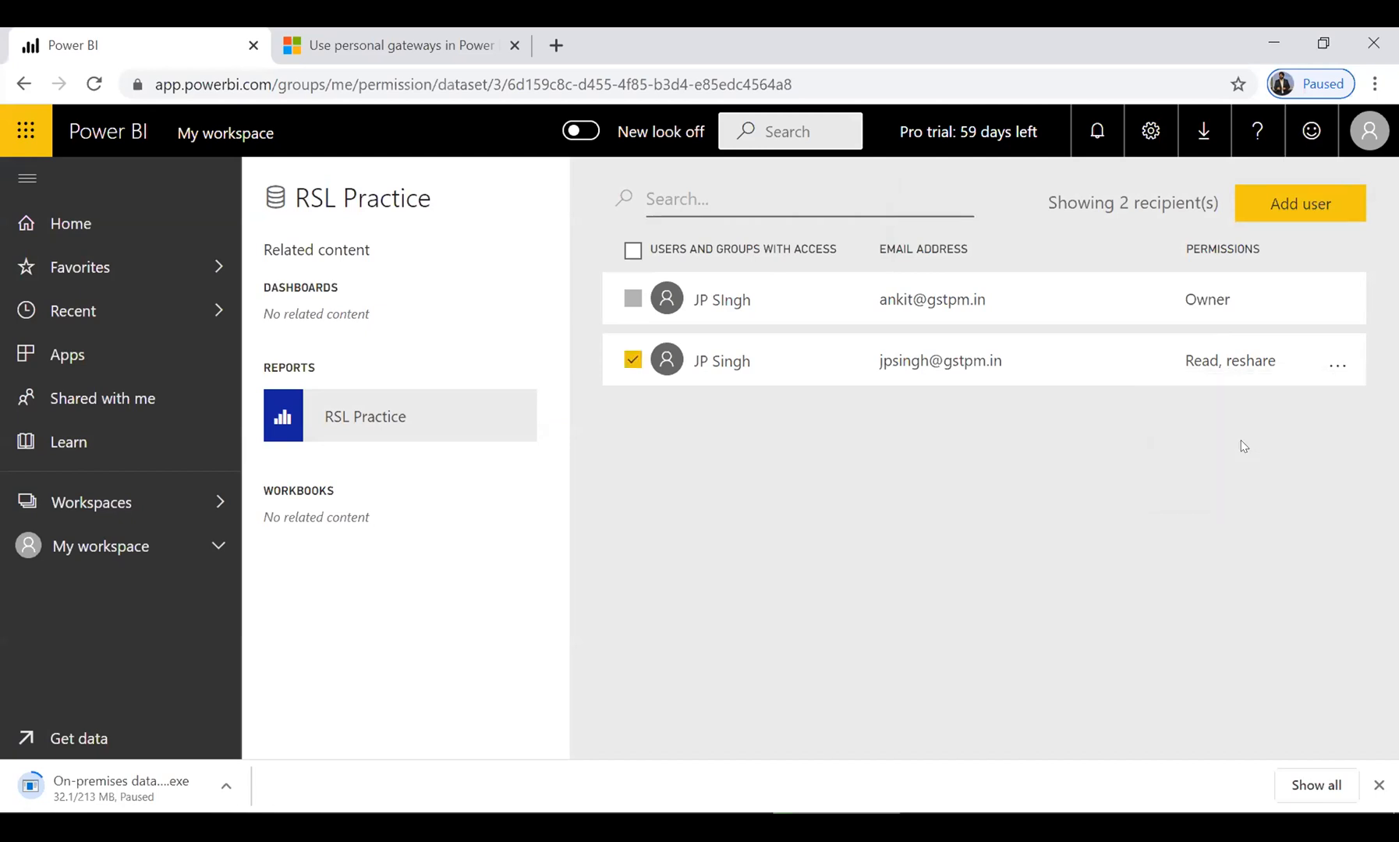
pyautogui.click(1338, 365)
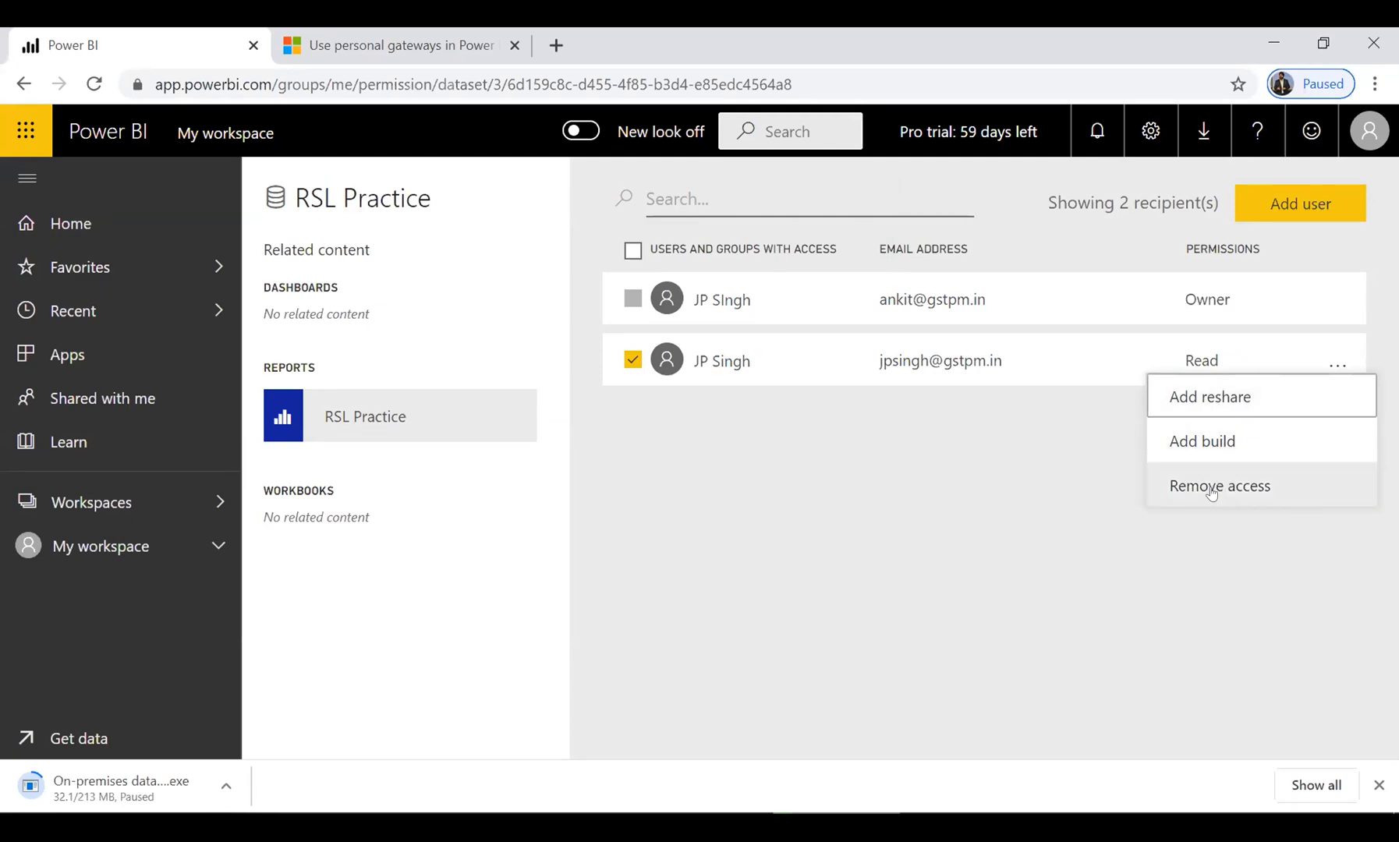
pyautogui.click(1206, 444)
pyautogui.click(1338, 368)
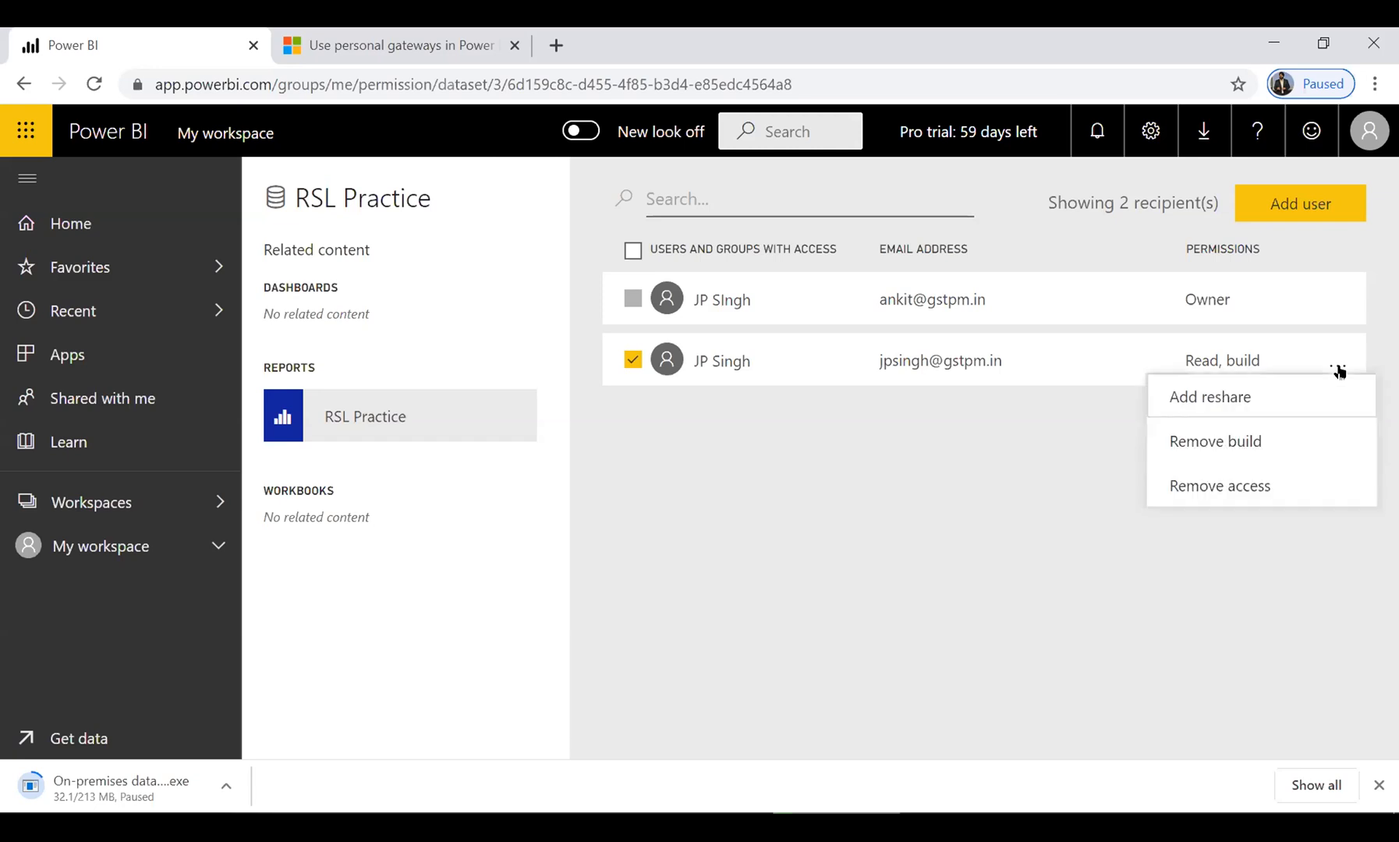
pyautogui.click(1254, 443)
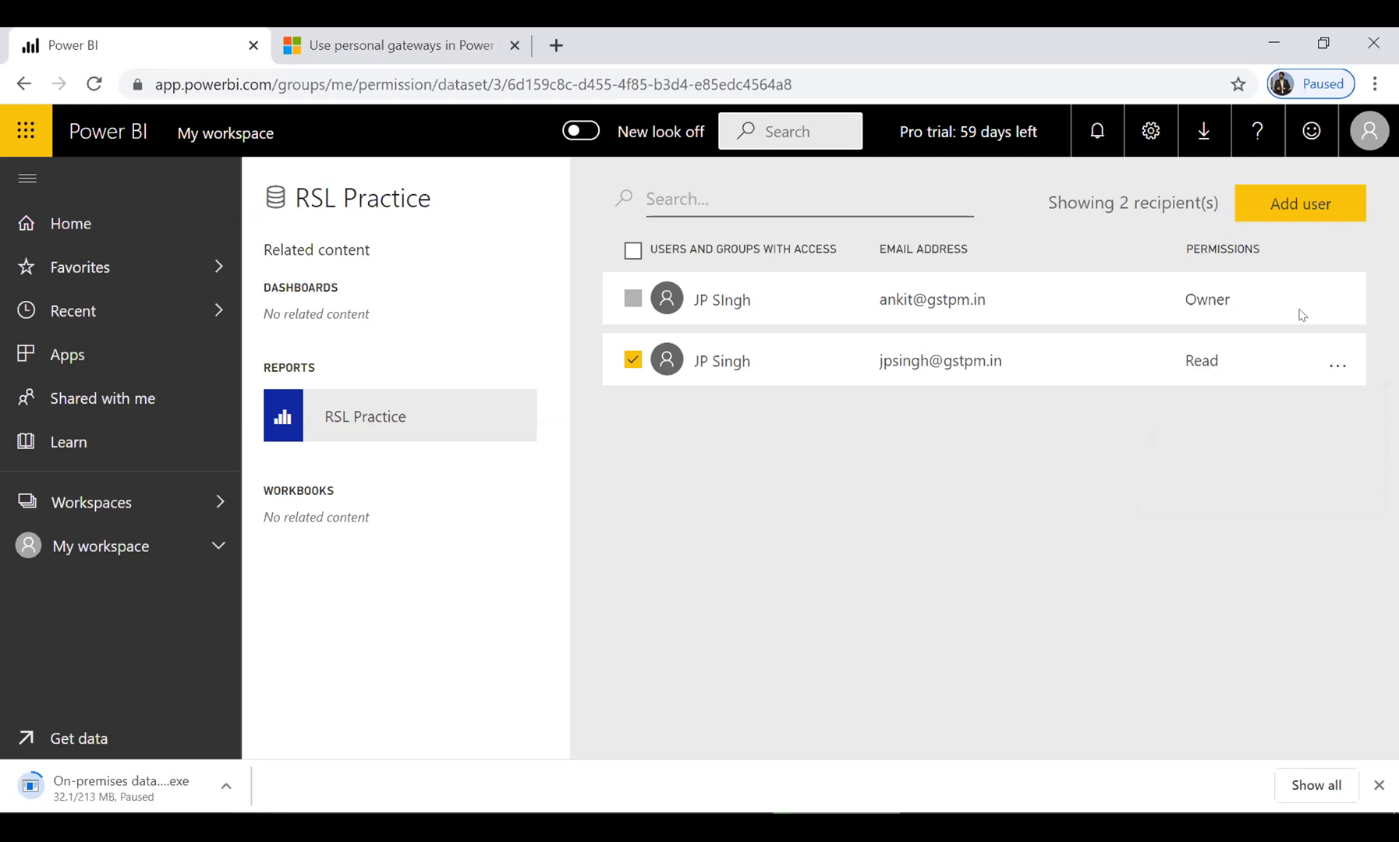
# - Add reshare back to the second user's access, after trying and then removing build
pyautogui.click(1337, 364)
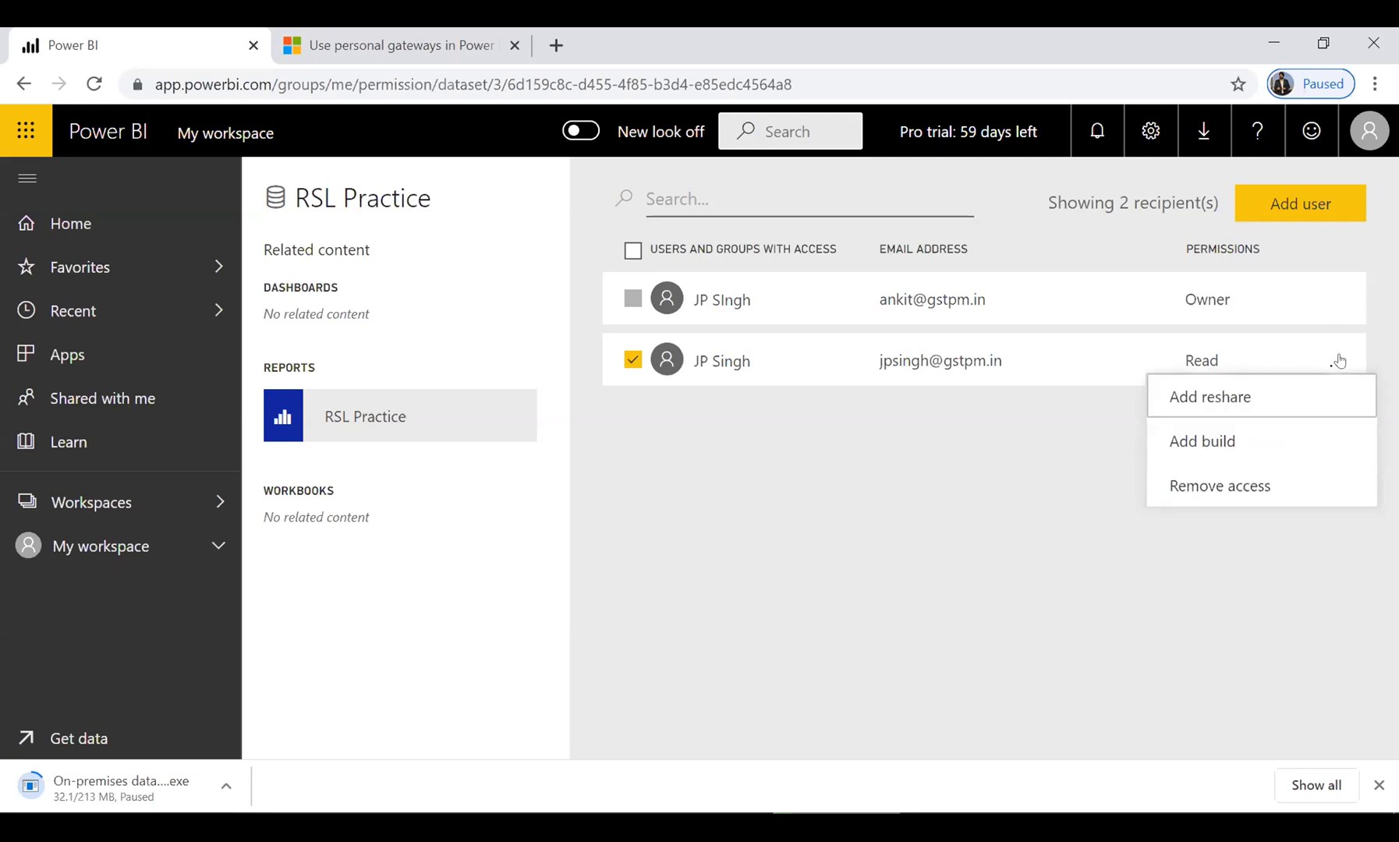
pyautogui.click(1081, 412)
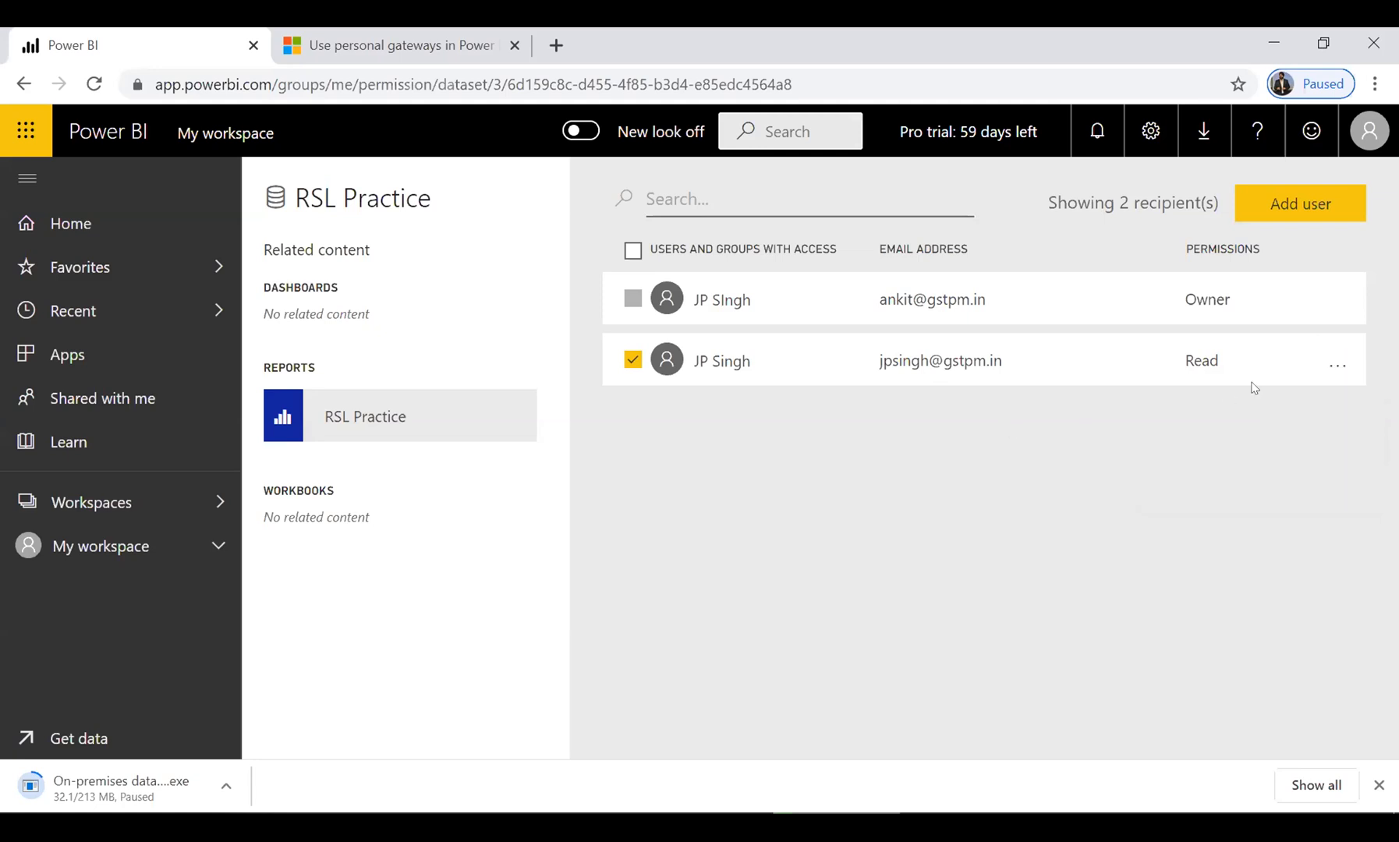
pyautogui.click(1337, 364)
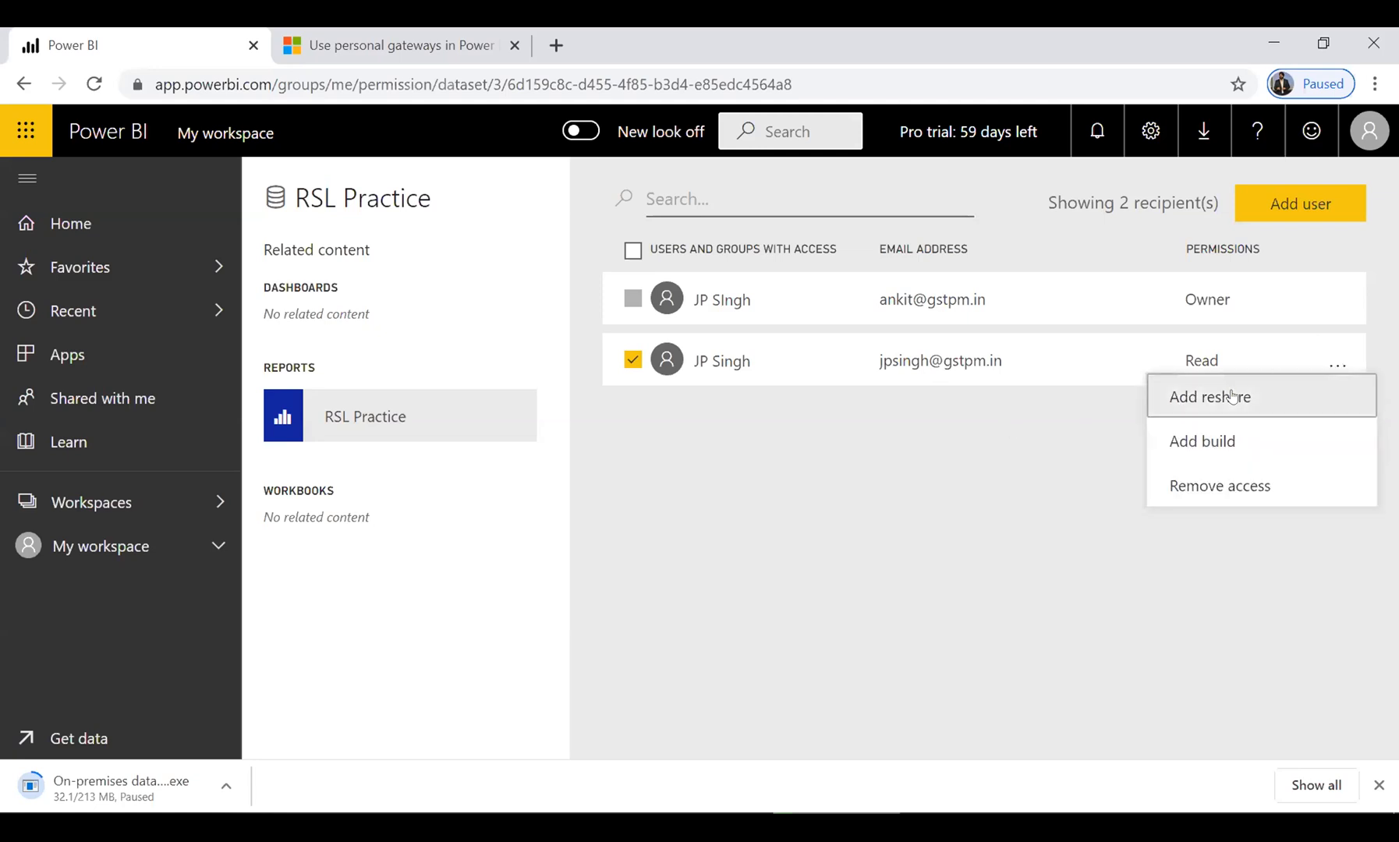
pyautogui.click(1169, 441)
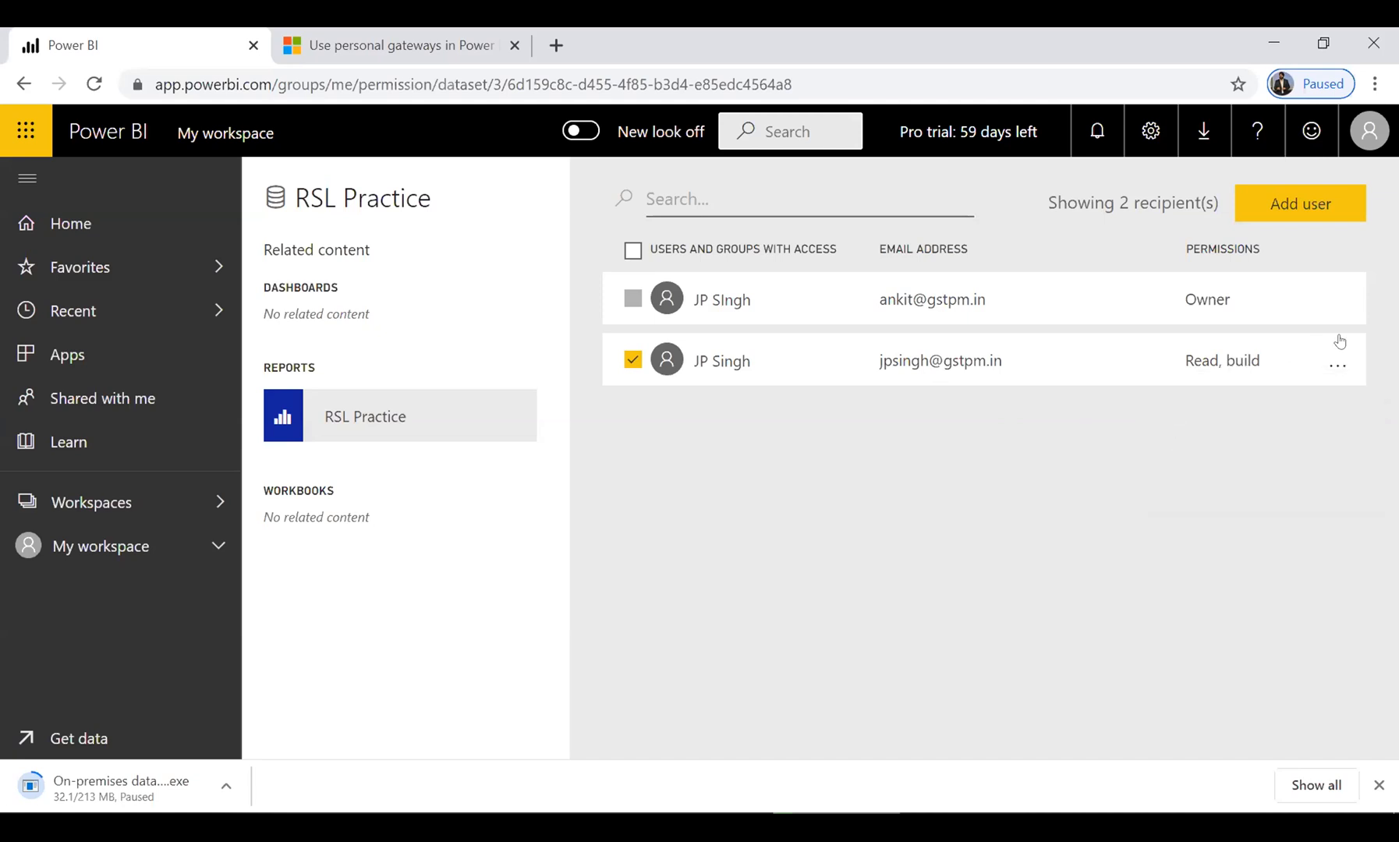
pyautogui.click(1337, 364)
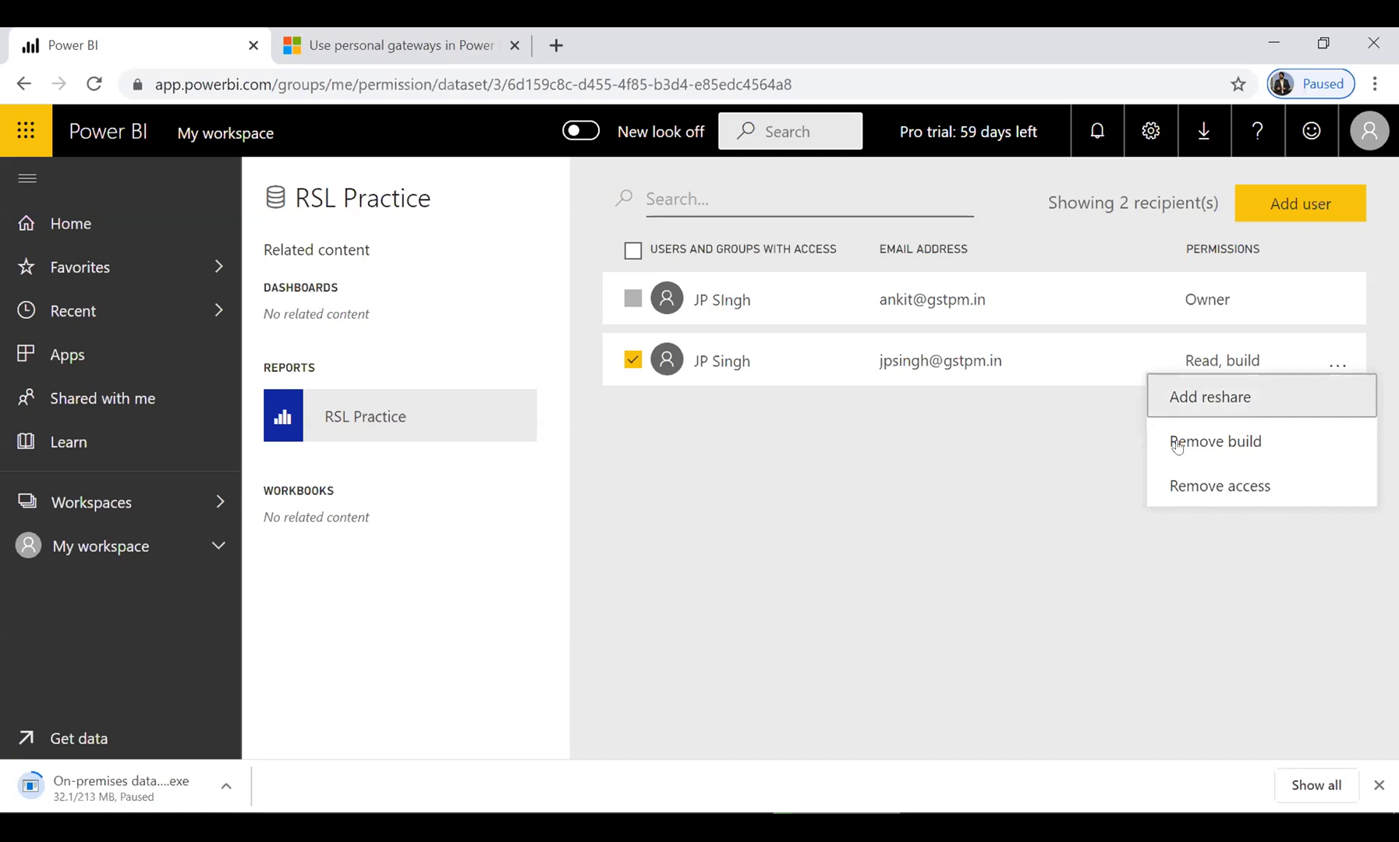
pyautogui.click(1217, 443)
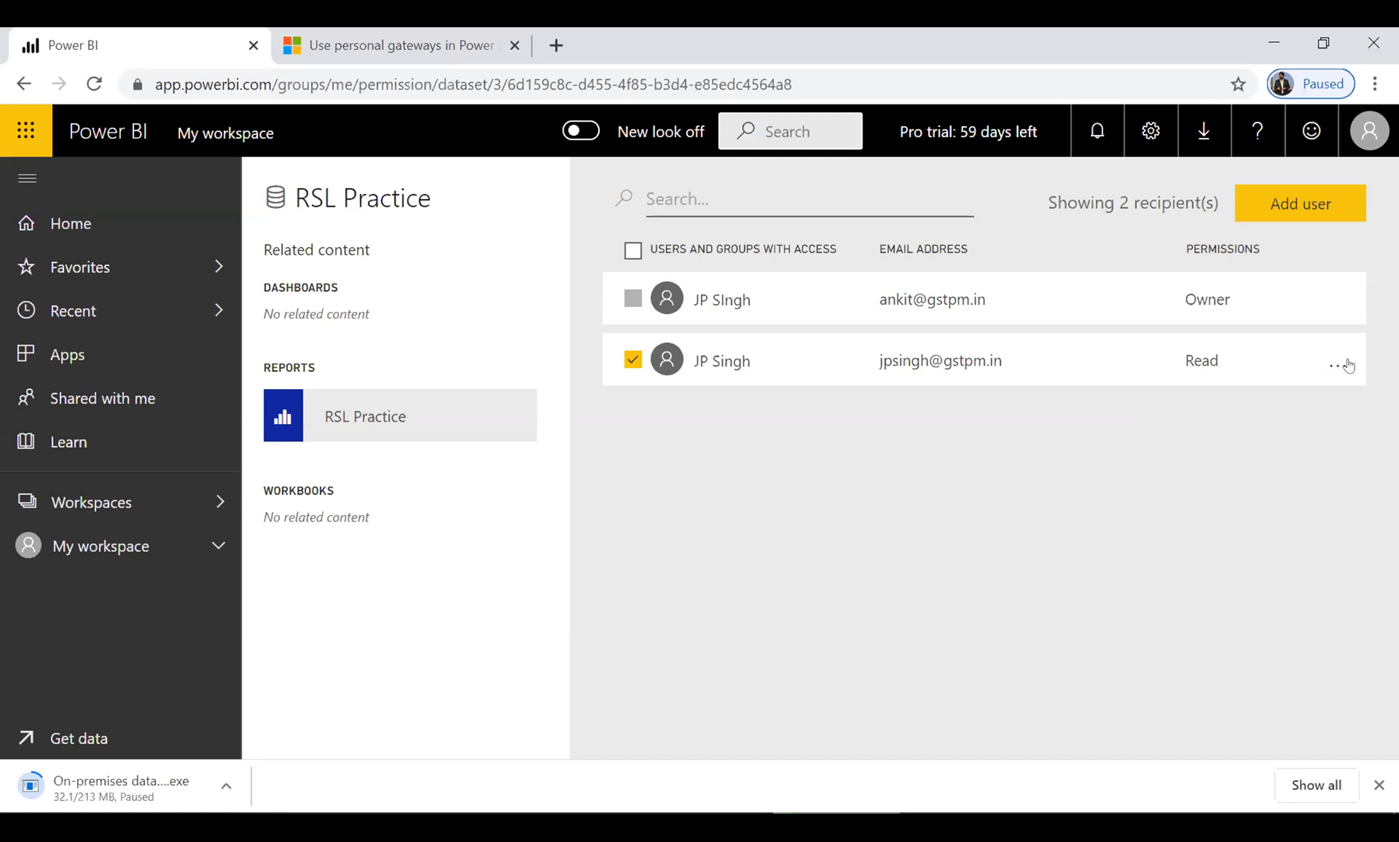
pyautogui.click(1335, 365)
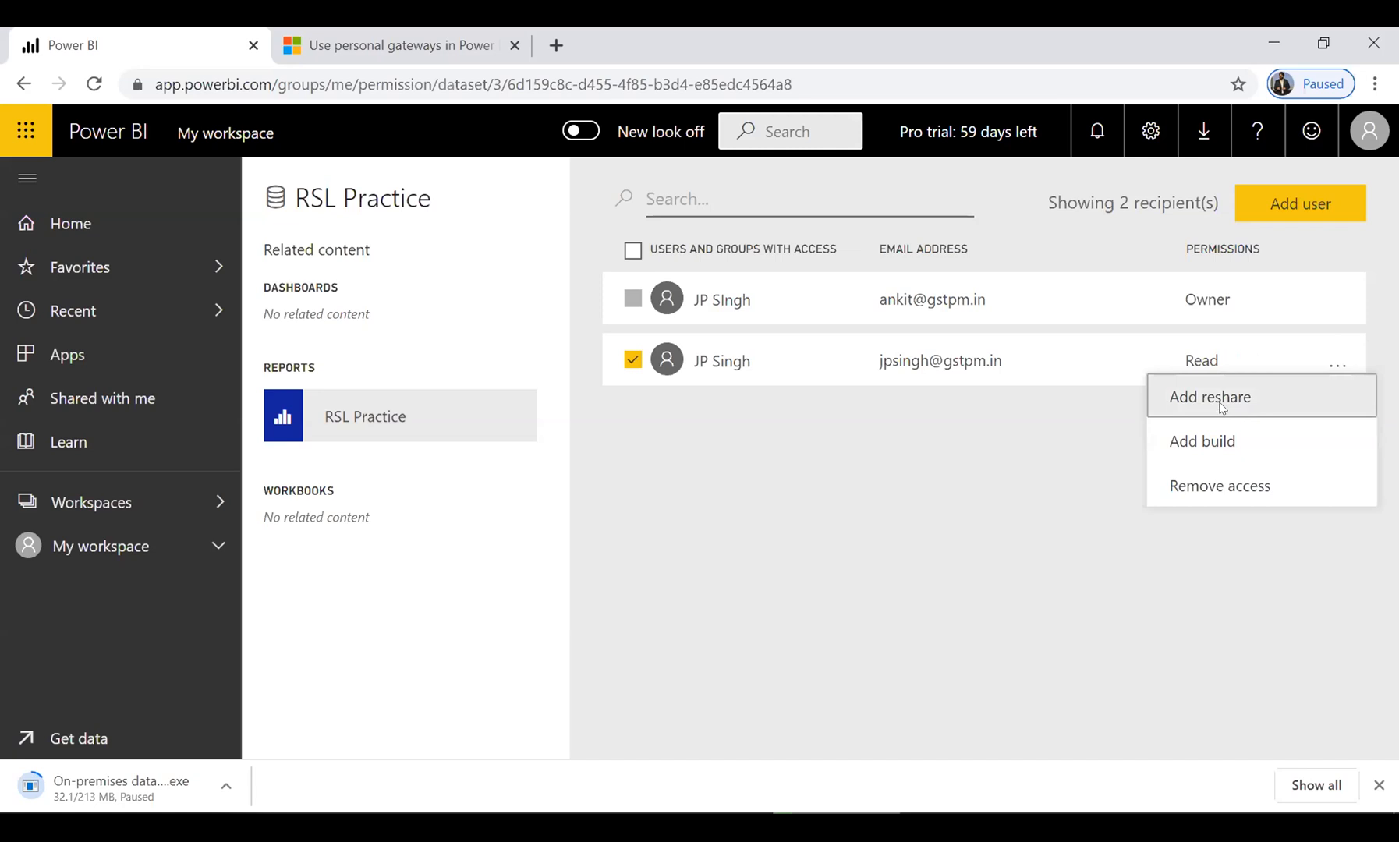
pyautogui.click(1219, 400)
pyautogui.click(1337, 365)
pyautogui.click(1239, 399)
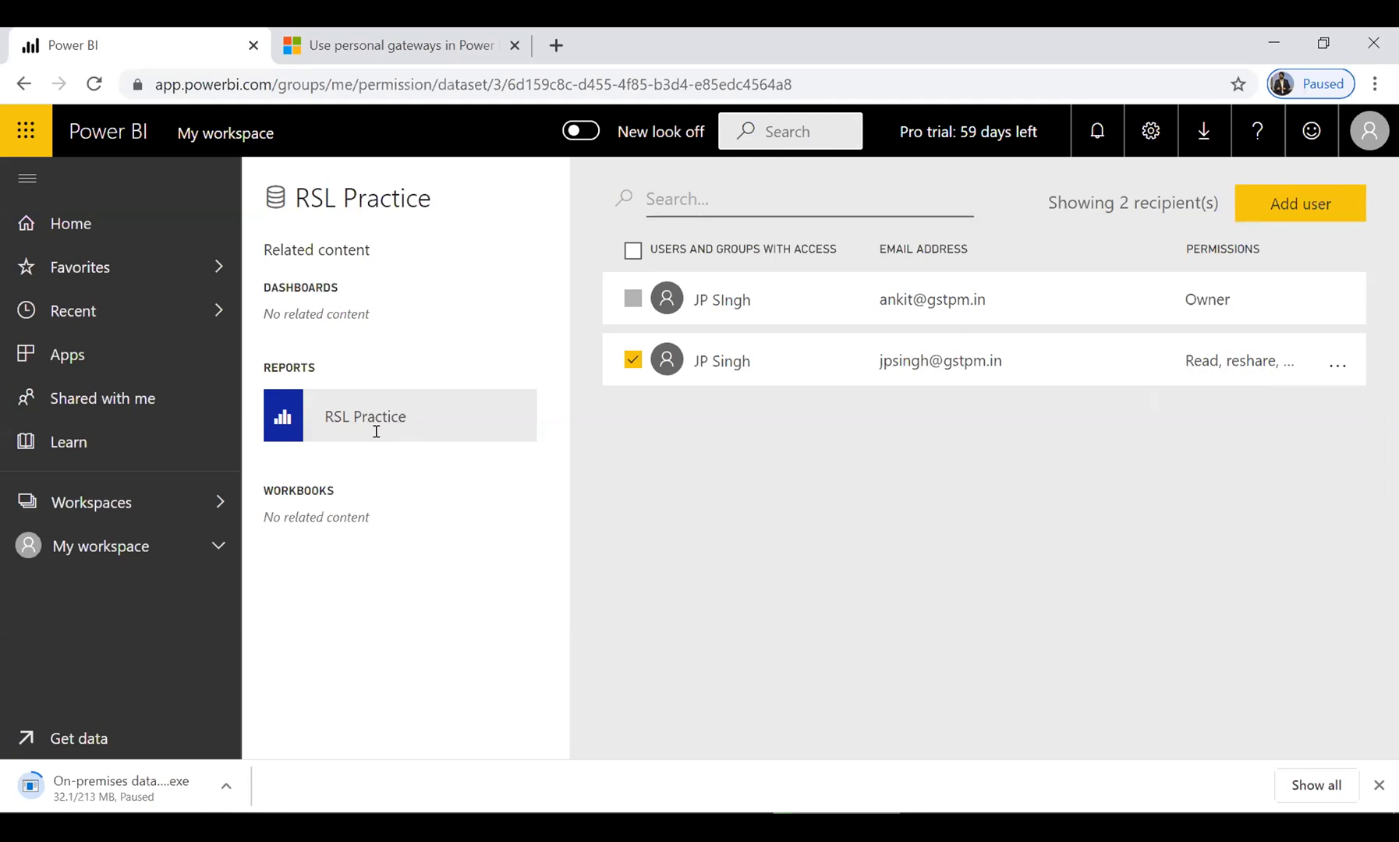
# - Go back to My workspace's Datasets list and create a new report from RSL Practice
pyautogui.click(22, 84)
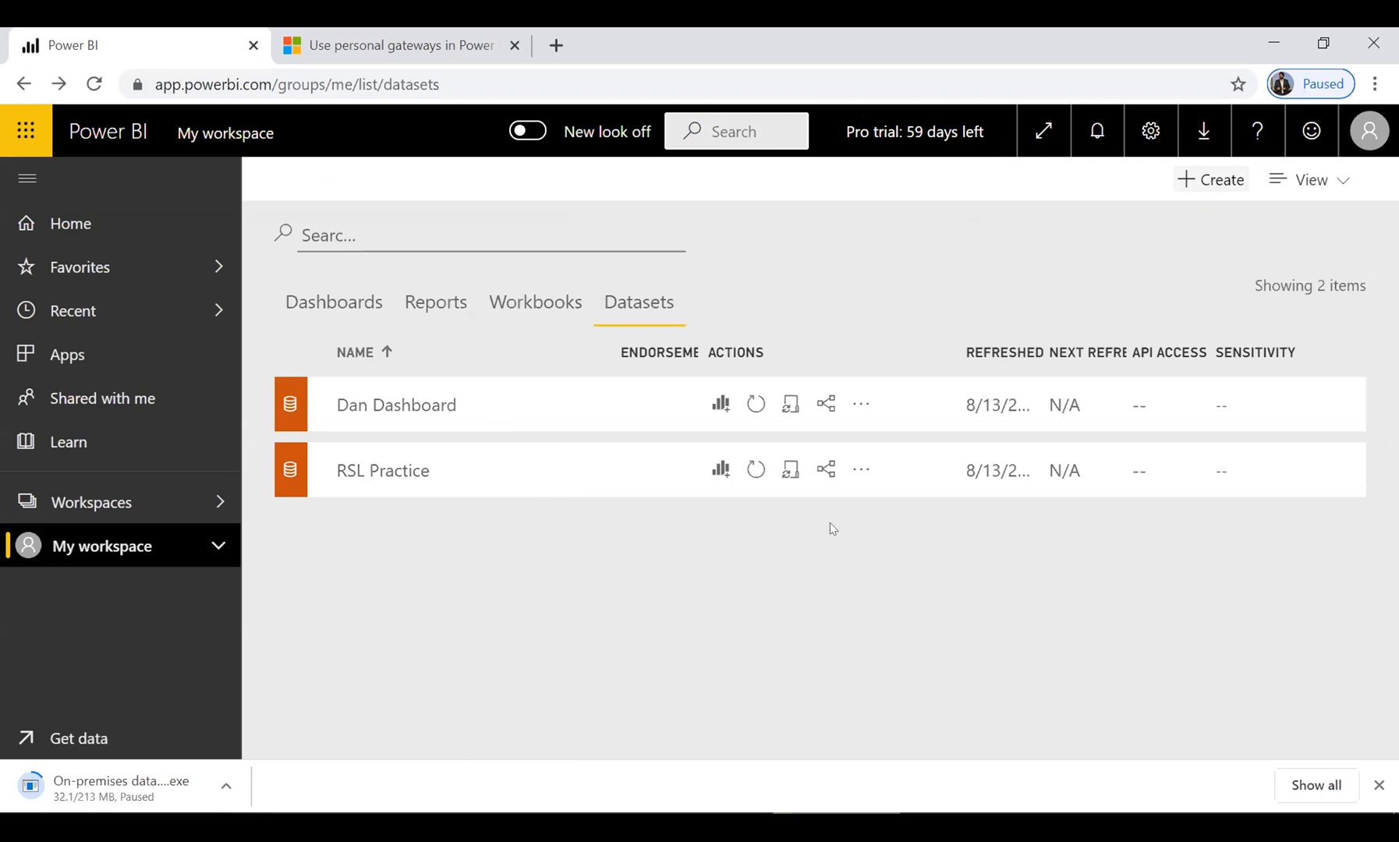
pyautogui.click(858, 470)
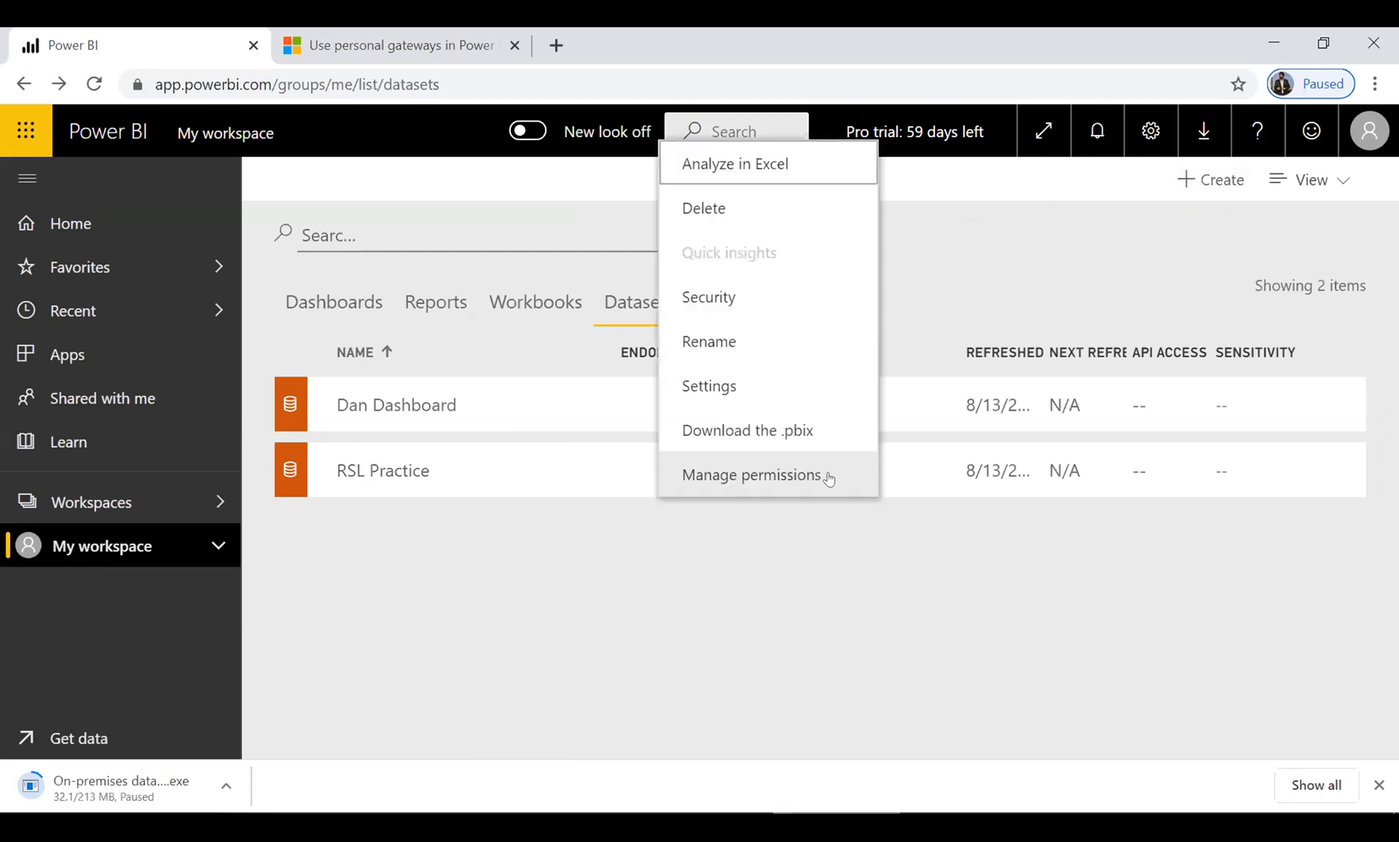
pyautogui.click(514, 657)
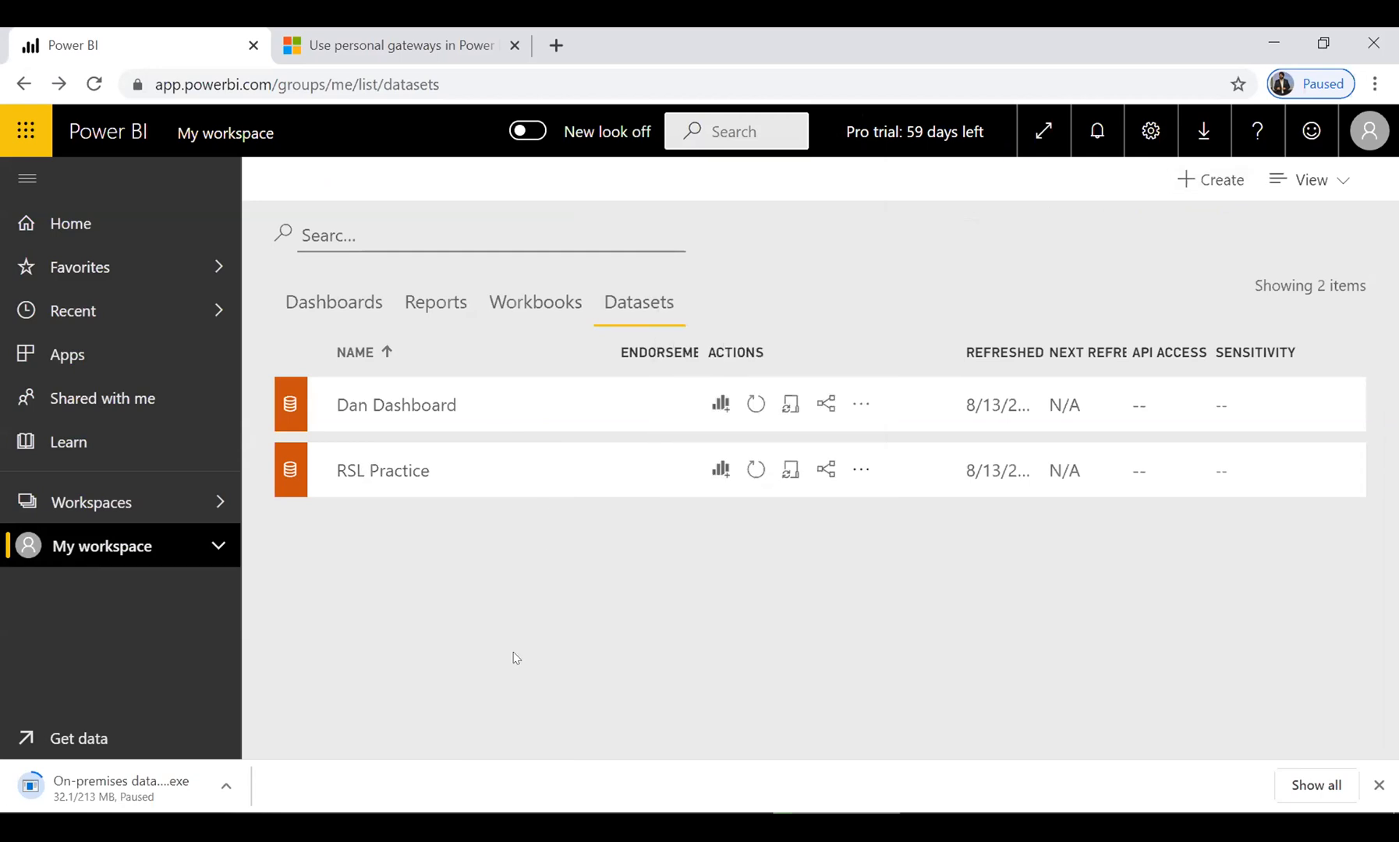
pyautogui.click(719, 469)
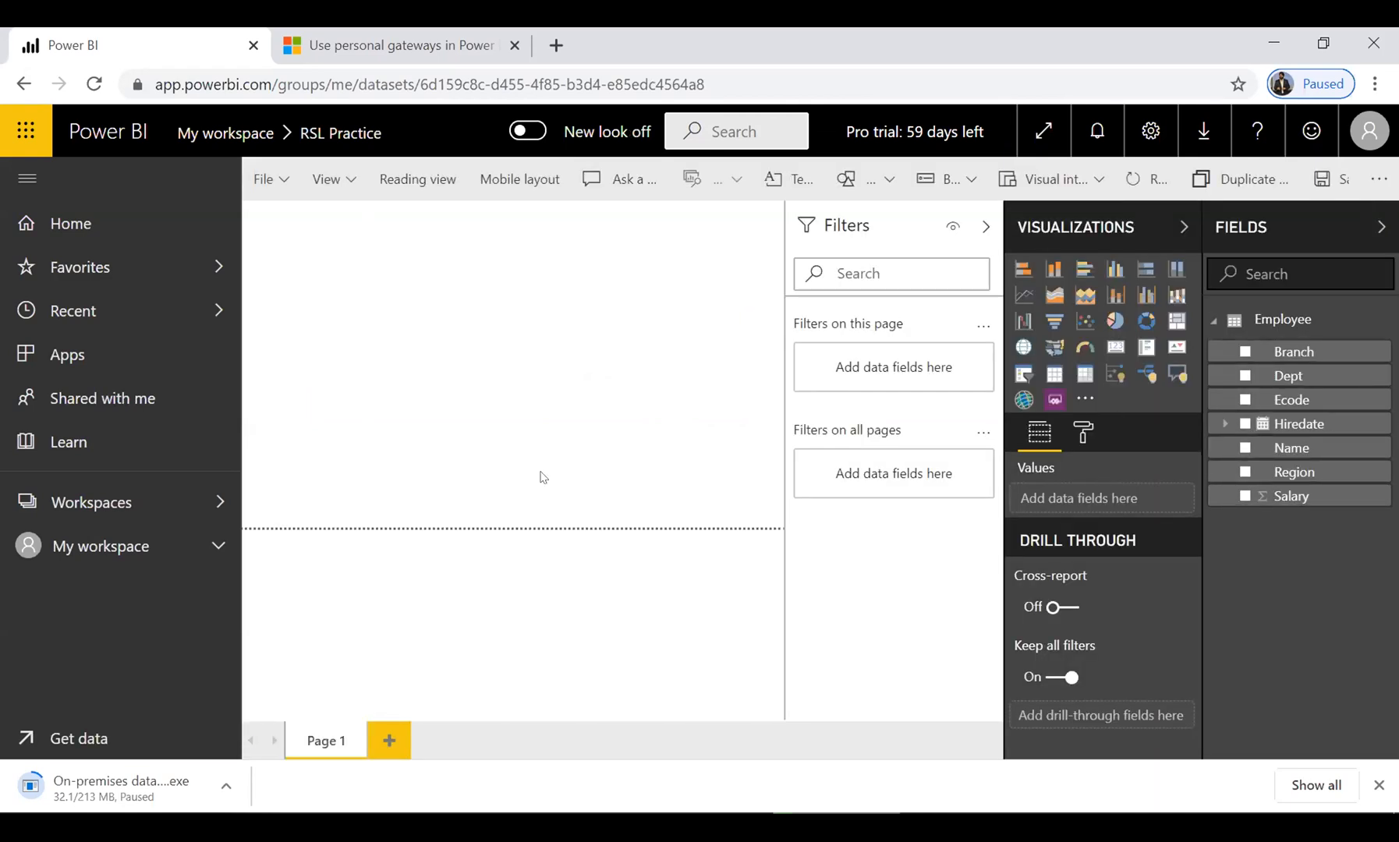
# - Check the page view options and collapse the Filters pane to widen the report page
pyautogui.click(338, 187)
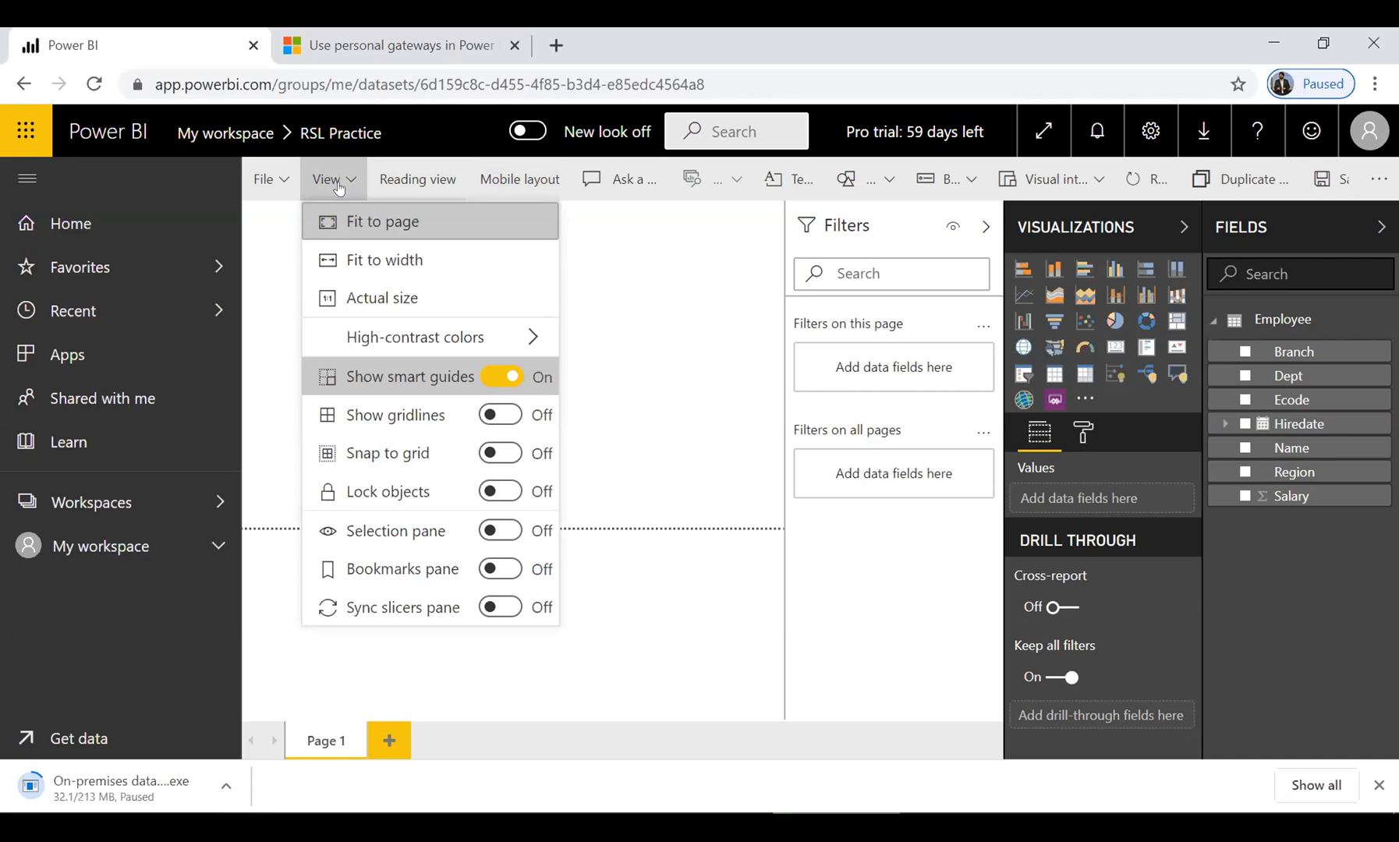
pyautogui.click(707, 283)
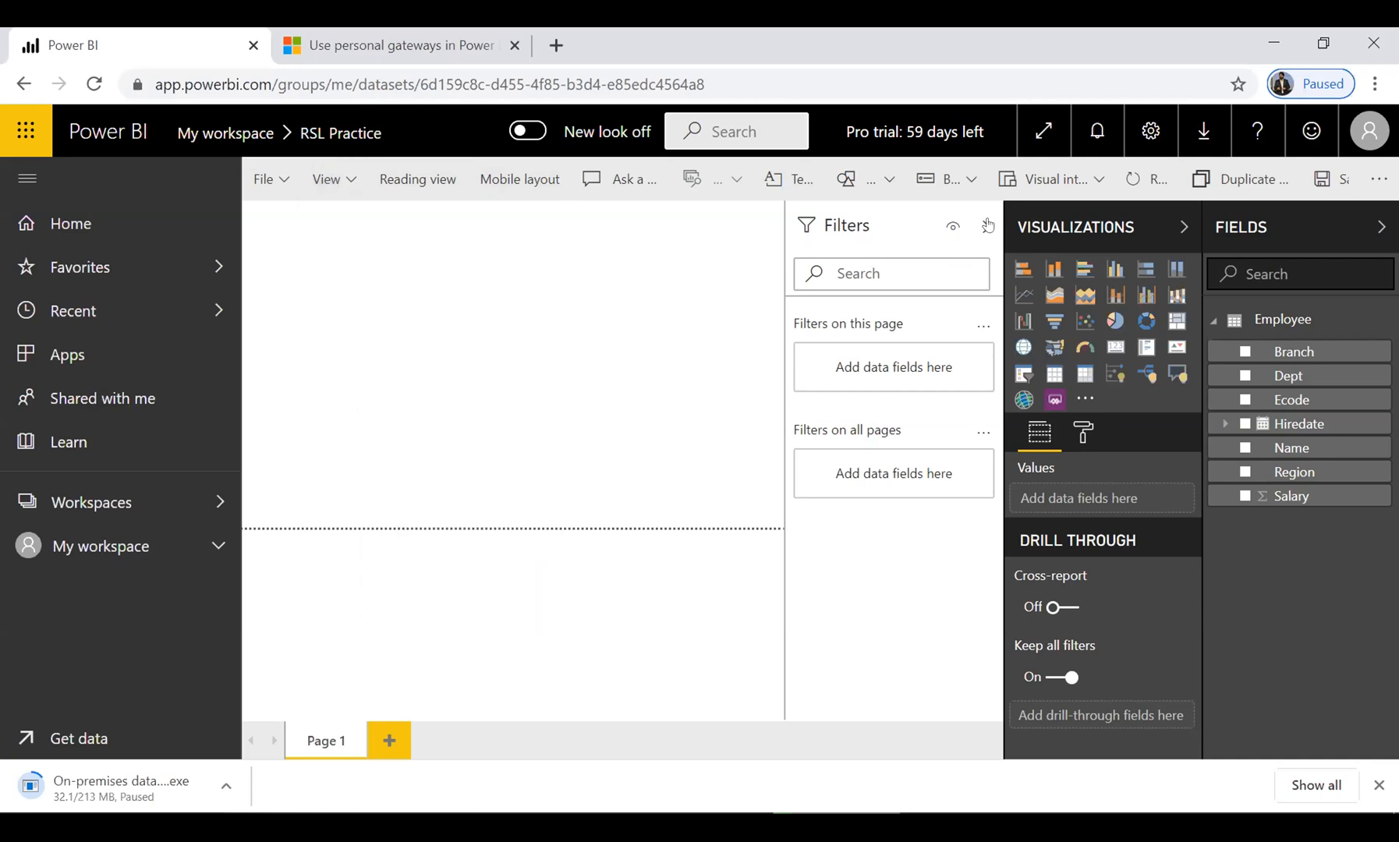
pyautogui.click(987, 225)
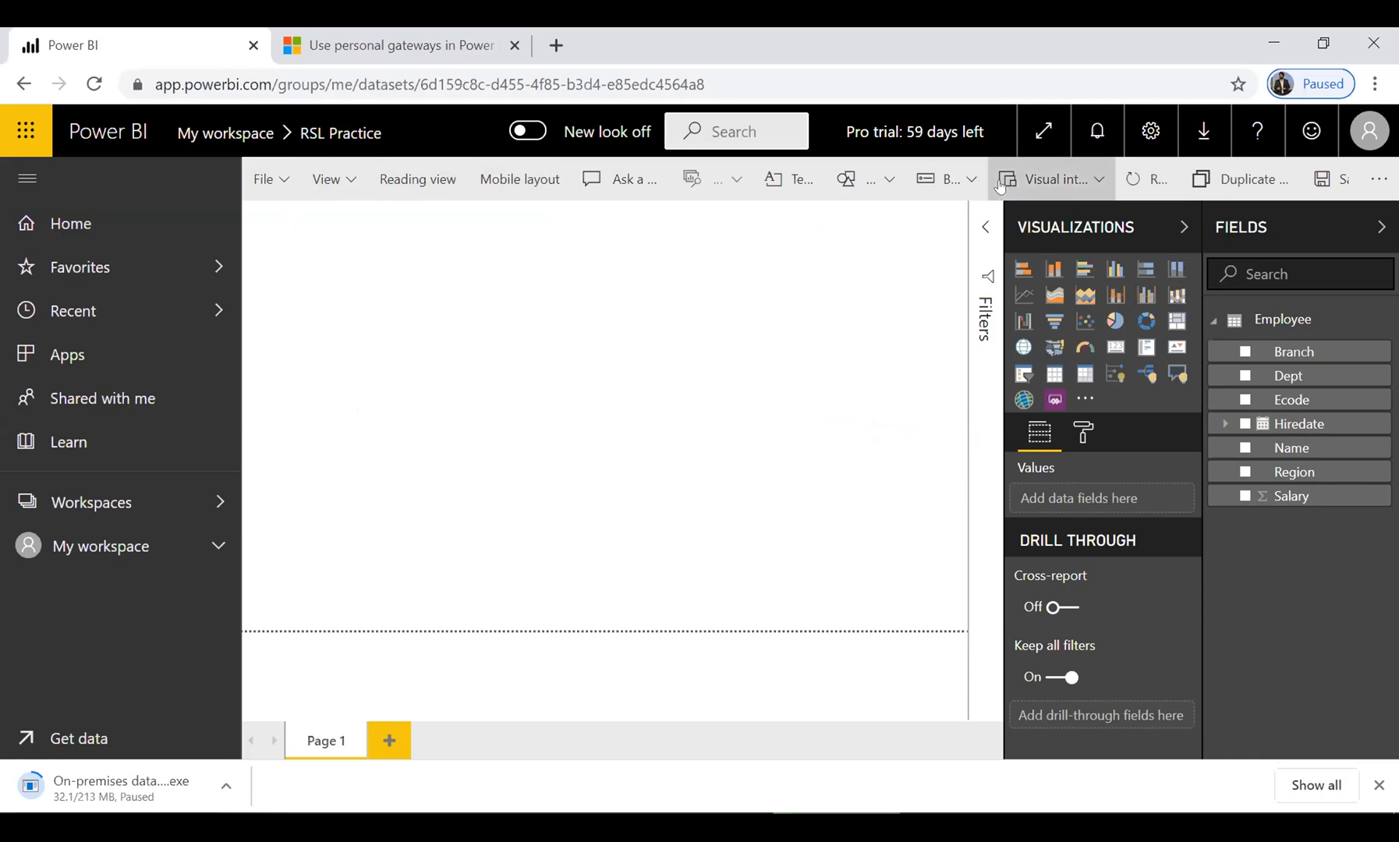
# - Browse the Visual interactions, Buttons and Shapes menus on the report ribbon
pyautogui.click(1094, 175)
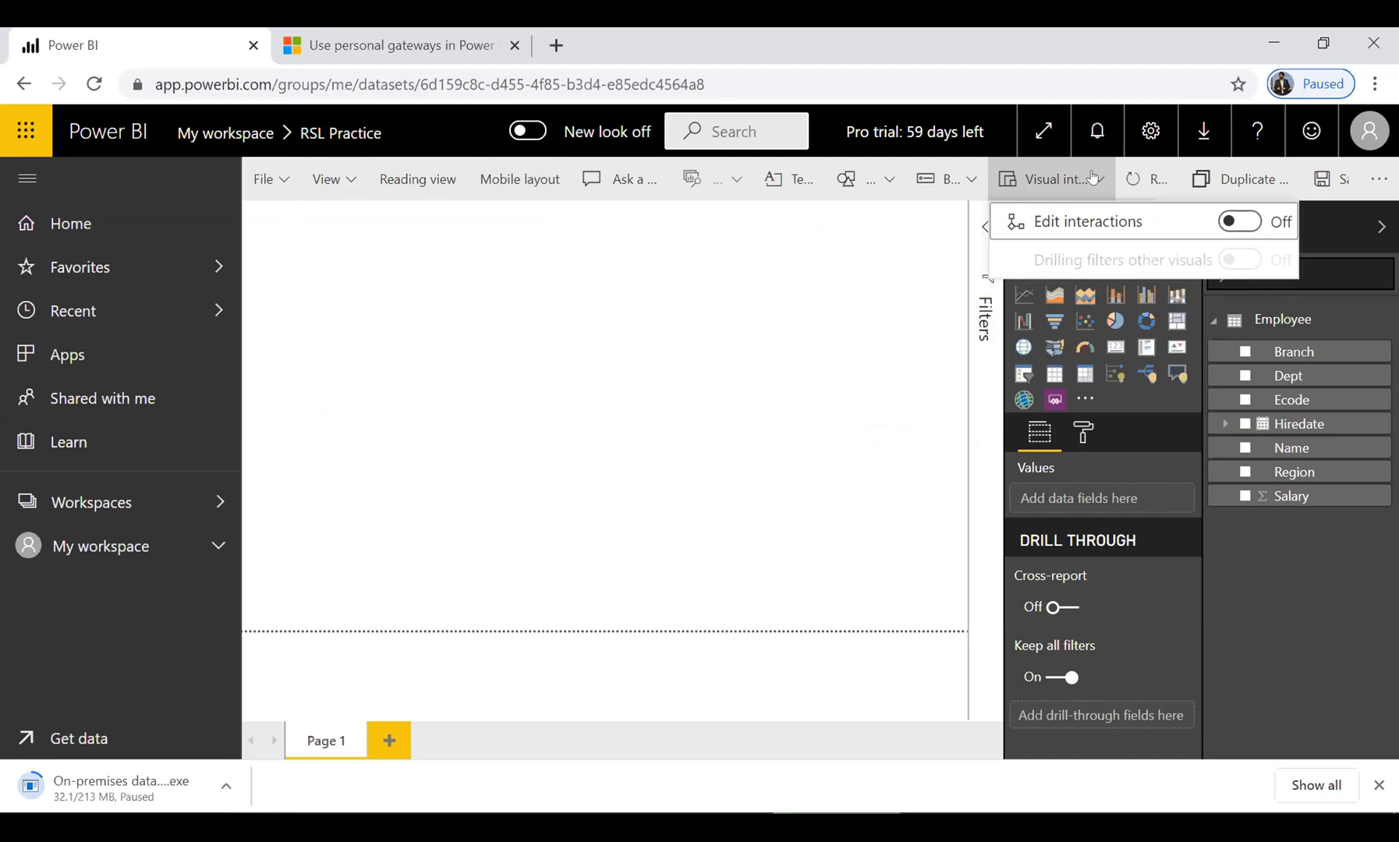
pyautogui.click(965, 183)
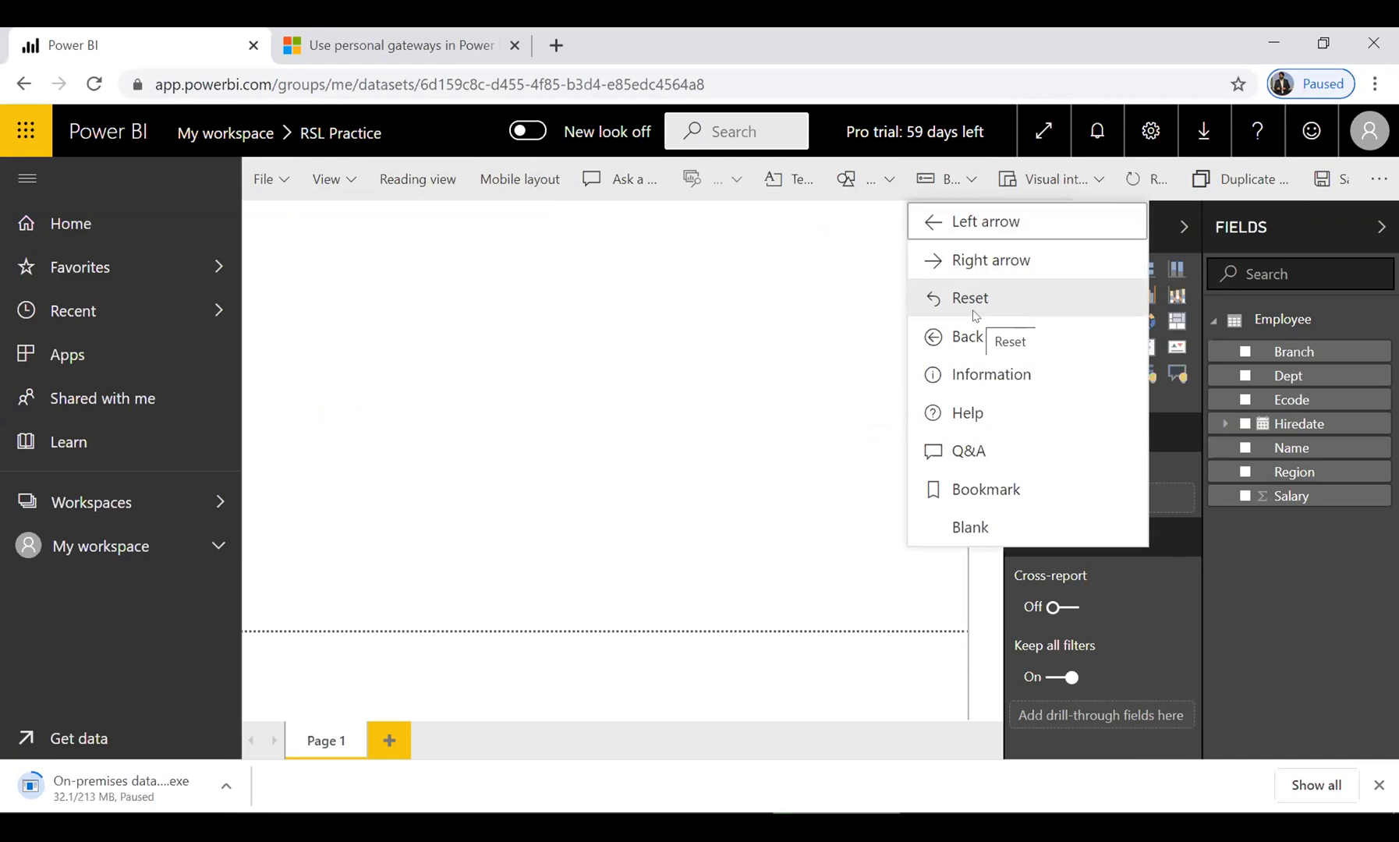
pyautogui.click(881, 179)
pyautogui.click(882, 178)
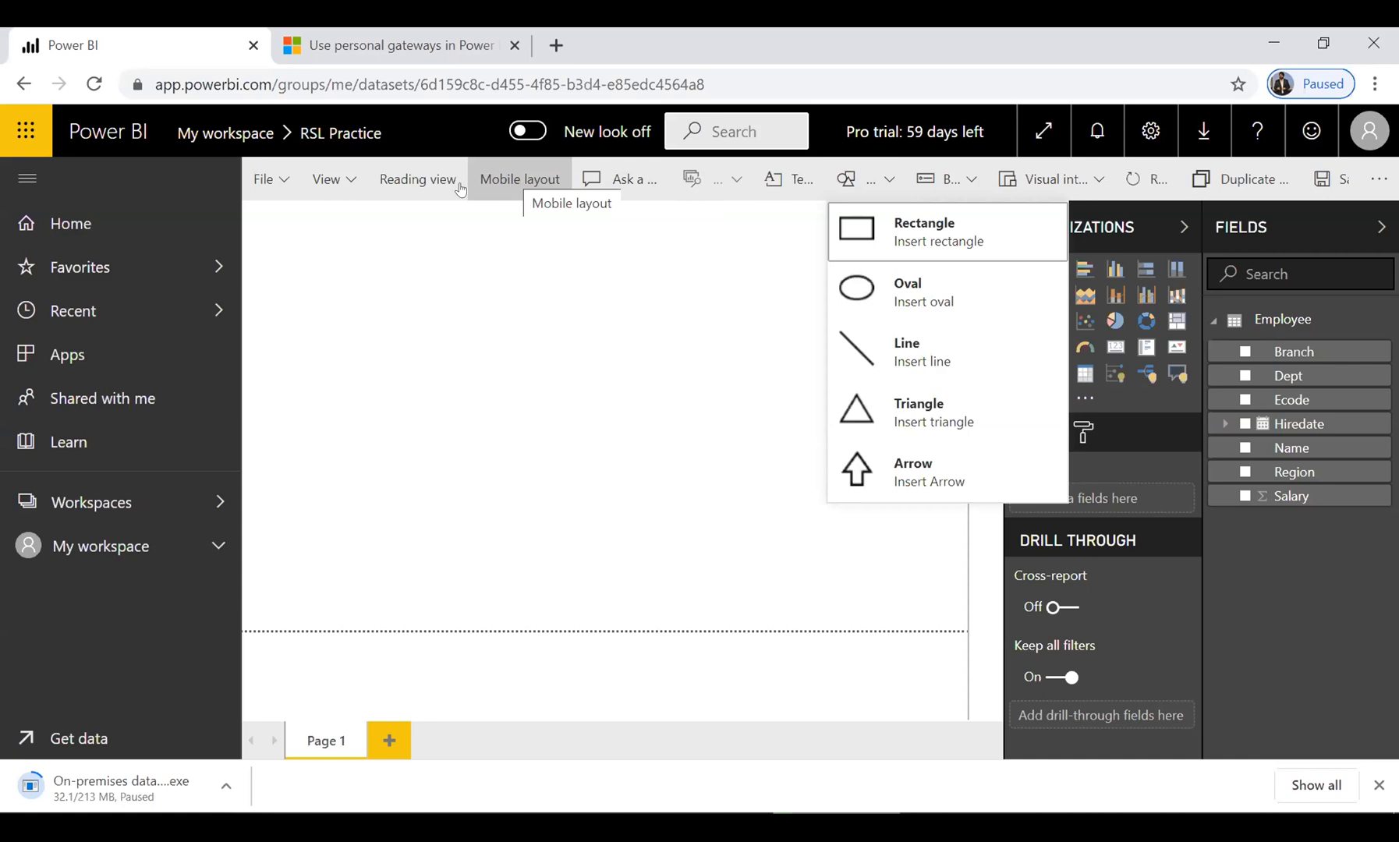
# - Preview the mobile layout, return to web layout, and place an empty KPI visual on Page 1
pyautogui.click(506, 186)
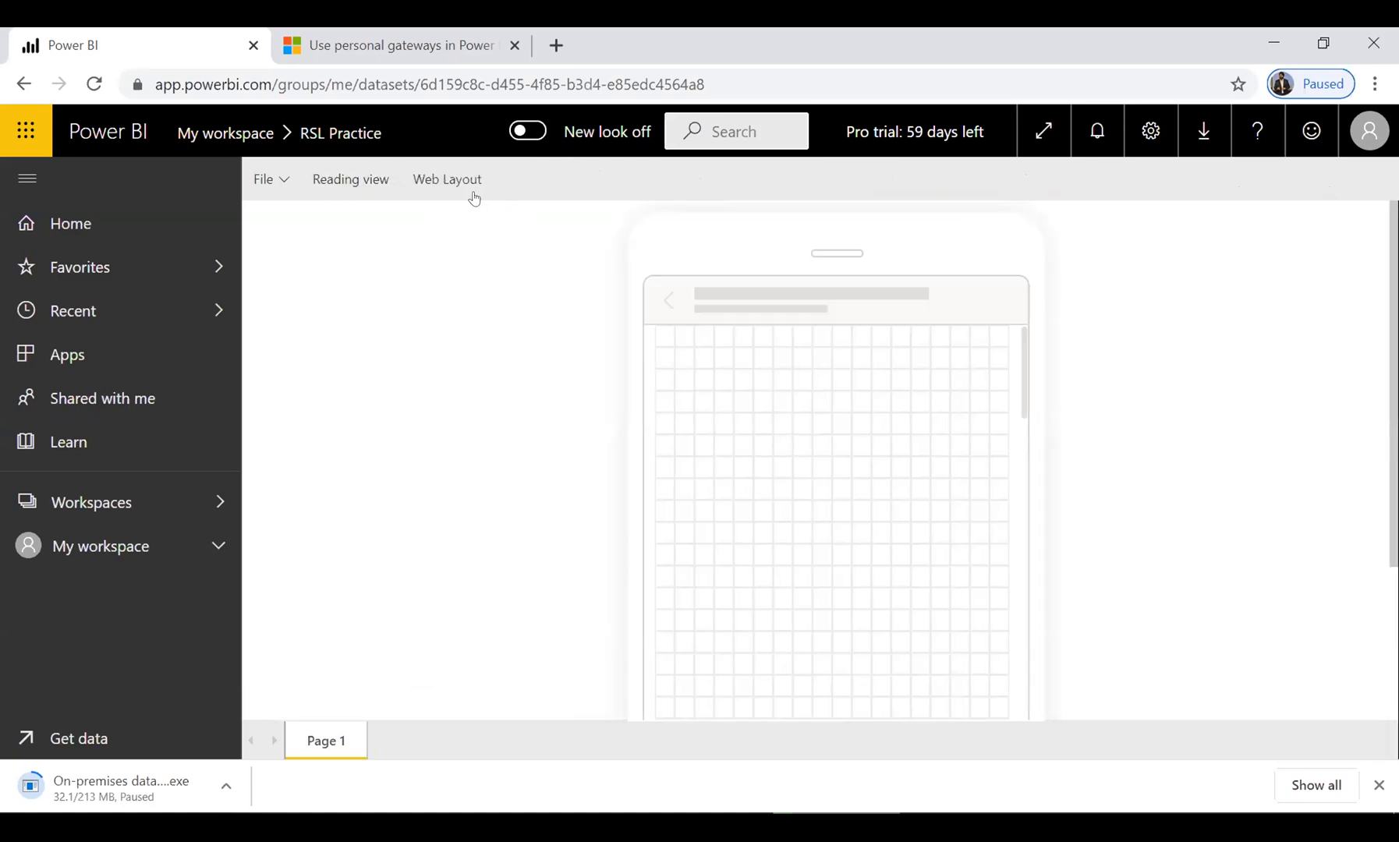
pyautogui.click(438, 185)
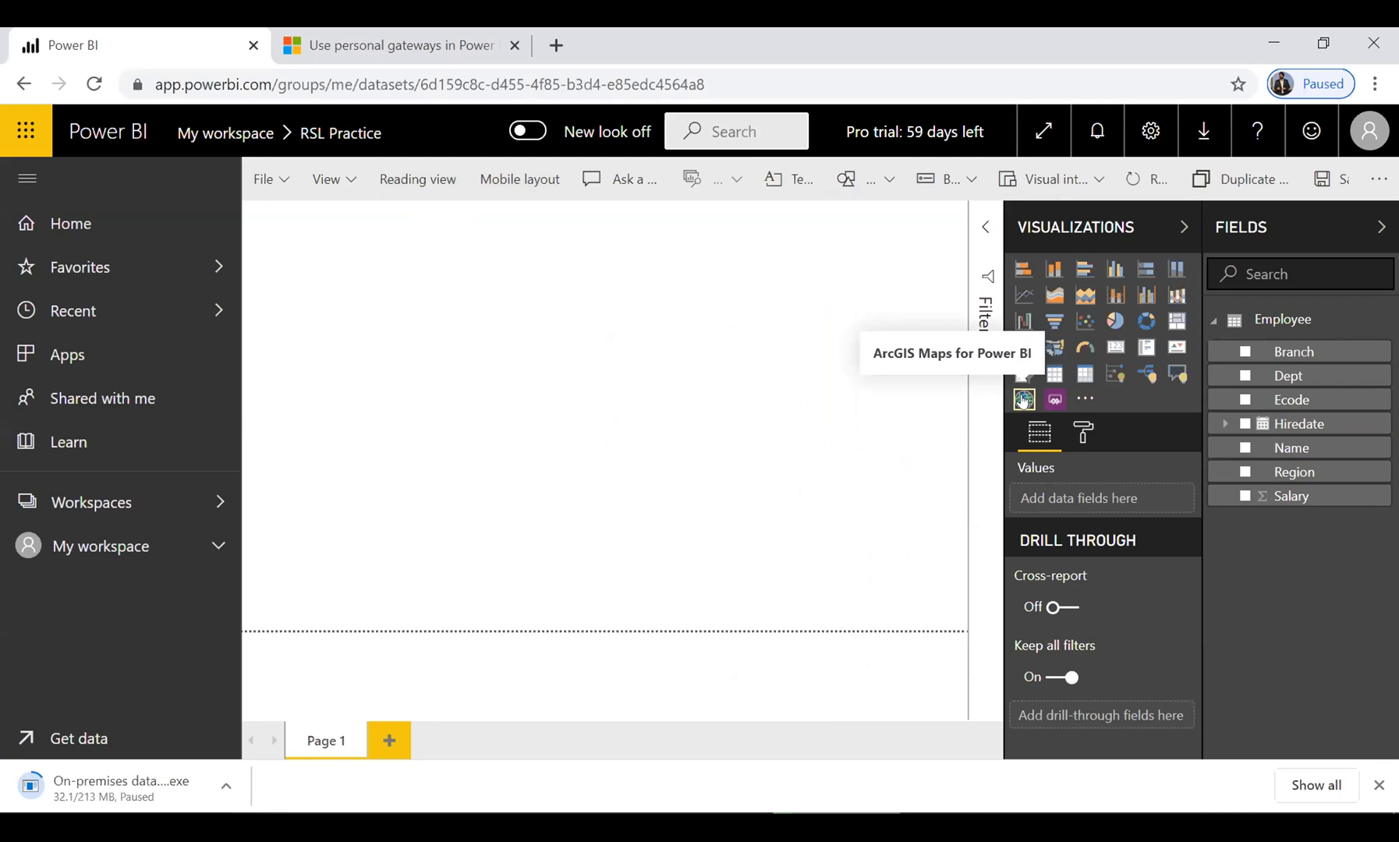
pyautogui.click(1024, 400)
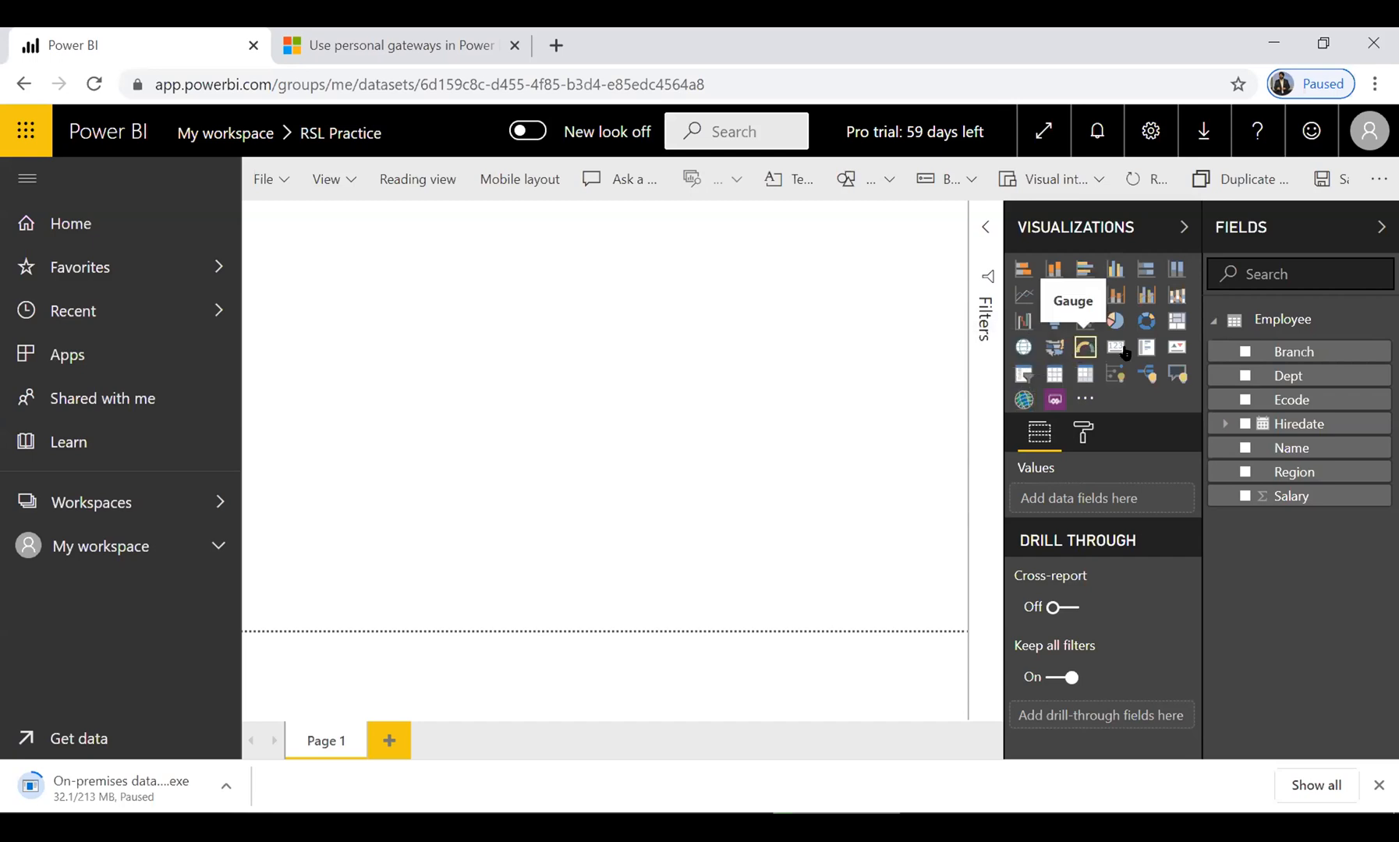
pyautogui.click(1173, 349)
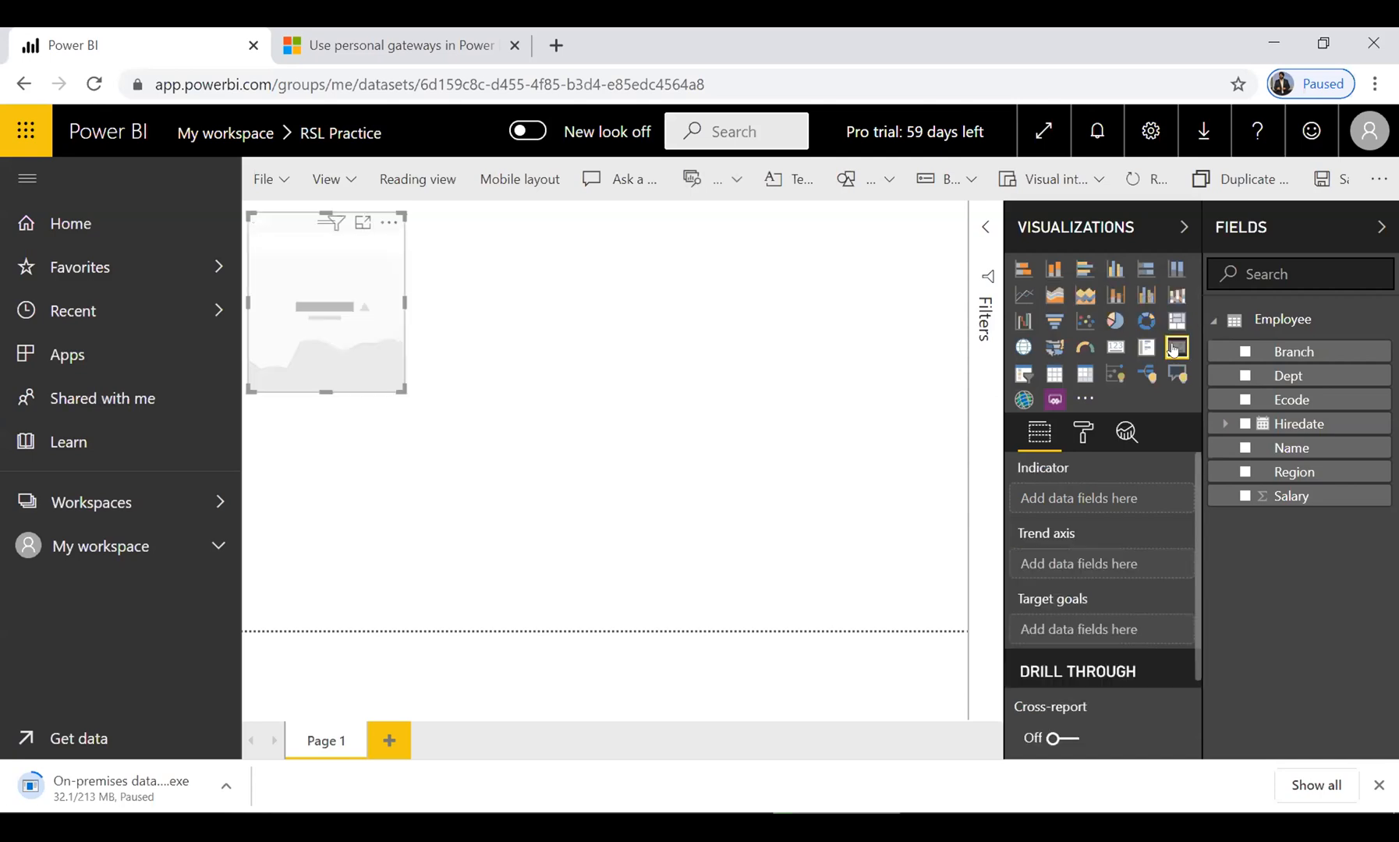